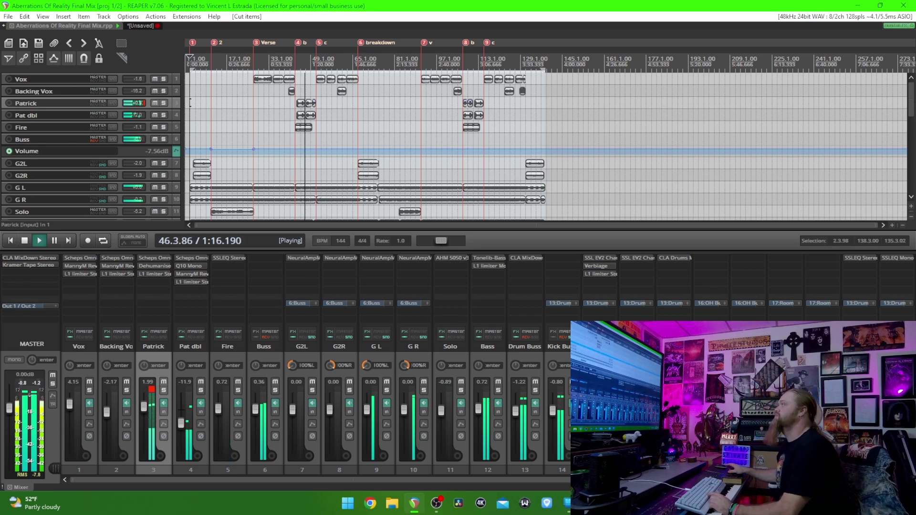
Stop playback of the full mix and solo the Drum Buss track
{"action": "key", "text": "space"}
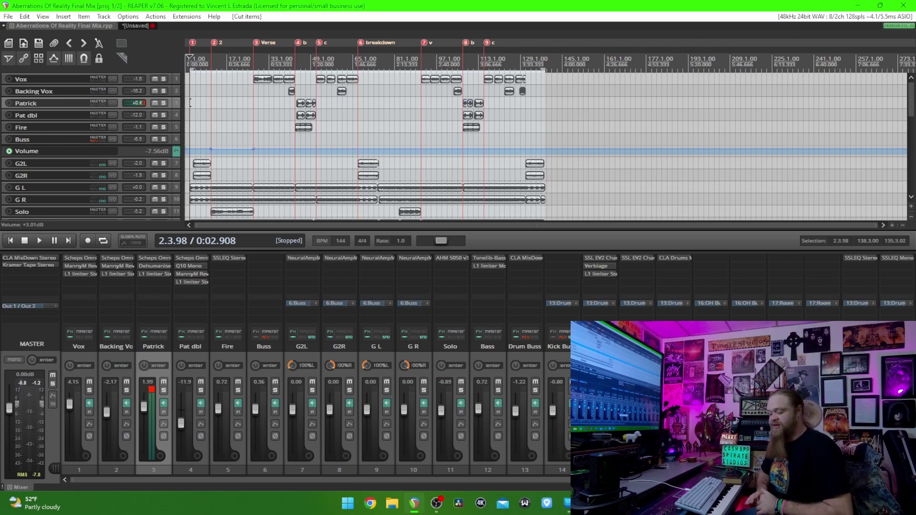
{"action": "left_click", "coordinate": [535, 390]}
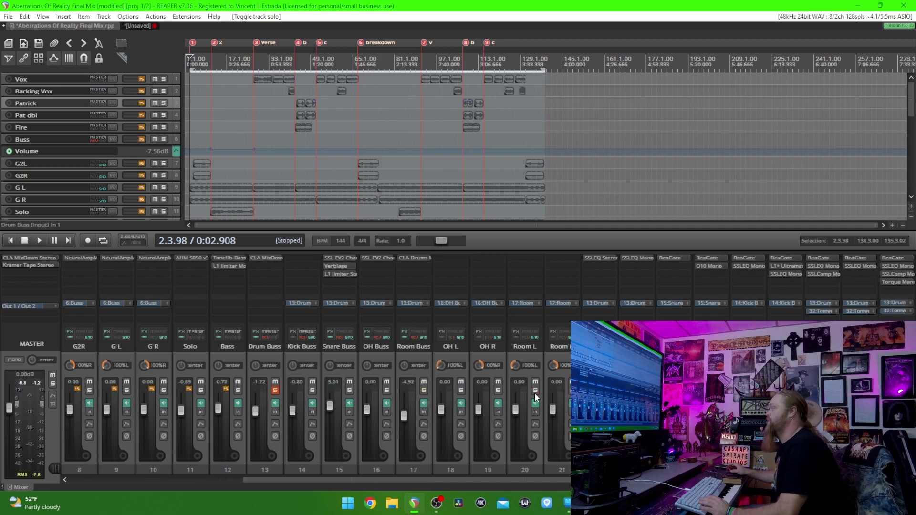
{"action": "scroll", "coordinate": [534, 393], "scroll_direction": "right", "scroll_amount": 2}
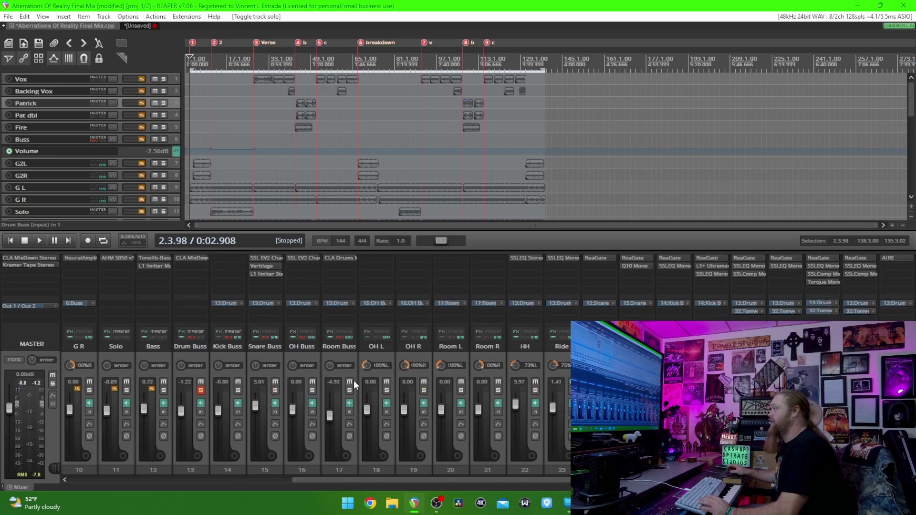
{"action": "left_click", "coordinate": [191, 355]}
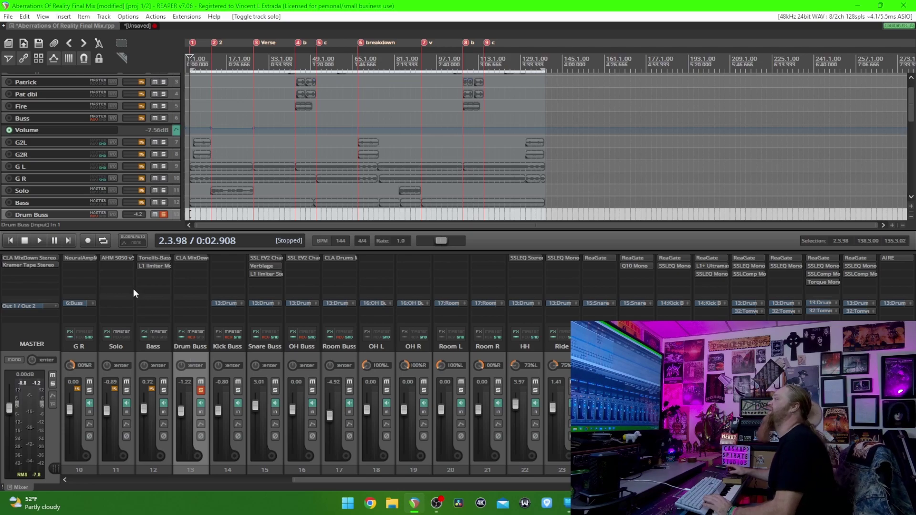
{"action": "scroll", "coordinate": [114, 167], "scroll_direction": "down", "scroll_amount": 6}
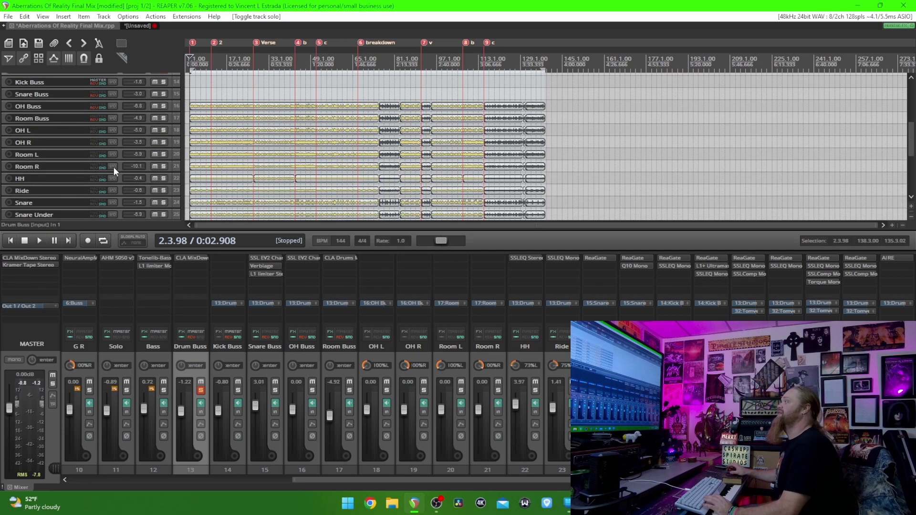
Audition the soloed drum mix while looking over the individual drum channels, and stop playback
{"action": "key", "text": "space"}
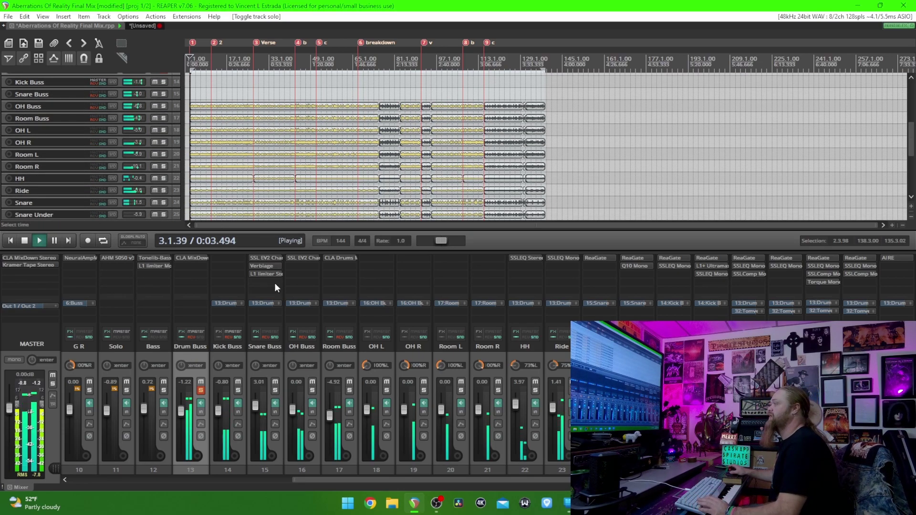
{"action": "scroll", "coordinate": [248, 407], "scroll_direction": "right", "scroll_amount": 2}
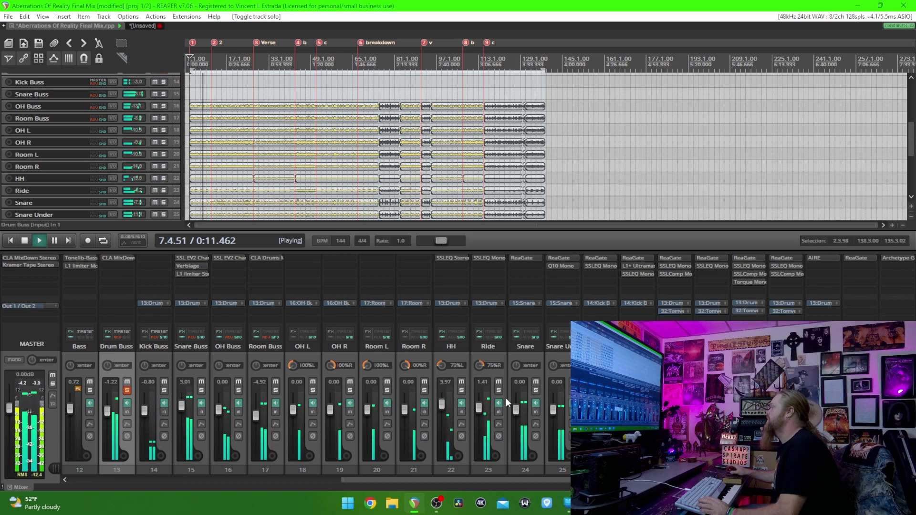
{"action": "scroll", "coordinate": [501, 403], "scroll_direction": "left", "scroll_amount": 4}
{"action": "scroll", "coordinate": [500, 407], "scroll_direction": "right", "scroll_amount": 3}
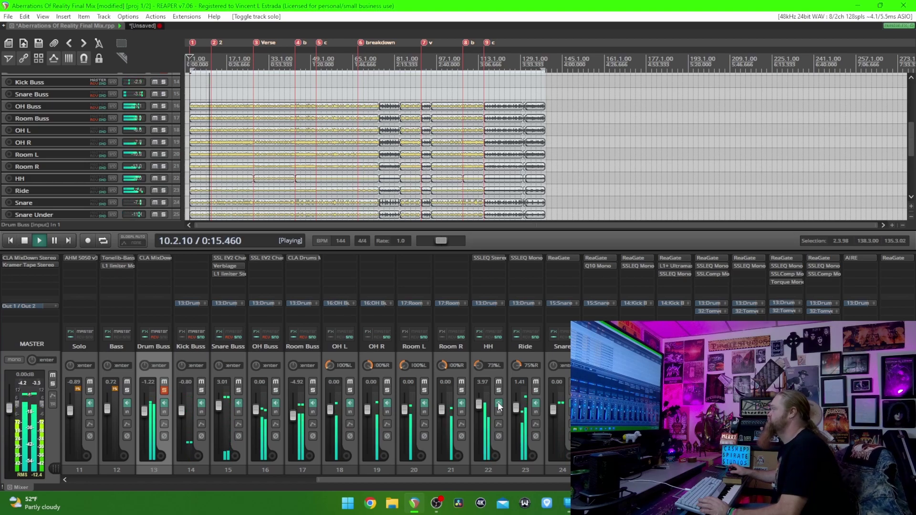
{"action": "key", "text": "space"}
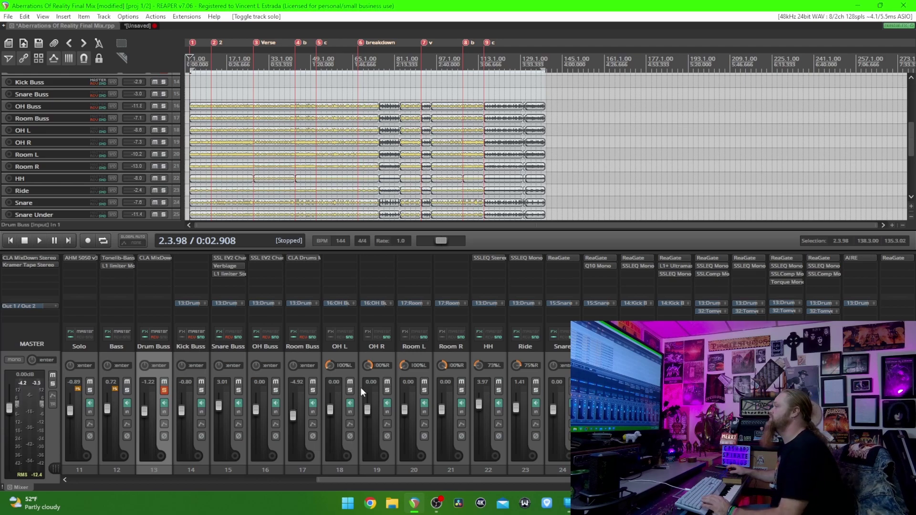
Solo the Kick Buss in place of the Drum Buss and audition it
{"action": "left_click", "coordinate": [202, 390]}
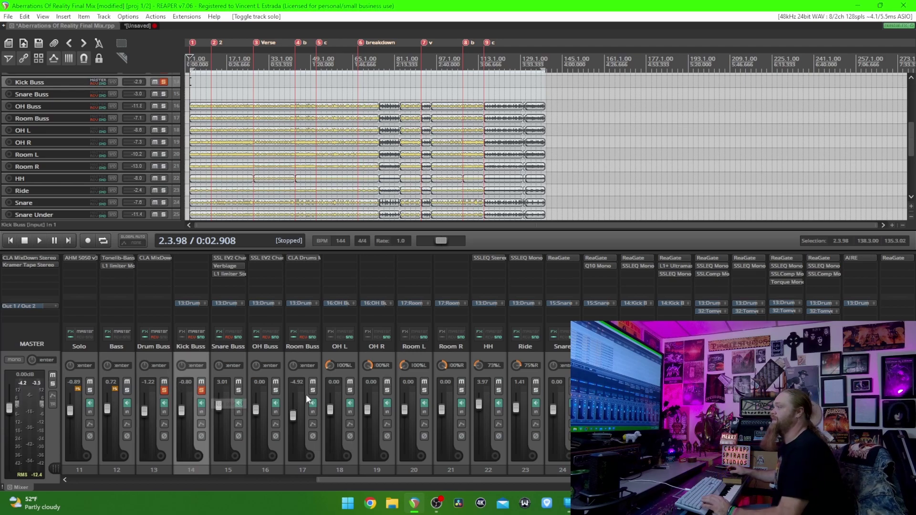
{"action": "left_click", "coordinate": [164, 390]}
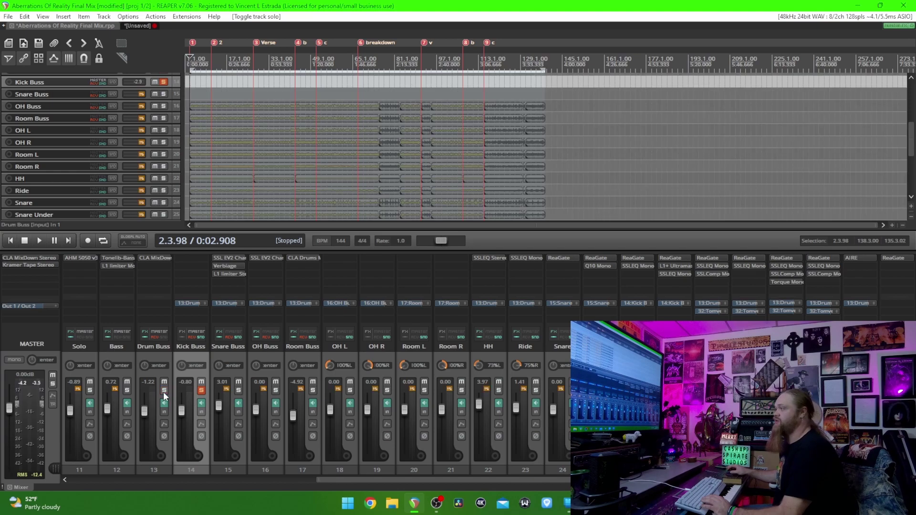
{"action": "key", "text": "space"}
{"action": "key", "text": "space"}
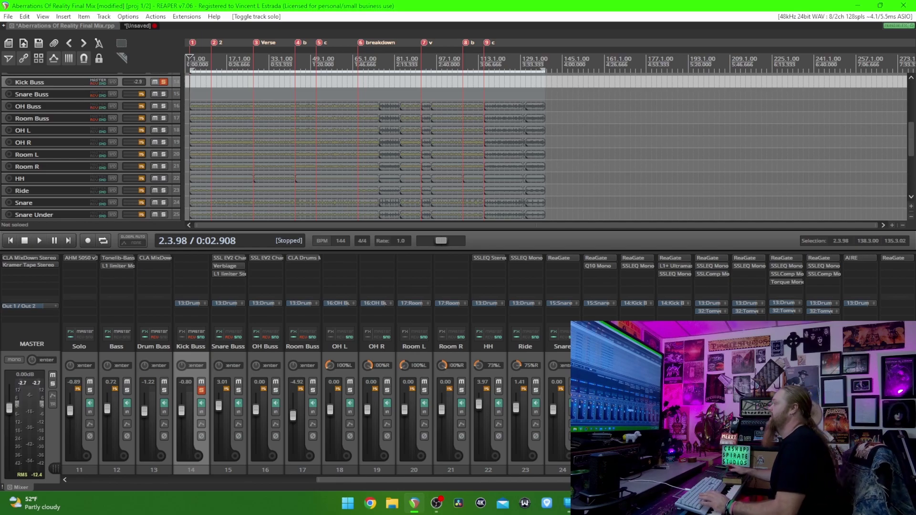
Solo the Kick track during playback and enlarge the track heights to show the Kick and Subkick waveforms
{"action": "key", "text": "space"}
{"action": "scroll", "coordinate": [142, 174], "scroll_direction": "down", "scroll_amount": 2}
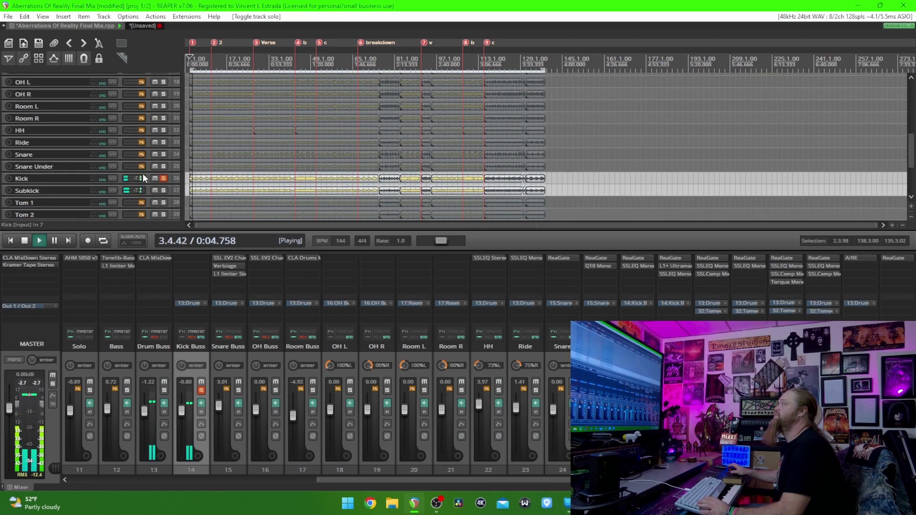
{"action": "scroll", "coordinate": [274, 193], "scroll_direction": "up", "scroll_amount": 3}
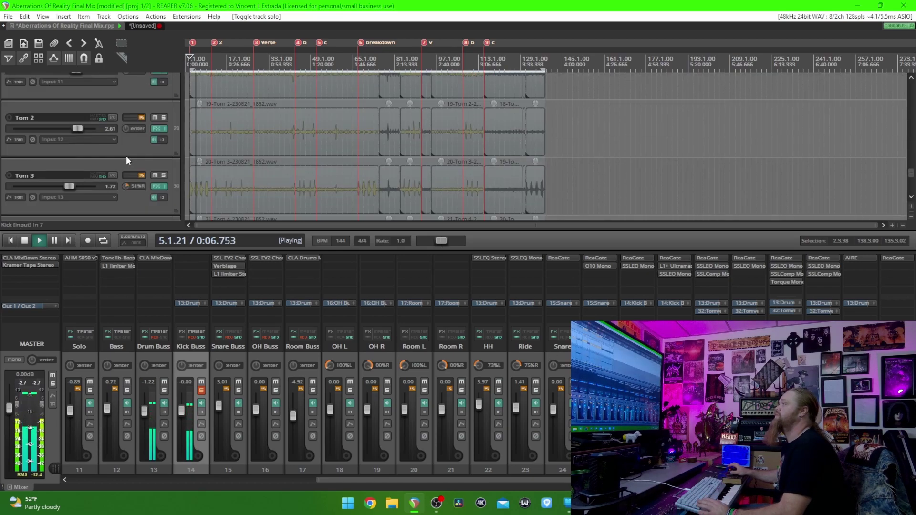
{"action": "scroll", "coordinate": [126, 156], "scroll_direction": "up", "scroll_amount": 4}
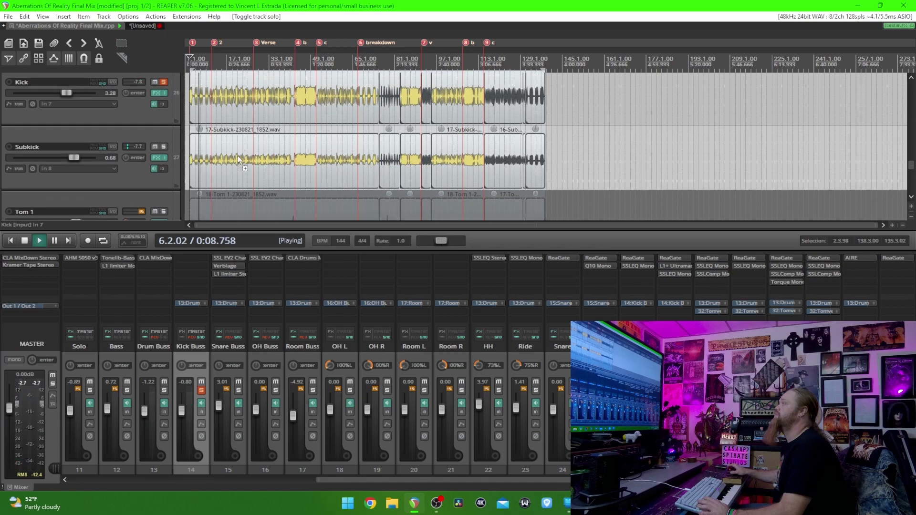
{"action": "scroll", "coordinate": [145, 151], "scroll_direction": "up", "scroll_amount": 1}
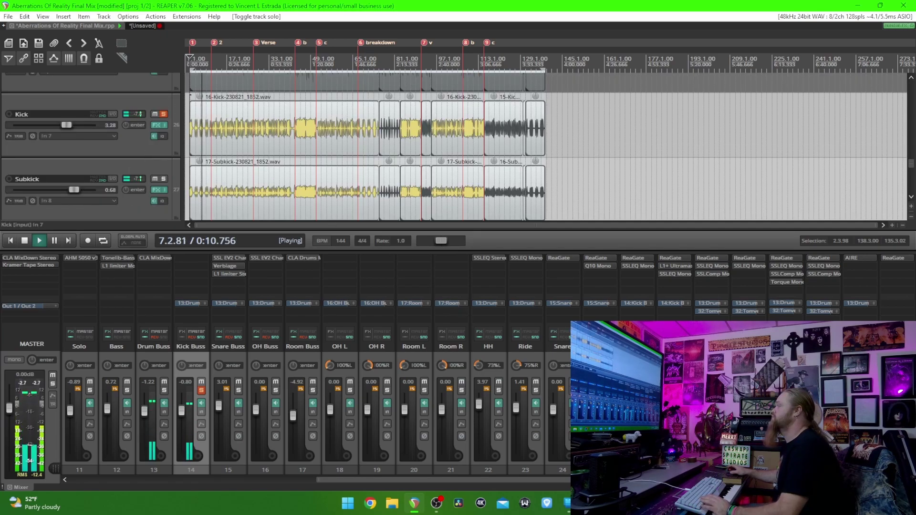
{"action": "key", "text": "space"}
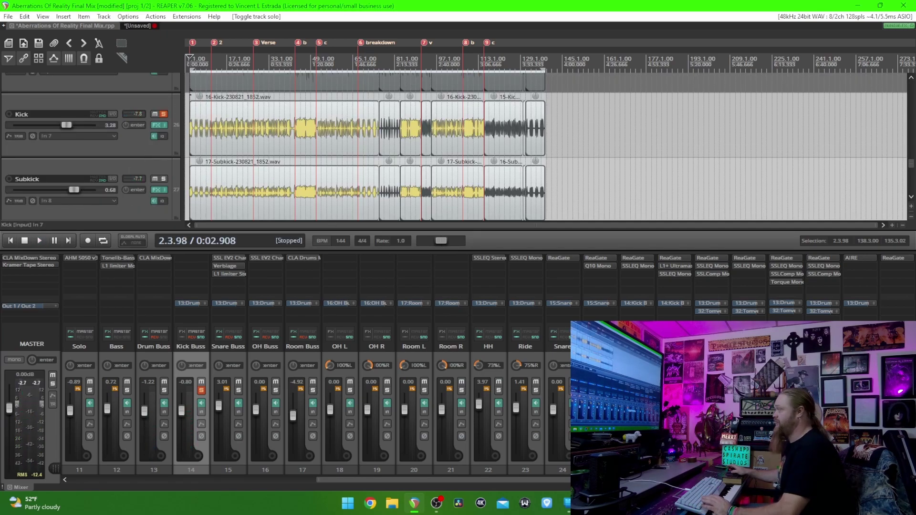
Open the SSLEQ Mono plugin on the Kick track and reposition its window over the mixer
{"action": "left_click", "coordinate": [637, 266]}
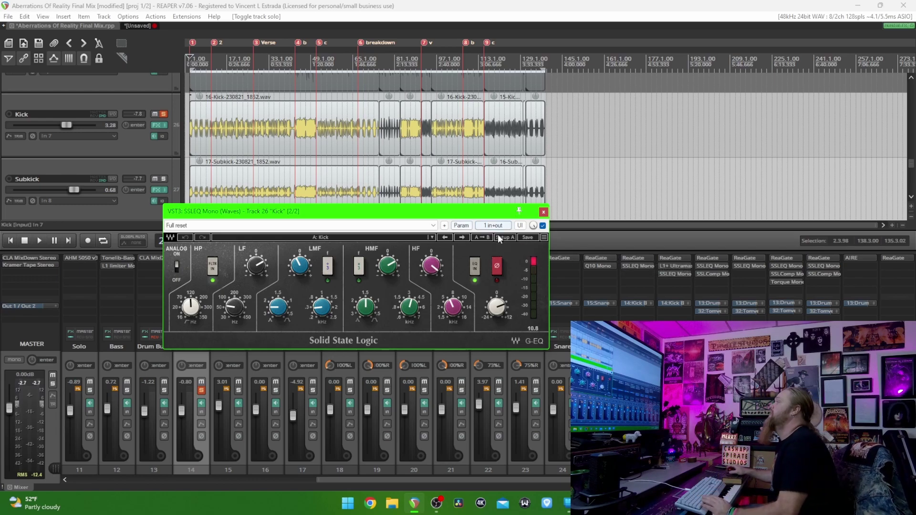
{"action": "left_click", "coordinate": [531, 258]}
{"action": "left_click_drag", "start_coordinate": [502, 215], "coordinate": [593, 217]}
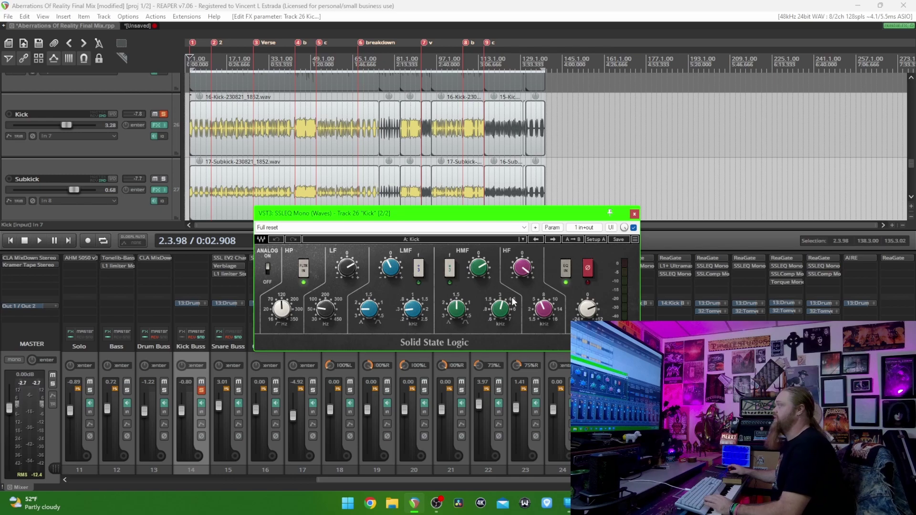
Compare the kick sound with the SSLEQ Mono bypassed and active during playback, leave it active and close the plugin
{"action": "left_click", "coordinate": [633, 228]}
{"action": "key", "text": "space"}
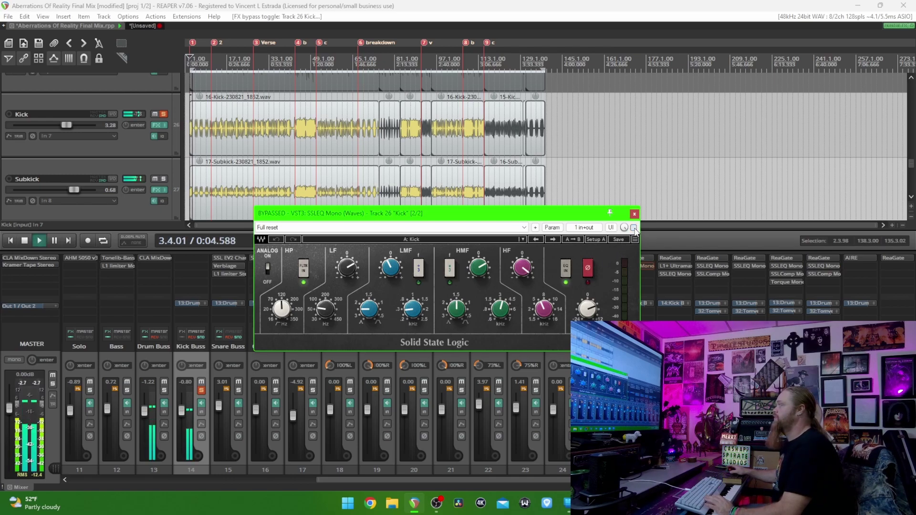
{"action": "left_click", "coordinate": [633, 227]}
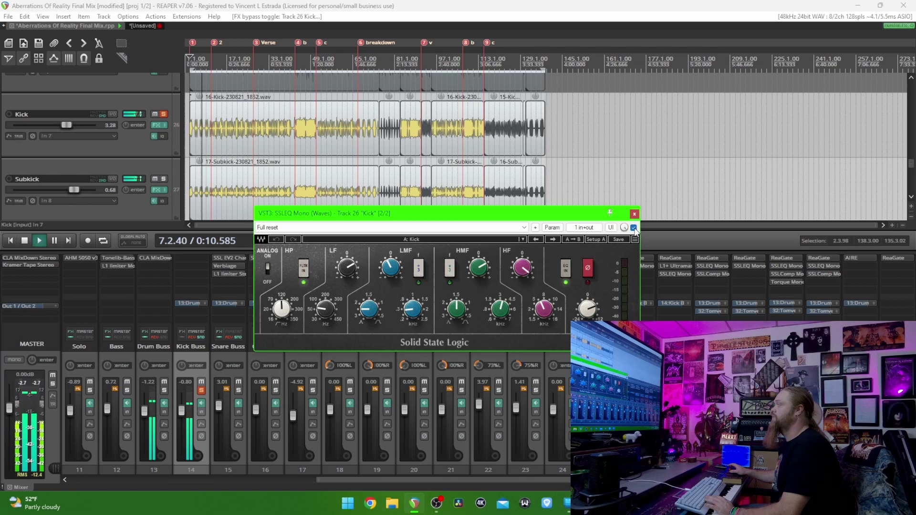
{"action": "key", "text": "space"}
{"action": "left_click", "coordinate": [633, 228]}
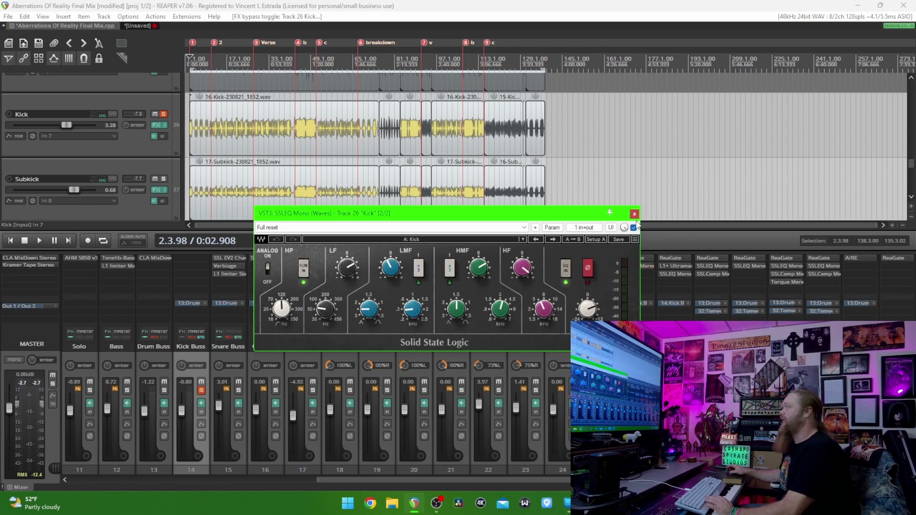
{"action": "left_click", "coordinate": [634, 214]}
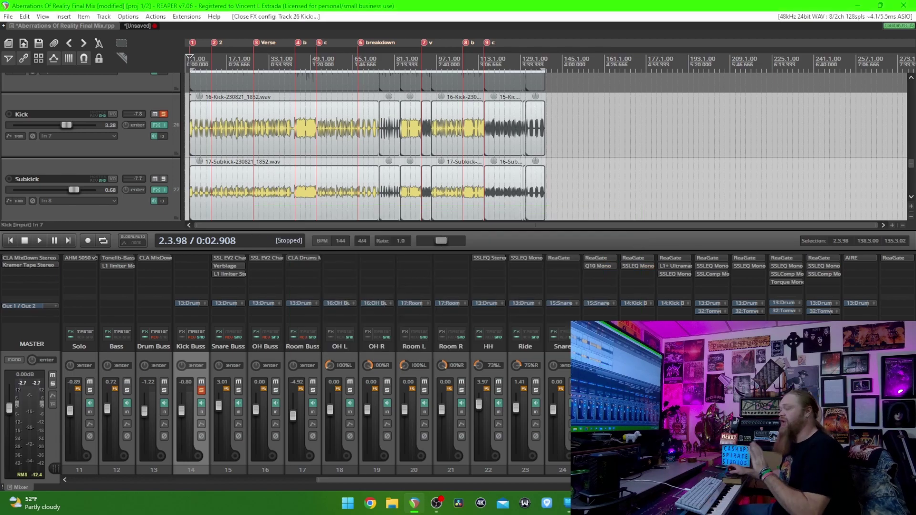
Remove the solo from the Kick track, solo the Subkick track instead and audition it
{"action": "key", "text": "alt+s"}
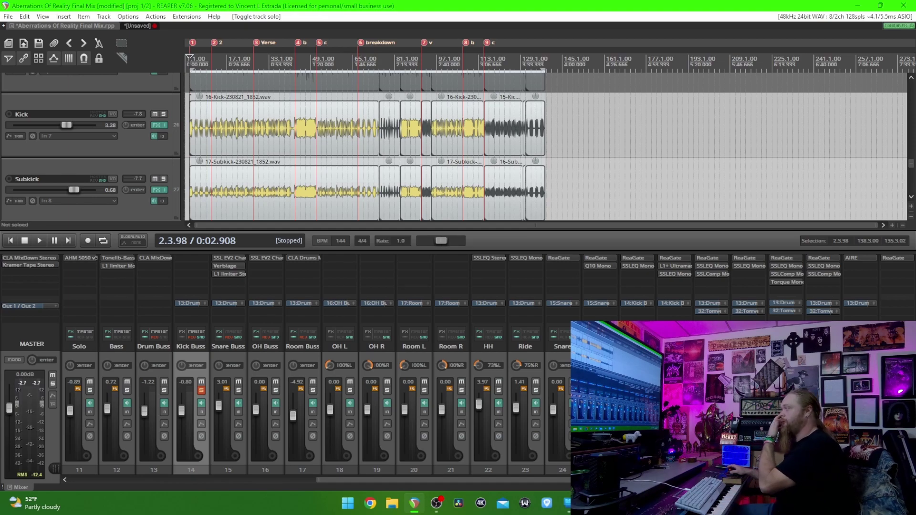
{"action": "left_click", "coordinate": [164, 178]}
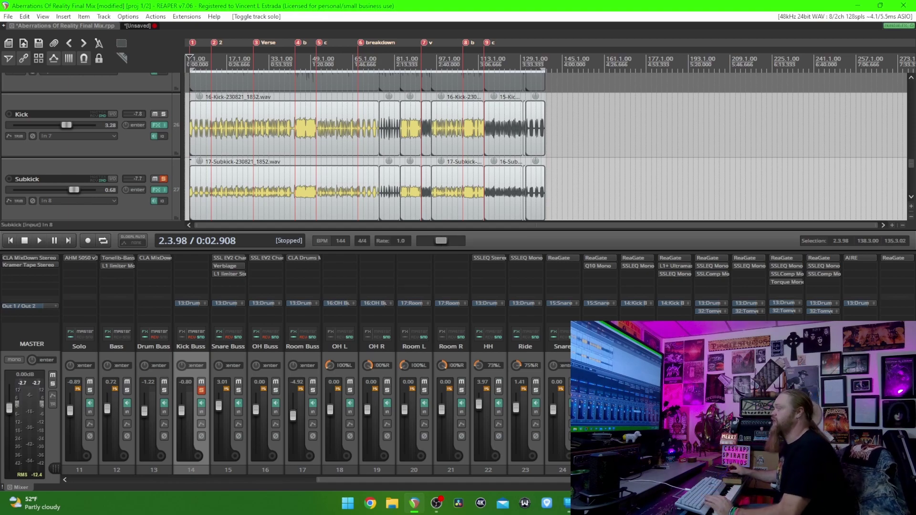
{"action": "key", "text": "space"}
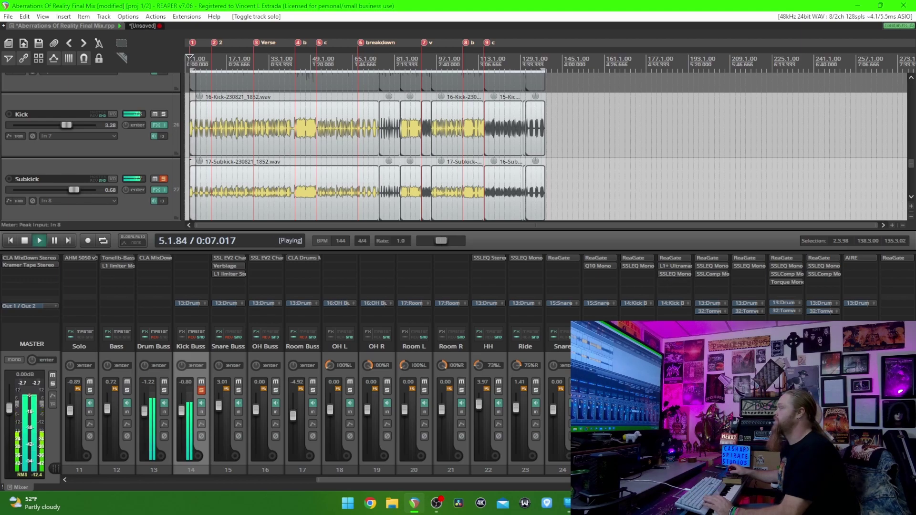
{"action": "key", "text": "space"}
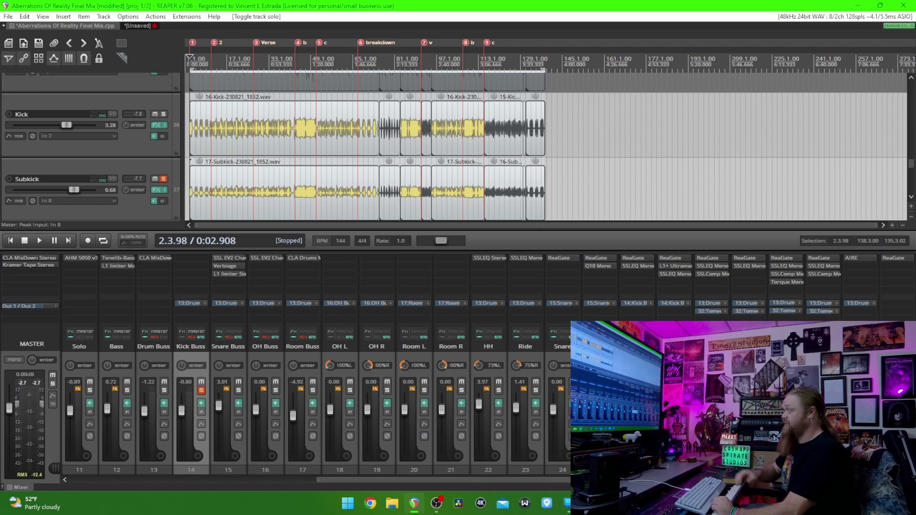
Open the Subkick's L1+ Ultramaximizer and SSLEQ Mono plugins, and audition the track with its whole effects chain bypassed
{"action": "left_click", "coordinate": [677, 265]}
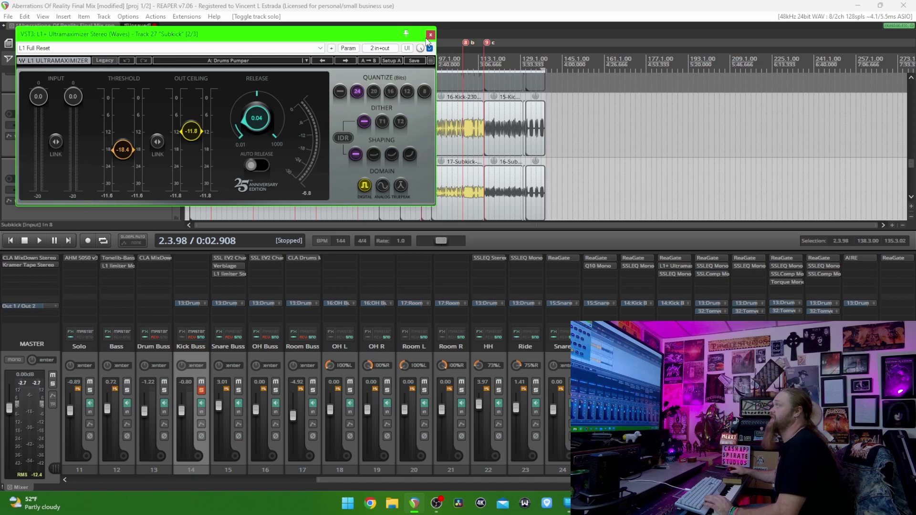
{"action": "left_click", "coordinate": [665, 275]}
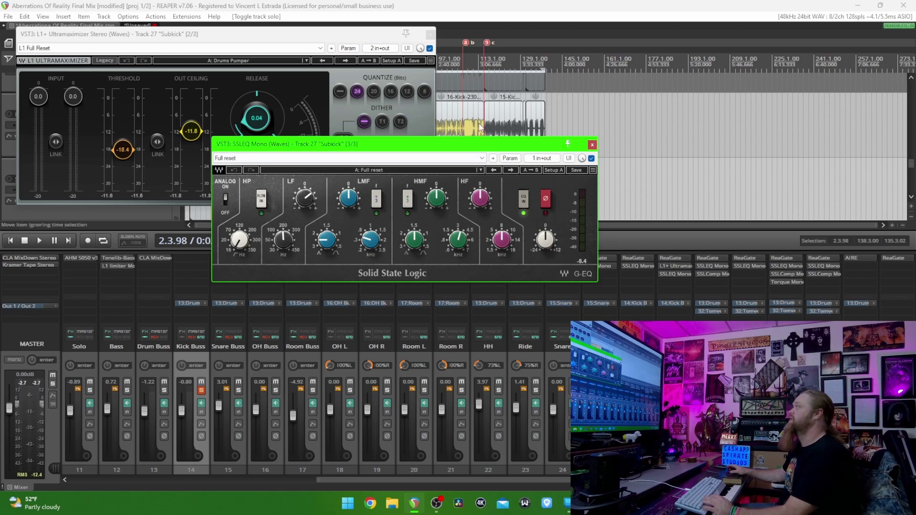
{"action": "right_click", "coordinate": [671, 271]}
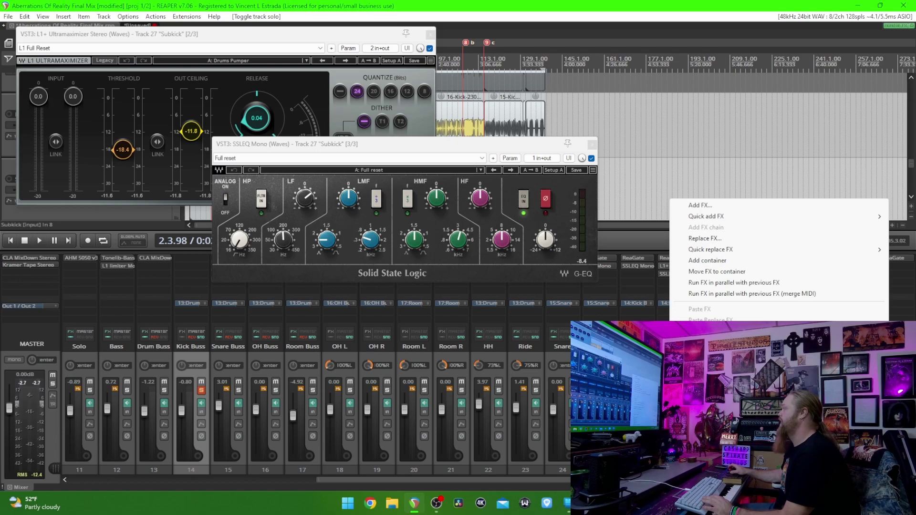
{"action": "key", "text": "b"}
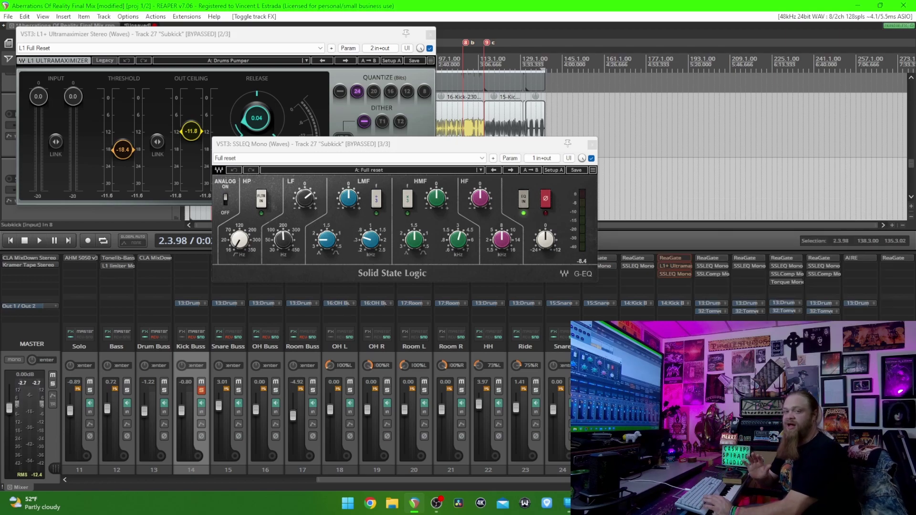
{"action": "key", "text": "space"}
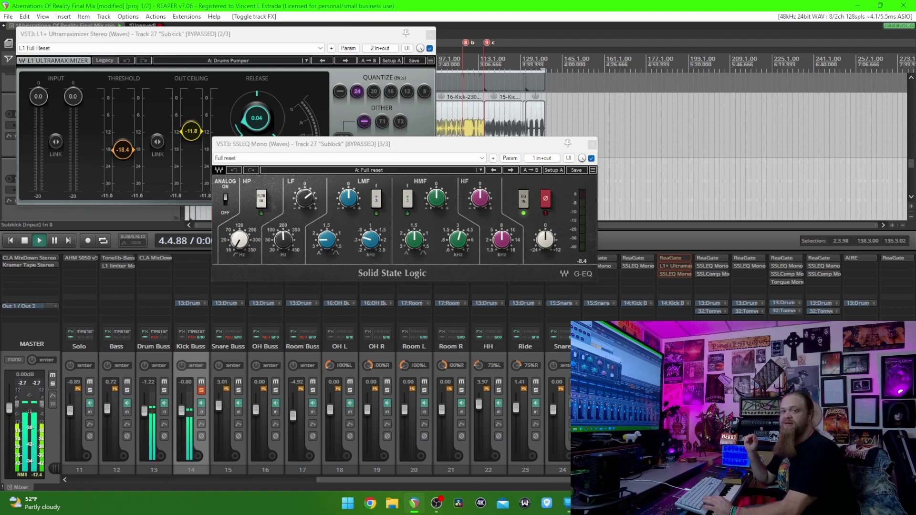
{"action": "key", "text": "space"}
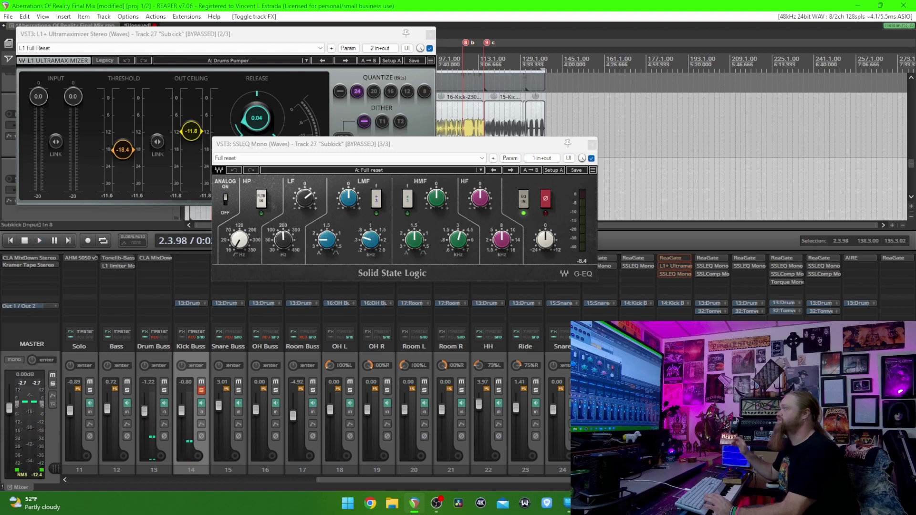
Re-enable the Subkick's effects chain and play the track again for comparison
{"action": "right_click", "coordinate": [670, 276]}
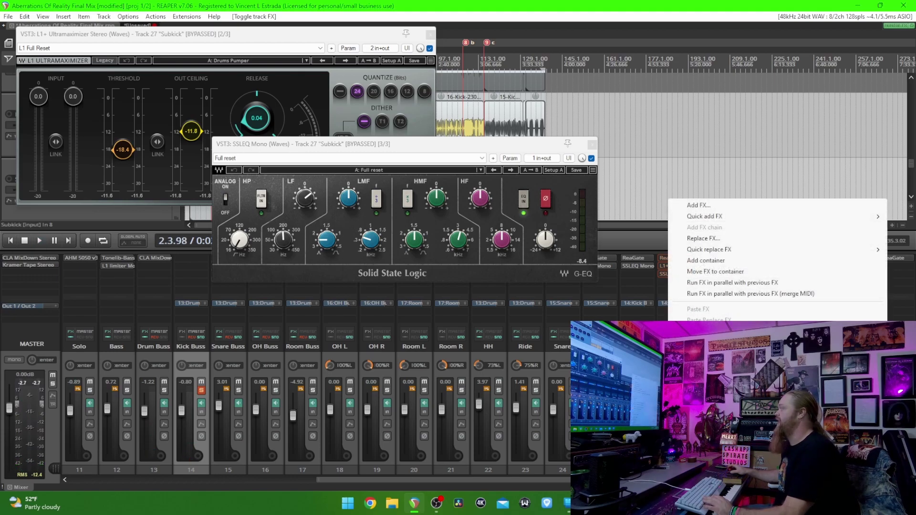
{"action": "key", "text": "Escape"}
{"action": "key", "text": "space"}
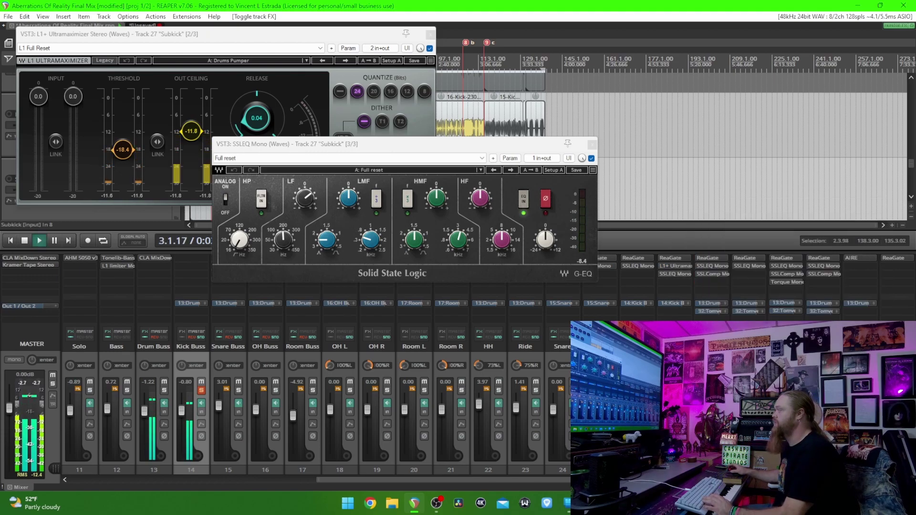
Audition the soloed Kick Buss, close the Subkick's SSLEQ Mono and L1+ Ultramaximizer windows, and stop playback
{"action": "key", "text": "space"}
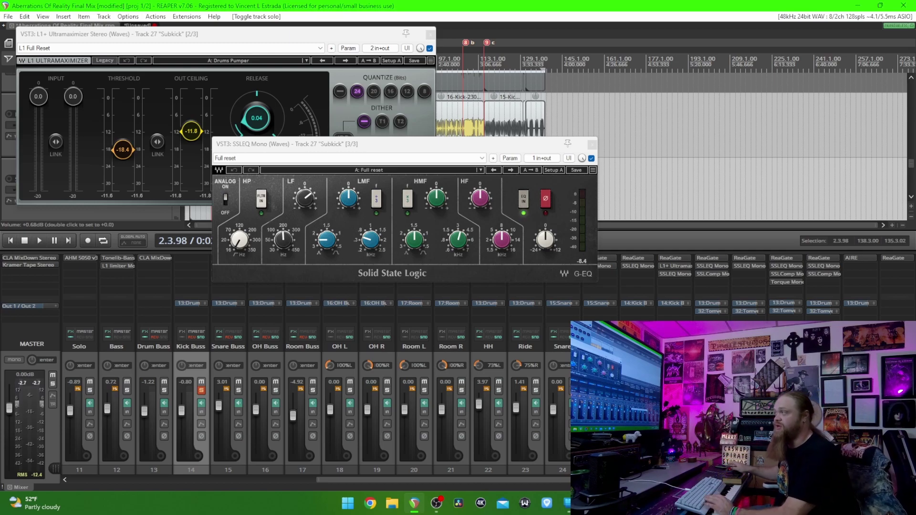
{"action": "key", "text": "space"}
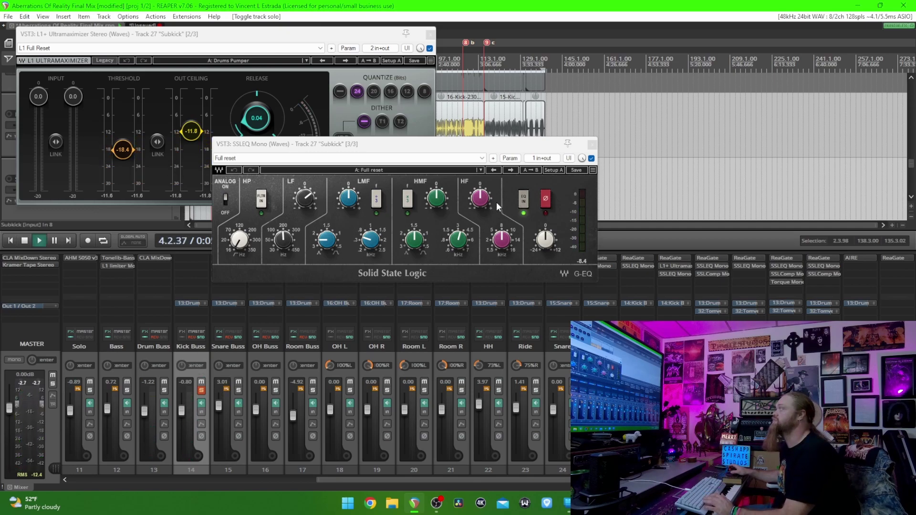
{"action": "left_click", "coordinate": [591, 158]}
{"action": "key", "text": "Escape"}
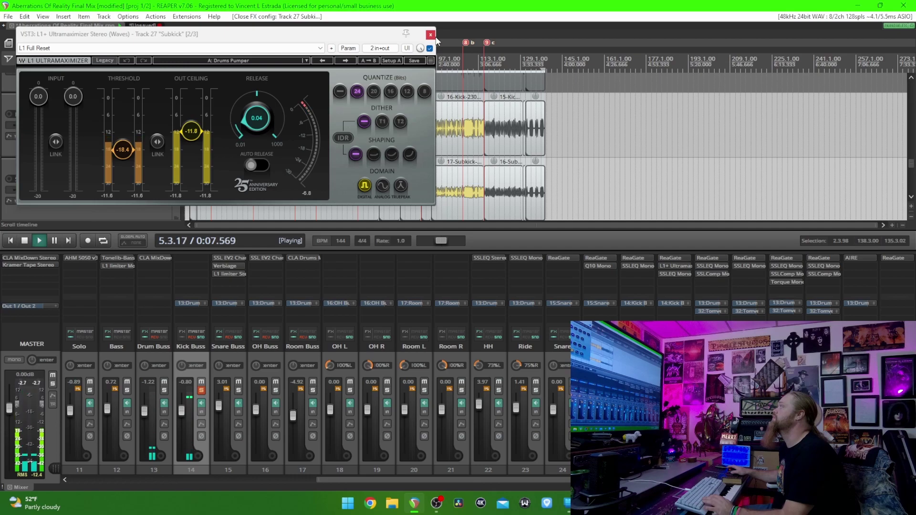
{"action": "key", "text": "Escape"}
{"action": "key", "text": "space"}
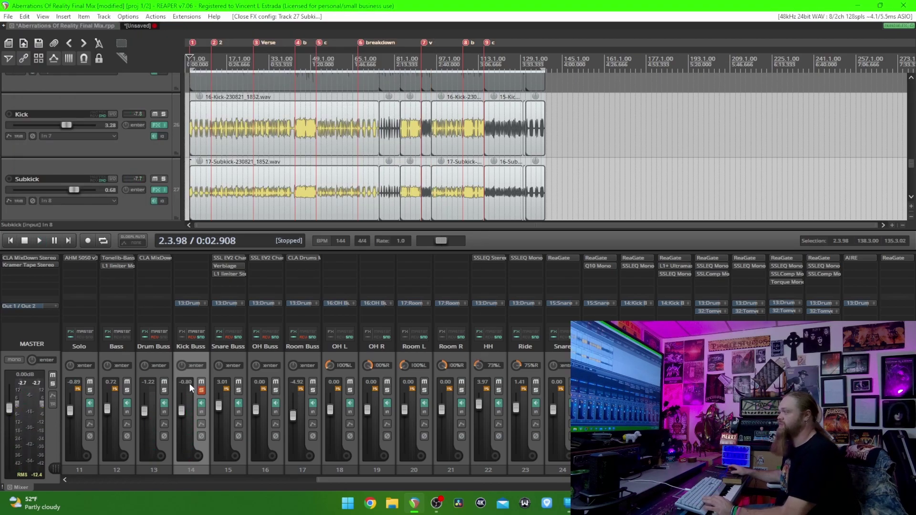
Remove the solo from the Kick Buss, solo the Snare Buss instead and audition it through marker 2
{"action": "left_click", "coordinate": [201, 391]}
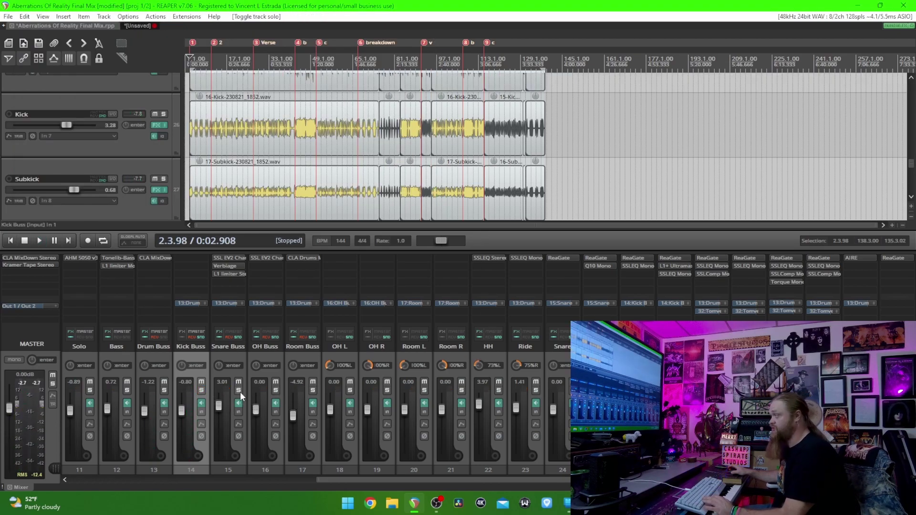
{"action": "left_click", "coordinate": [238, 391]}
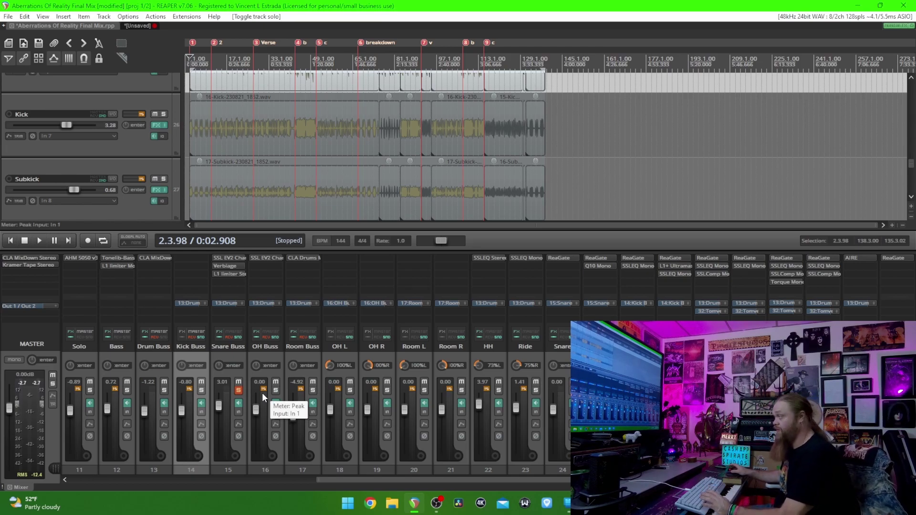
{"action": "key", "text": "space"}
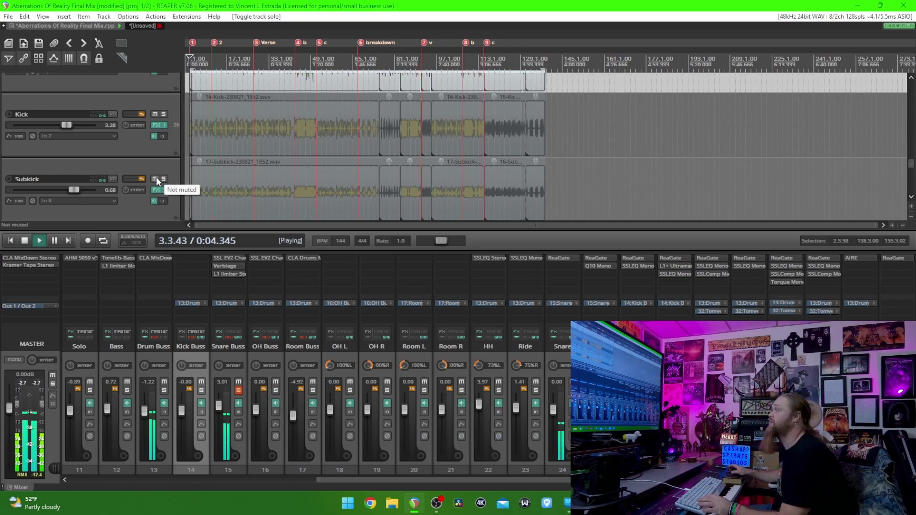
{"action": "scroll", "coordinate": [156, 177], "scroll_direction": "down", "scroll_amount": 1}
{"action": "scroll", "coordinate": [158, 181], "scroll_direction": "down", "scroll_amount": 3}
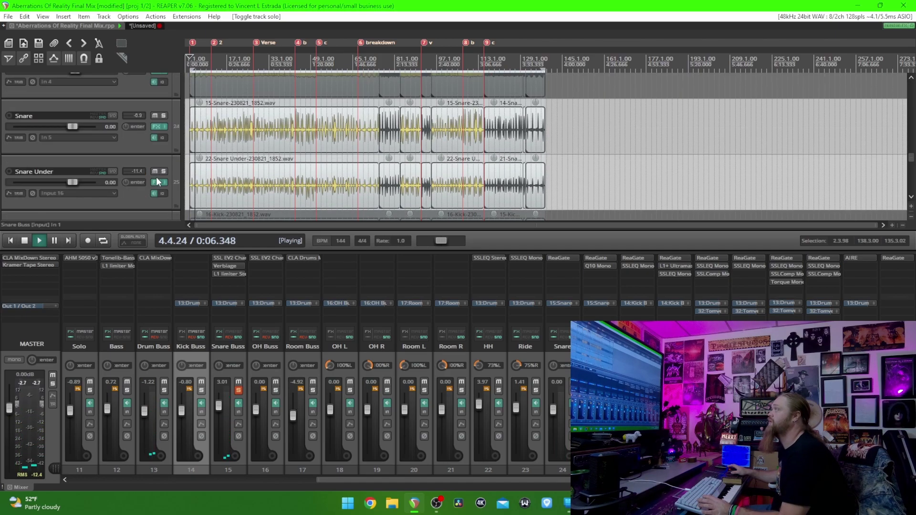
{"action": "scroll", "coordinate": [222, 163], "scroll_direction": "up", "scroll_amount": 8}
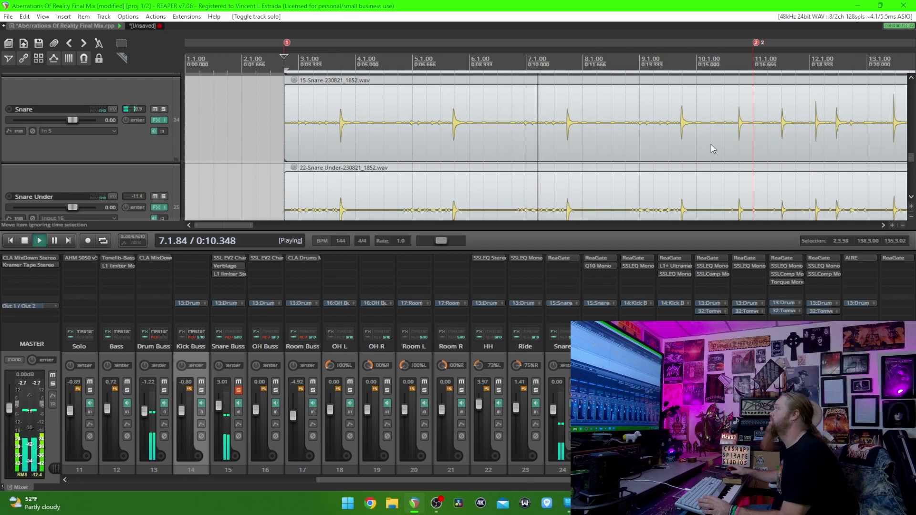
{"action": "key", "text": "2"}
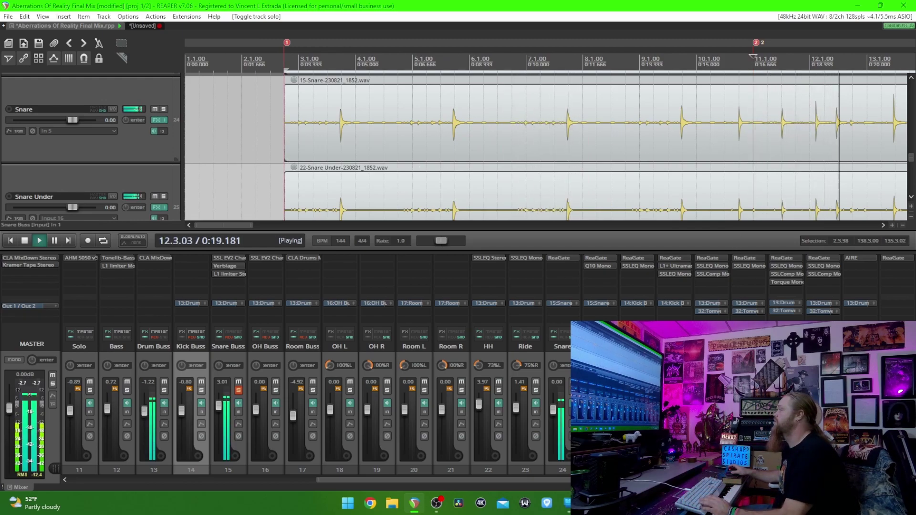
{"action": "key", "text": "space"}
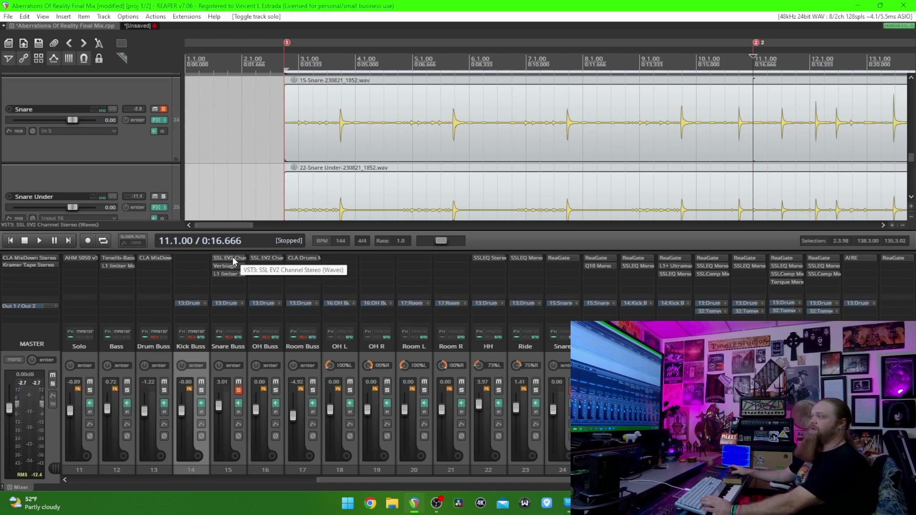
From marker 2, audition the Snare track soloed on its own, followed by the Snare Under track soloed on its own
{"action": "key", "text": "space"}
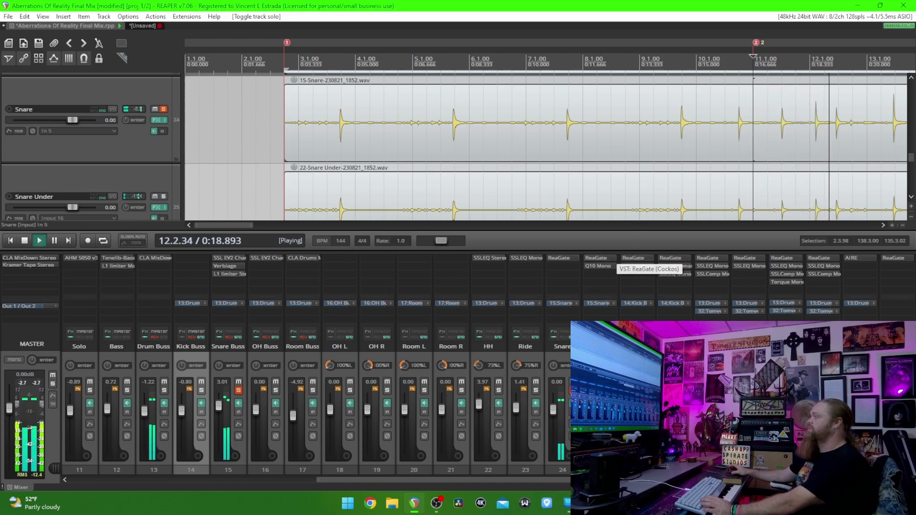
{"action": "key", "text": "space"}
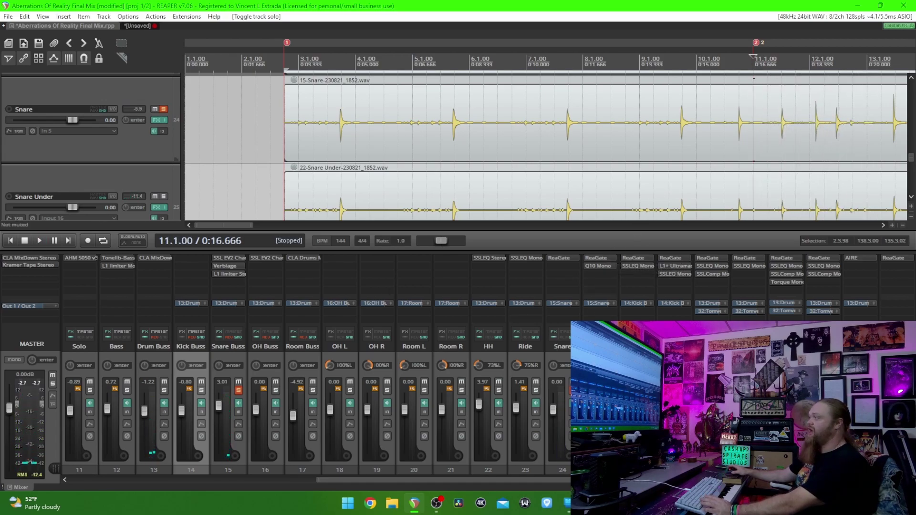
{"action": "key", "text": "space"}
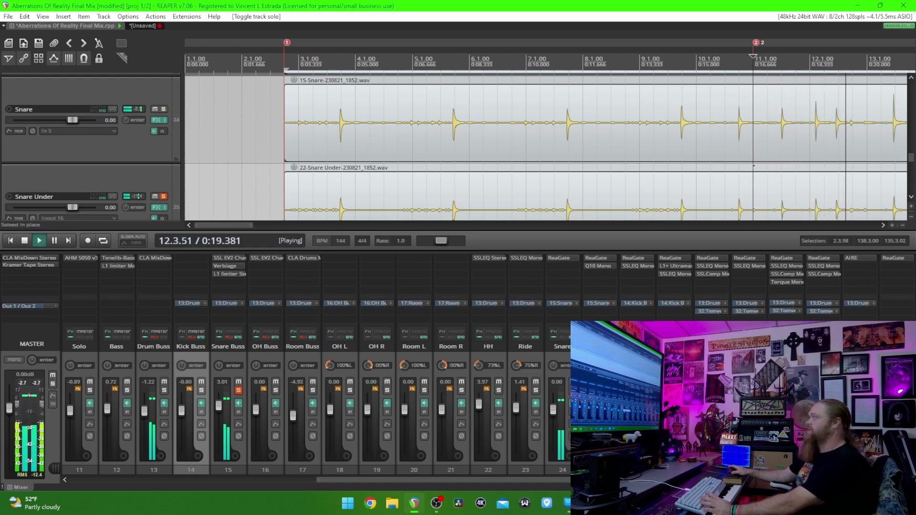
{"action": "key", "text": "space"}
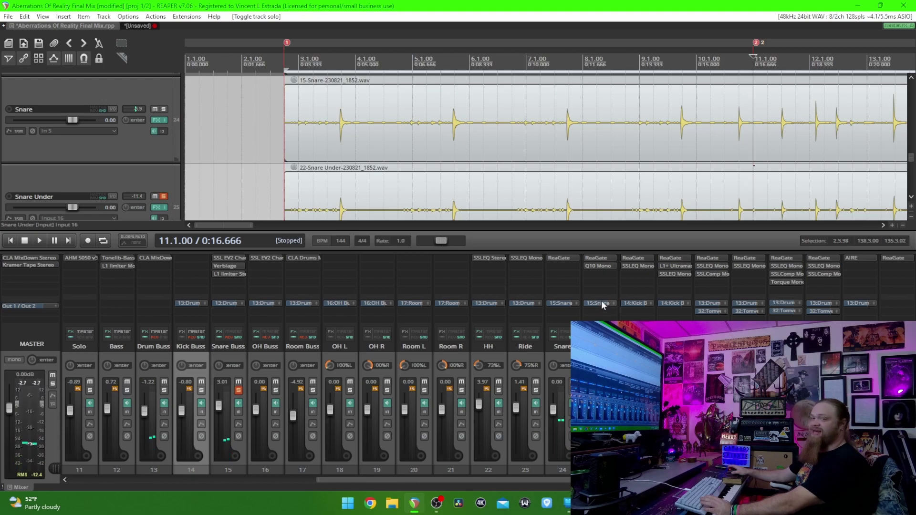
Open the Snare Under's Q10 Mono, compare the sound with it bypassed and active during playback, leave it active and close it
{"action": "left_click", "coordinate": [593, 267]}
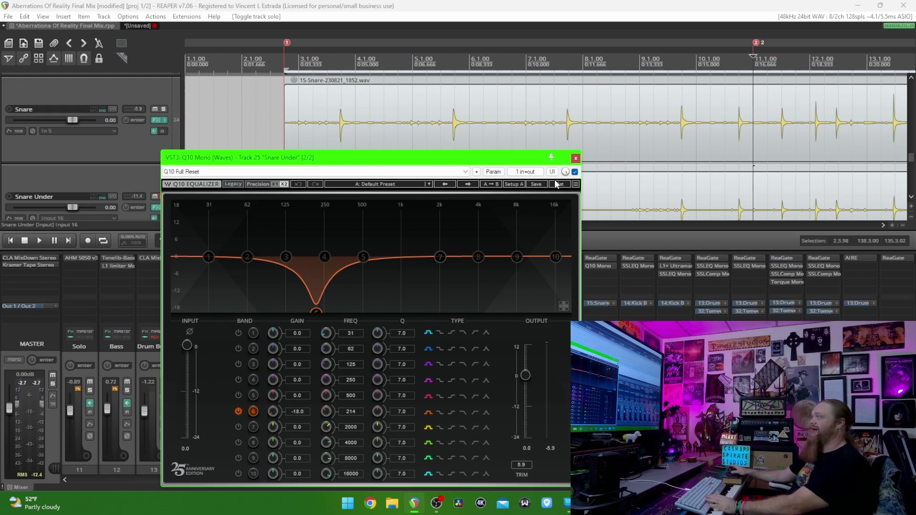
{"action": "left_click", "coordinate": [575, 171]}
{"action": "key", "text": "space"}
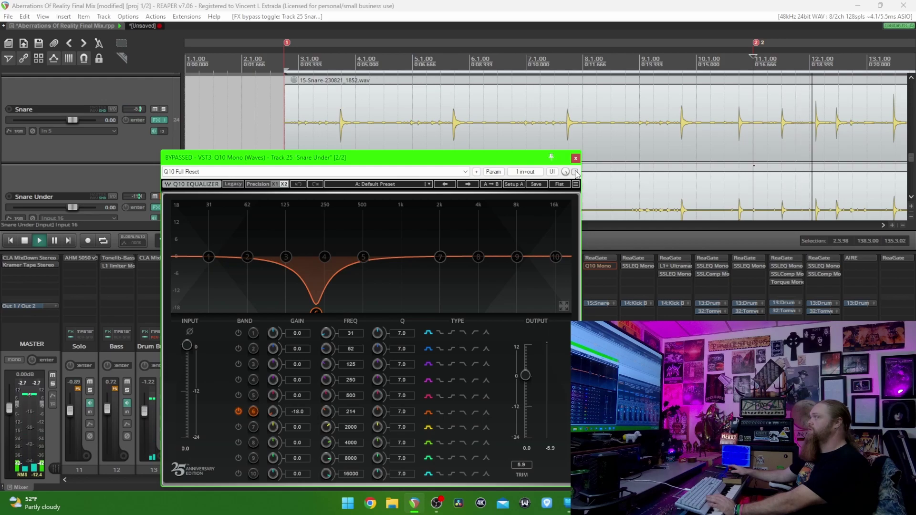
{"action": "left_click", "coordinate": [575, 172]}
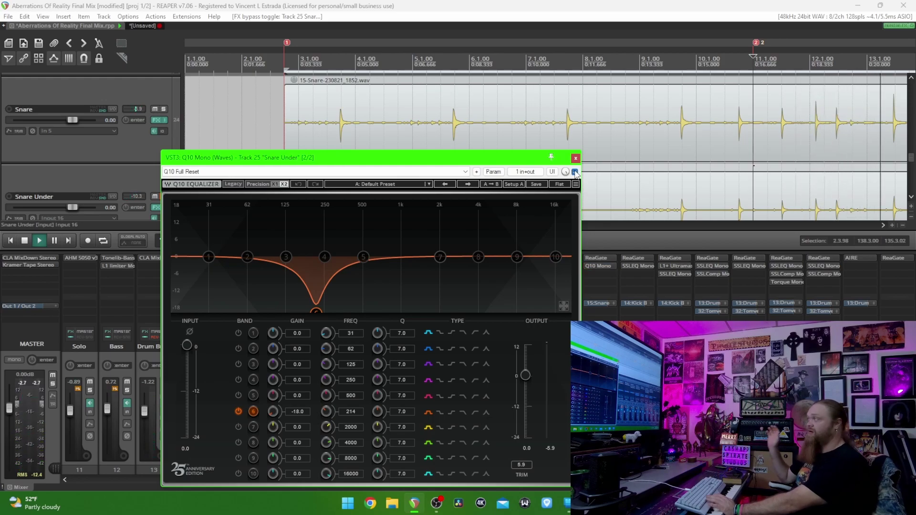
{"action": "key", "text": "space"}
{"action": "left_click", "coordinate": [576, 158]}
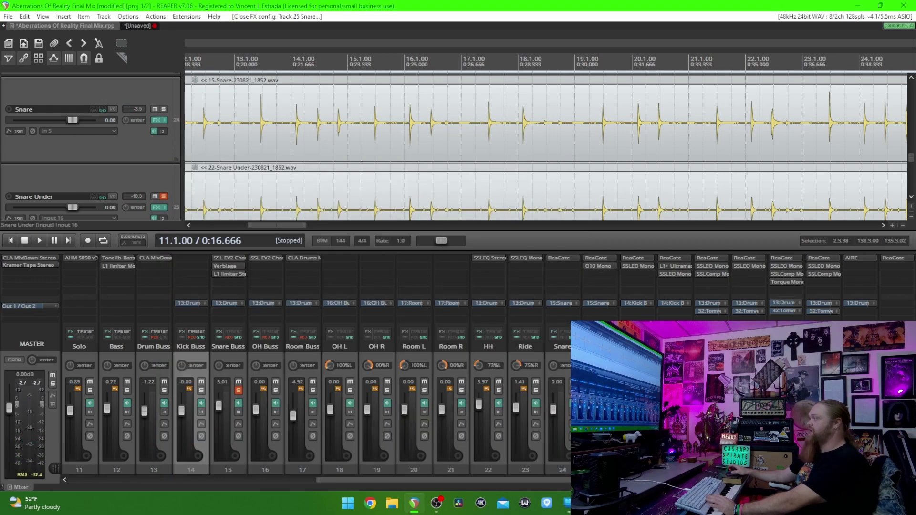
Remove the solo from the Snare Under track and audition both snare tracks together through the soloed Snare Buss
{"action": "scroll", "coordinate": [544, 144], "scroll_direction": "down", "scroll_amount": 1}
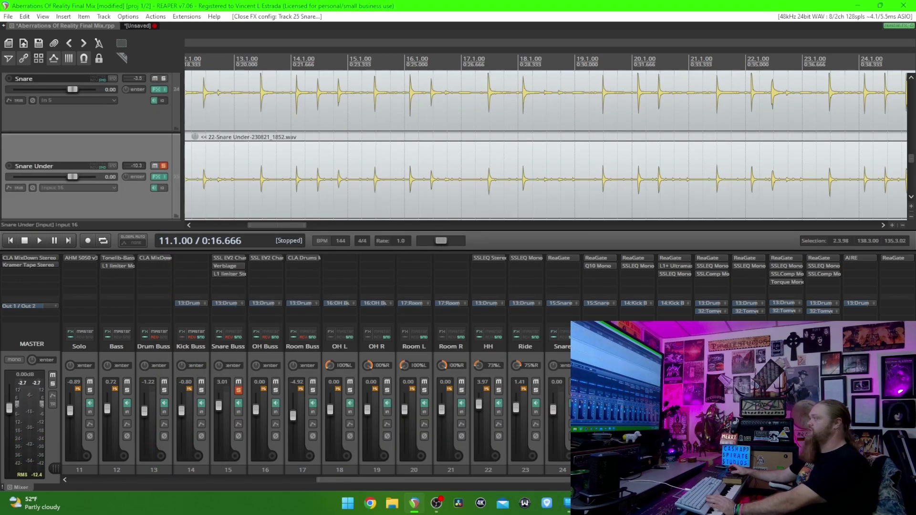
{"action": "key", "text": "space"}
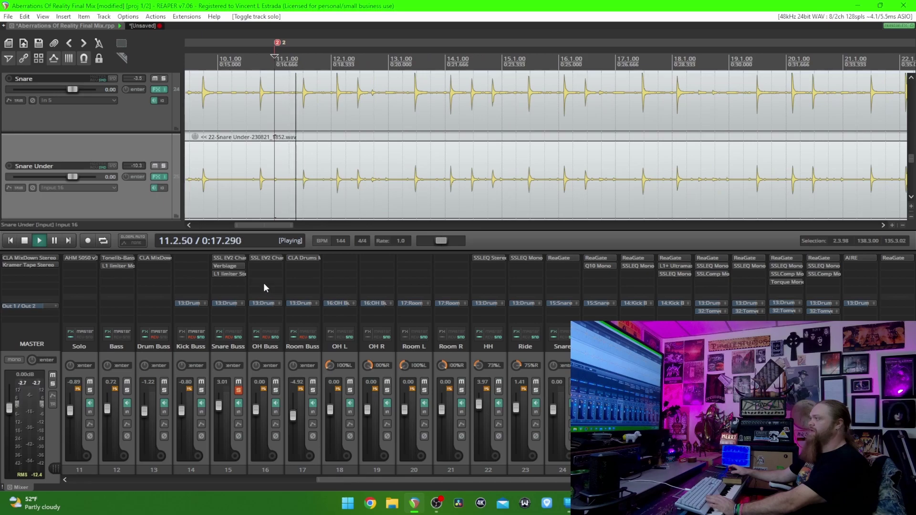
{"action": "key", "text": "space"}
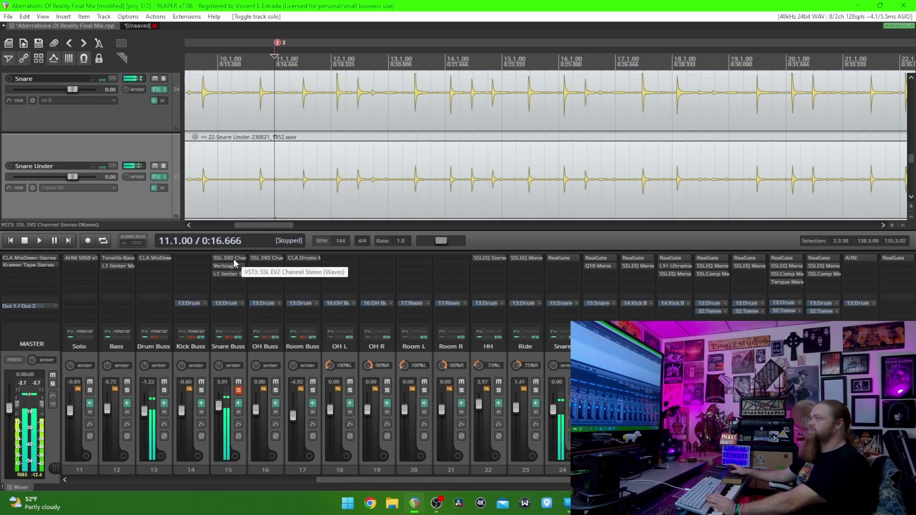
Open the Snare Buss's SSL EV2 Channel, compare the snare with it bypassed and active, leave it active and close it
{"action": "left_click", "coordinate": [234, 258]}
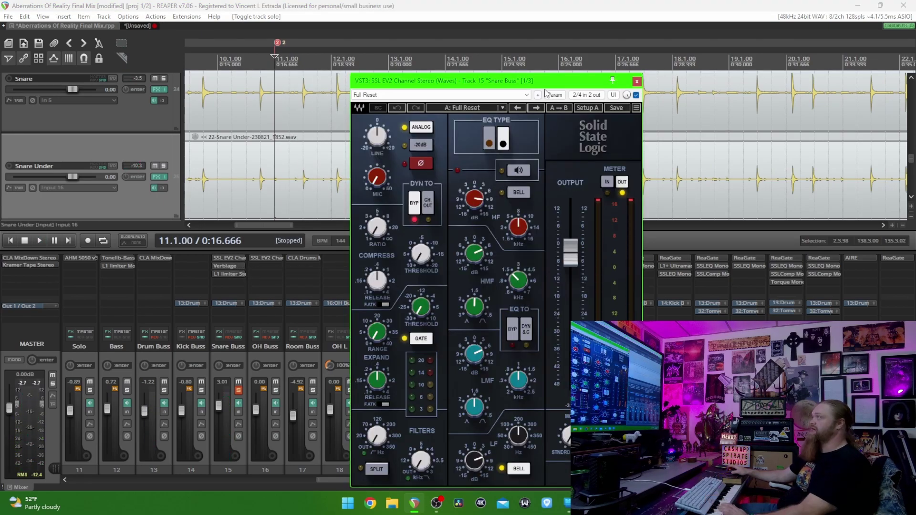
{"action": "left_click_drag", "start_coordinate": [544, 85], "coordinate": [529, 77]}
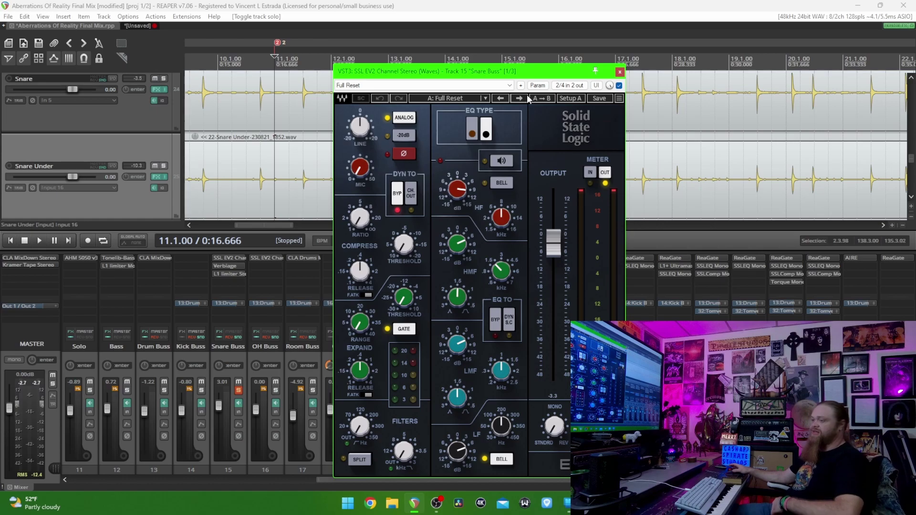
{"action": "left_click", "coordinate": [619, 86]}
{"action": "key", "text": "space"}
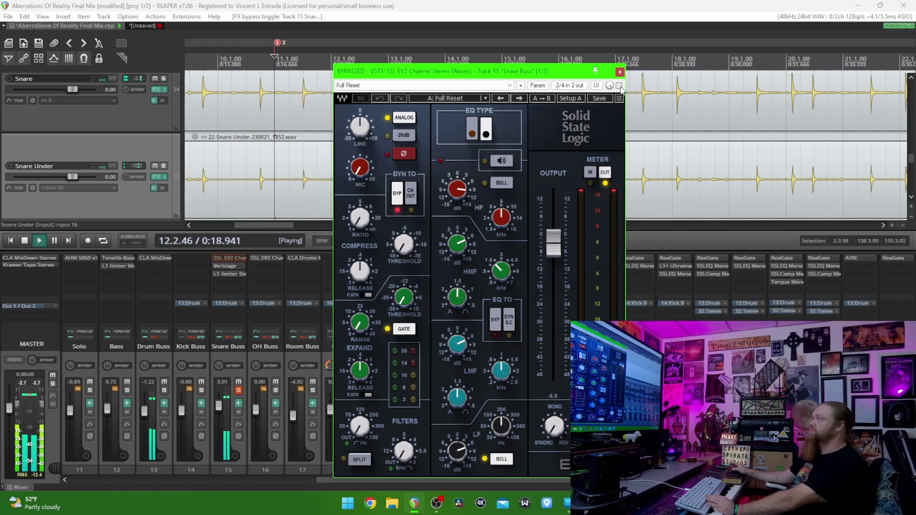
{"action": "left_click", "coordinate": [619, 86]}
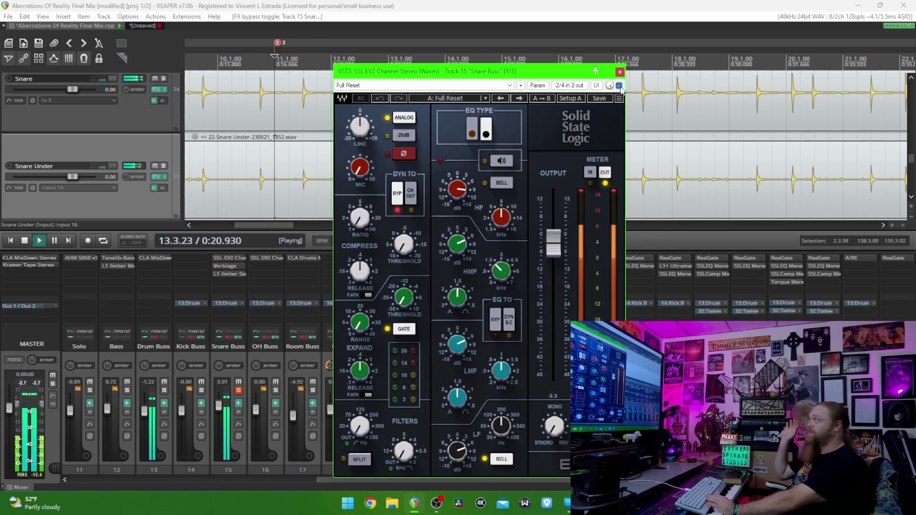
{"action": "key", "text": "space"}
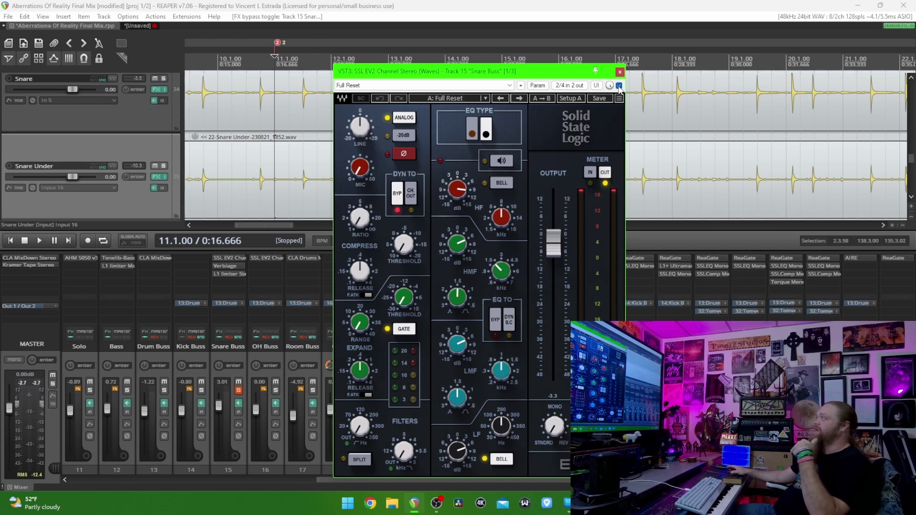
{"action": "left_click", "coordinate": [619, 85]}
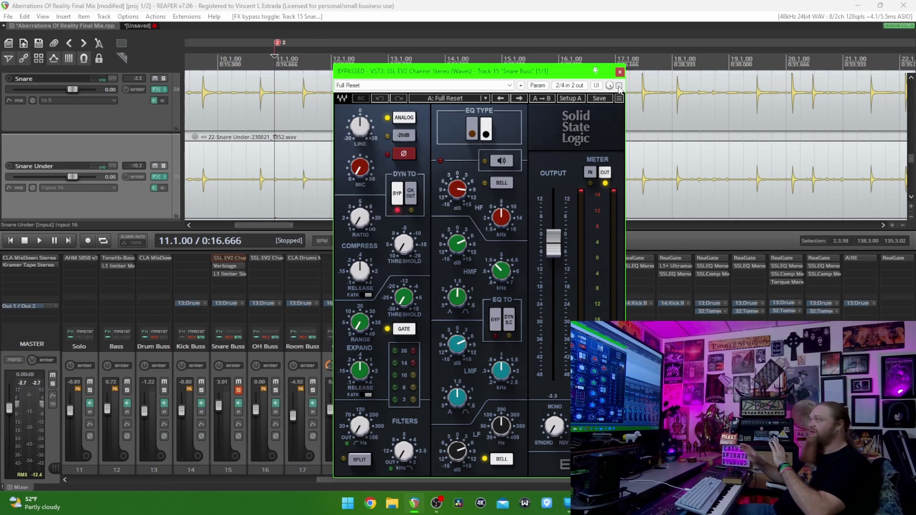
{"action": "left_click", "coordinate": [619, 85]}
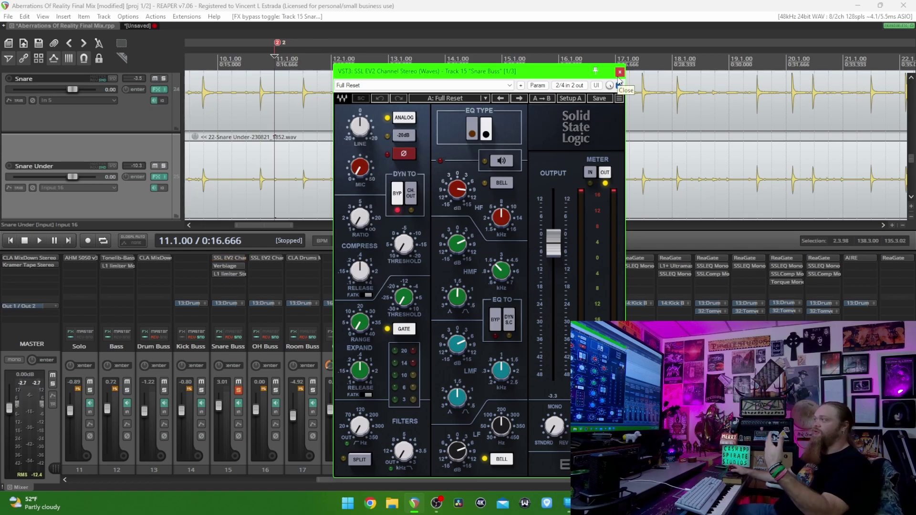
{"action": "left_click", "coordinate": [620, 73]}
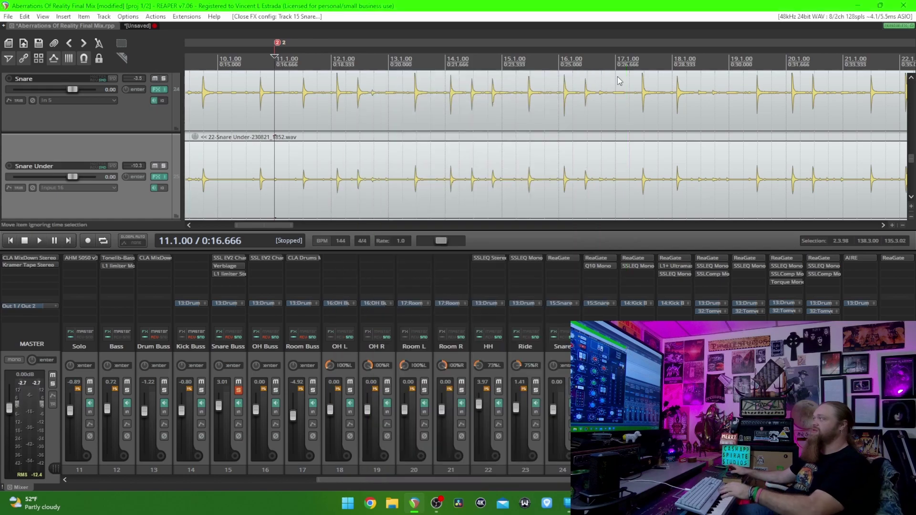
Remove the solo from the Snare Buss, solo the Drum Buss instead and audition the whole drum mix from marker 2
{"action": "left_click", "coordinate": [239, 391]}
{"action": "left_click", "coordinate": [164, 390]}
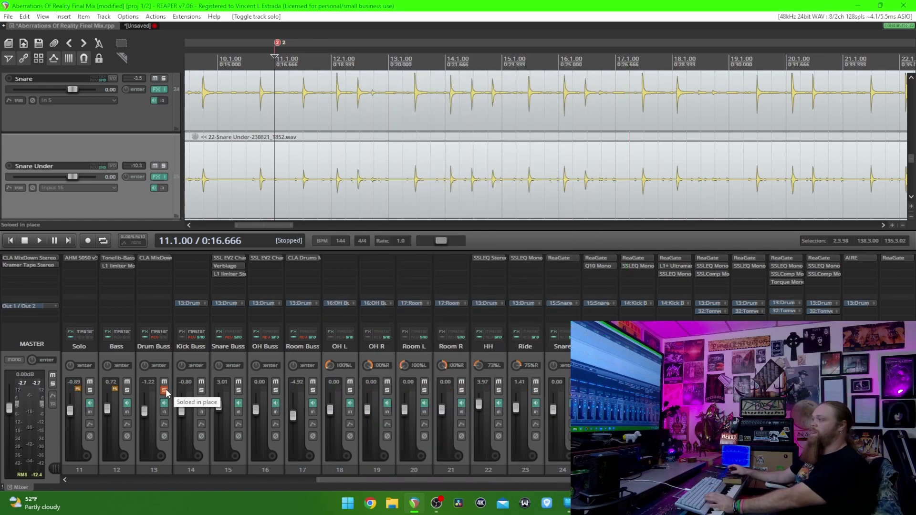
{"action": "key", "text": "space"}
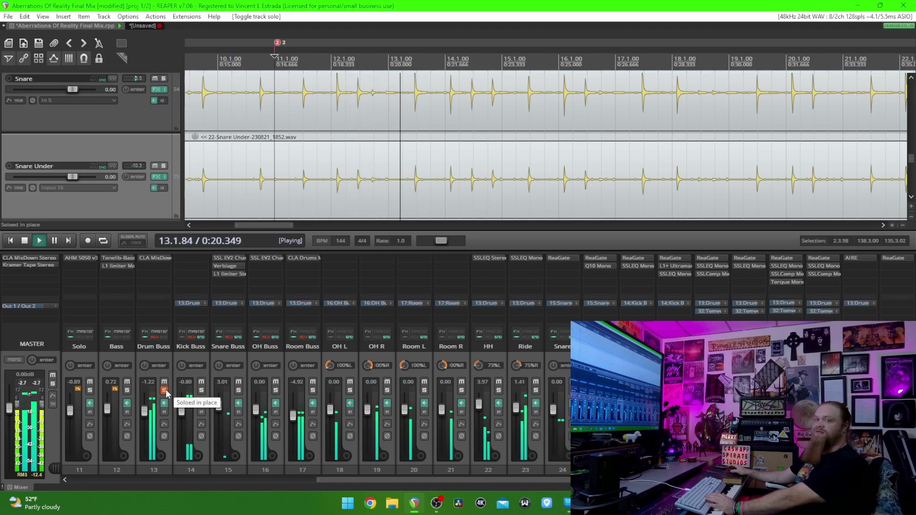
{"action": "key", "text": "space"}
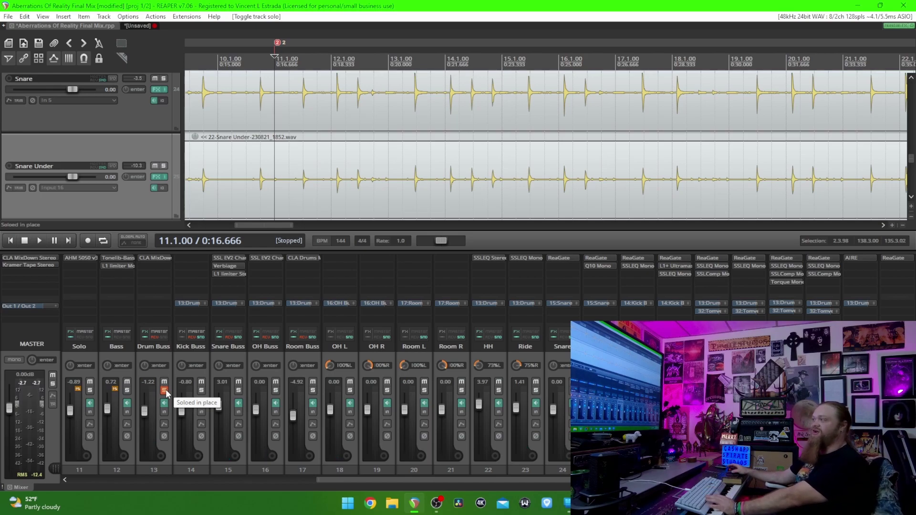
Remove the solo from the Drum Buss and play the full mix from marker 2
{"action": "left_click", "coordinate": [165, 389]}
{"action": "key", "text": "space"}
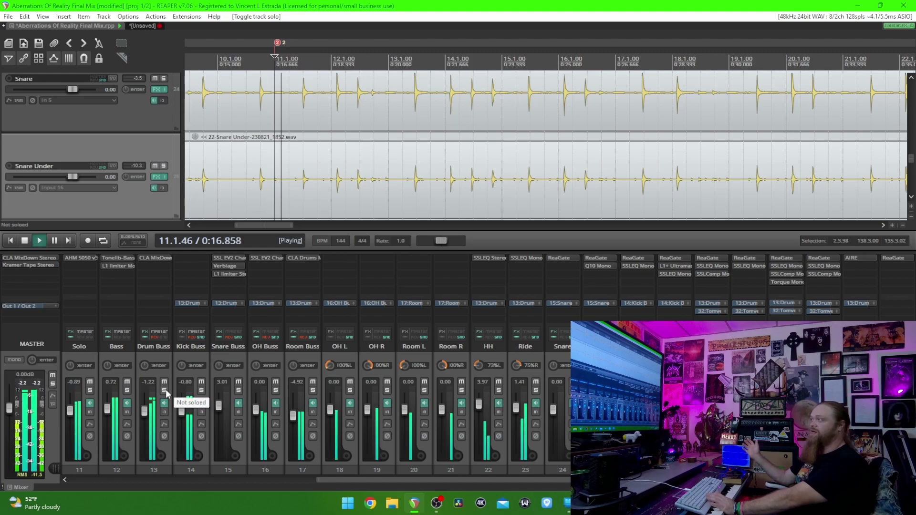
{"action": "key", "text": "space"}
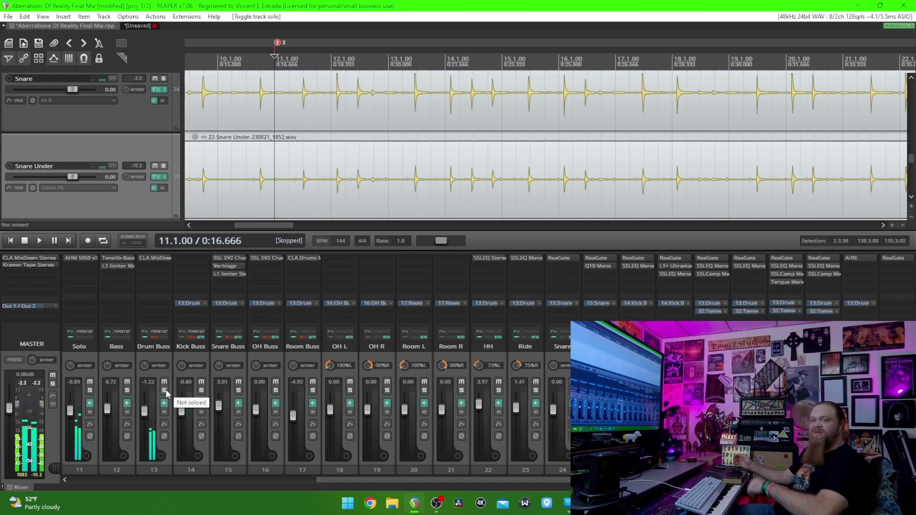
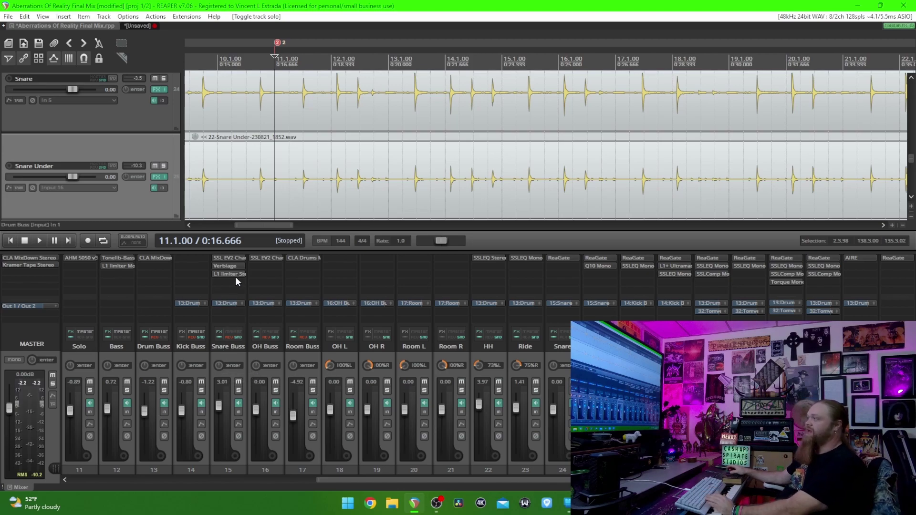
Solo the Snare Buss, open its Verbiage reverb and audition the snare from marker 2 with the reverb active
{"action": "left_click", "coordinate": [239, 390]}
{"action": "key", "text": "space"}
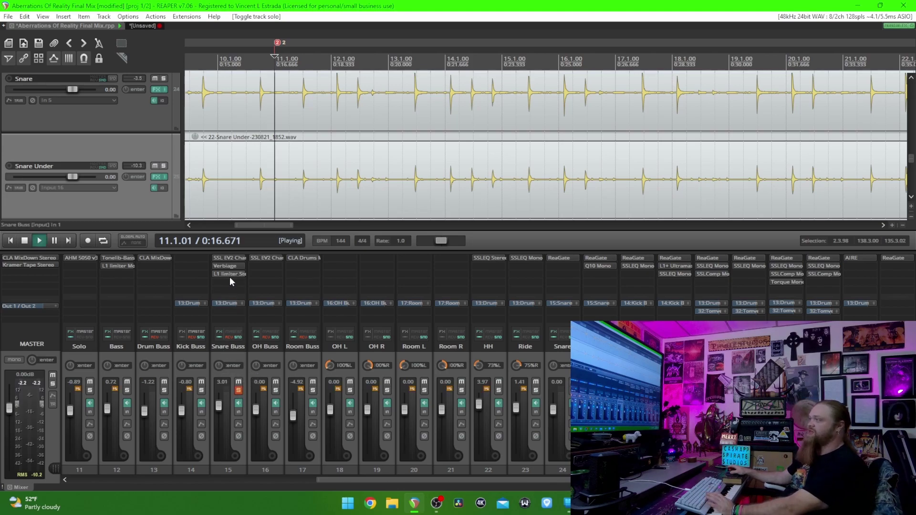
{"action": "key", "text": "space"}
{"action": "left_click", "coordinate": [230, 267]}
{"action": "key", "text": "space"}
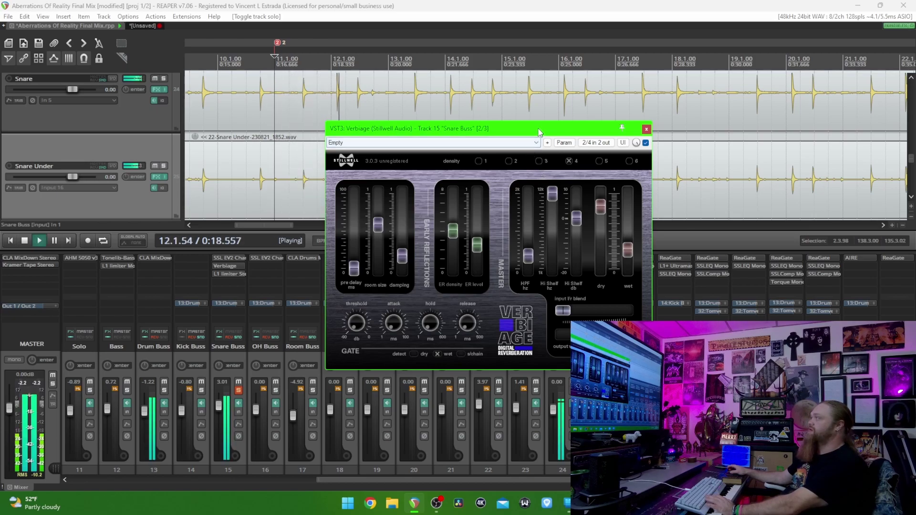
{"action": "key", "text": "space"}
Compare the snare with Verbiage bypassed and active during playback, leave the reverb active and close it
{"action": "left_click", "coordinate": [646, 142]}
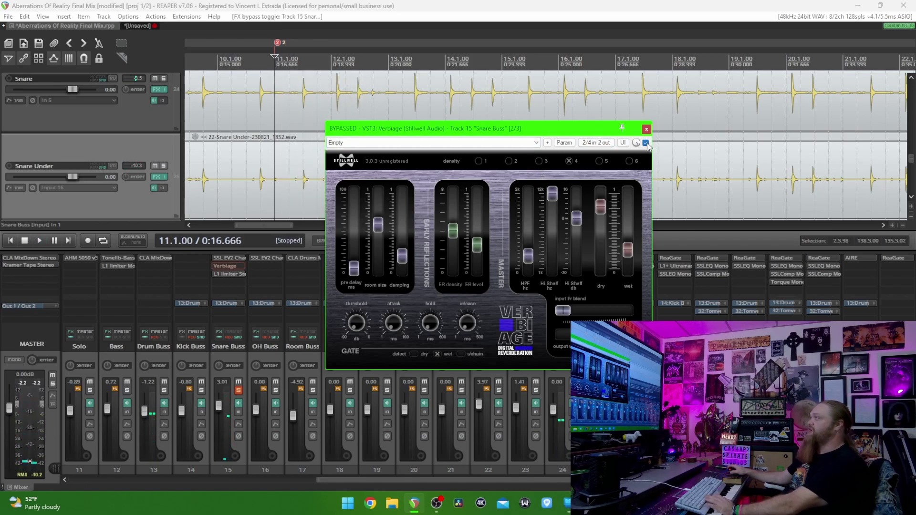
{"action": "left_click_drag", "start_coordinate": [588, 131], "coordinate": [548, 135]}
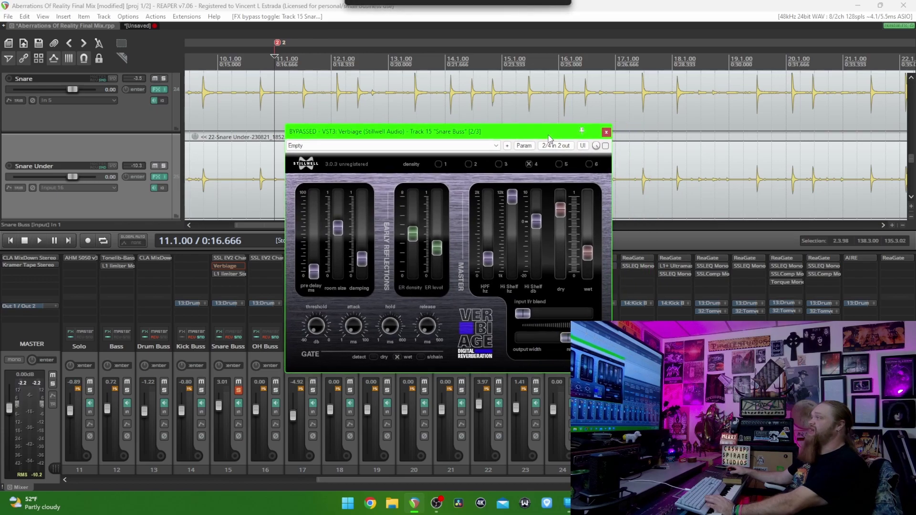
{"action": "left_click_drag", "start_coordinate": [482, 133], "coordinate": [463, 136]}
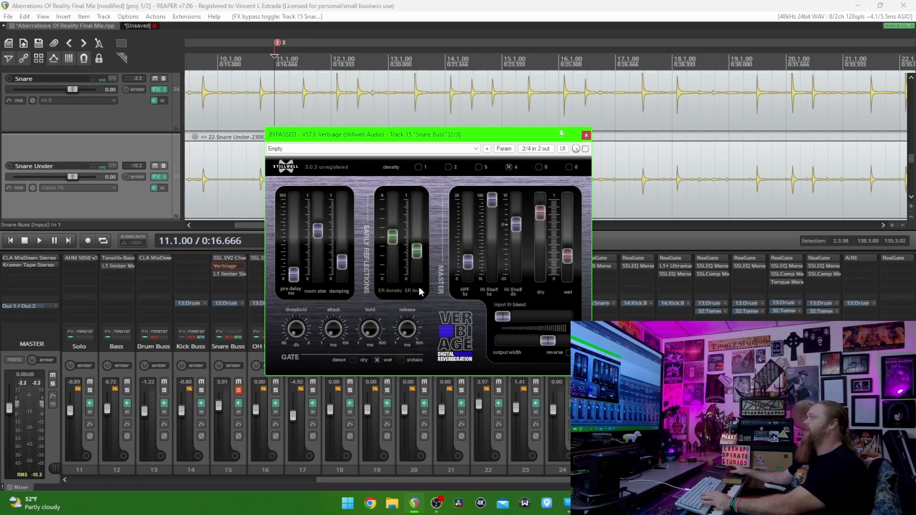
{"action": "key", "text": "space"}
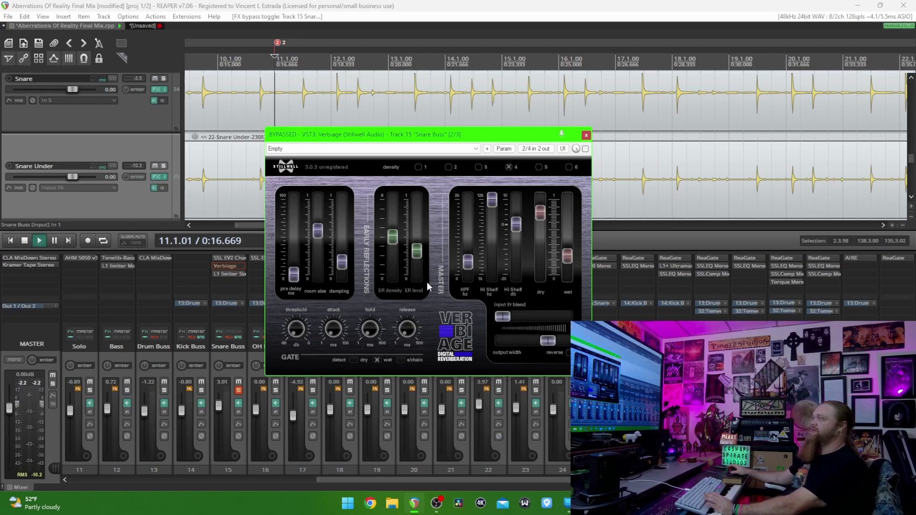
{"action": "left_click", "coordinate": [585, 149]}
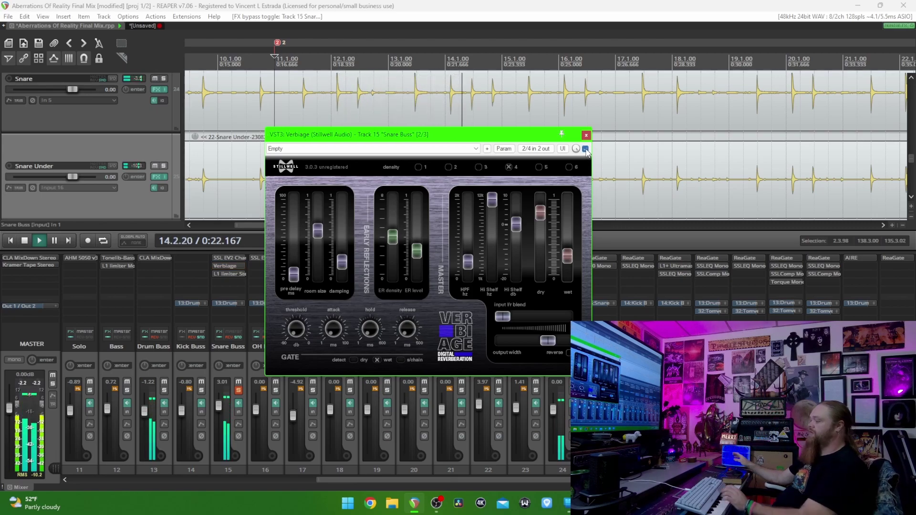
{"action": "key", "text": "space"}
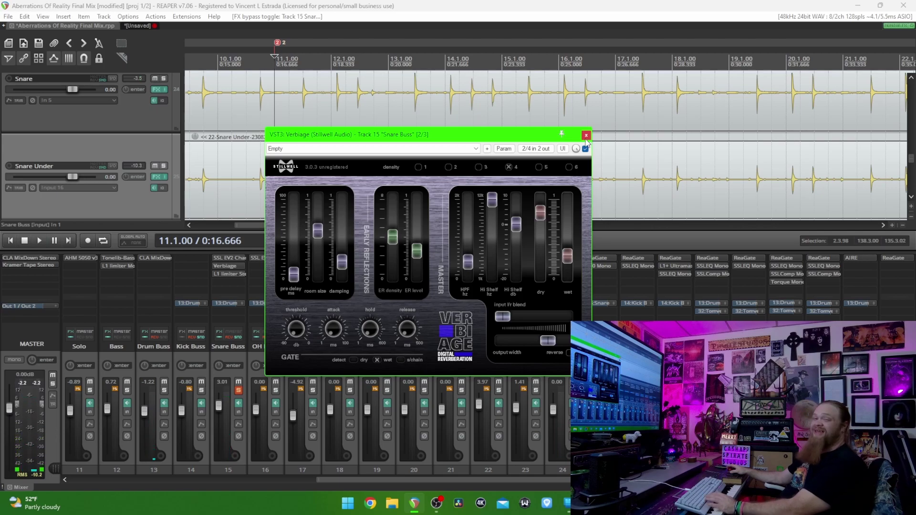
{"action": "left_click", "coordinate": [586, 136]}
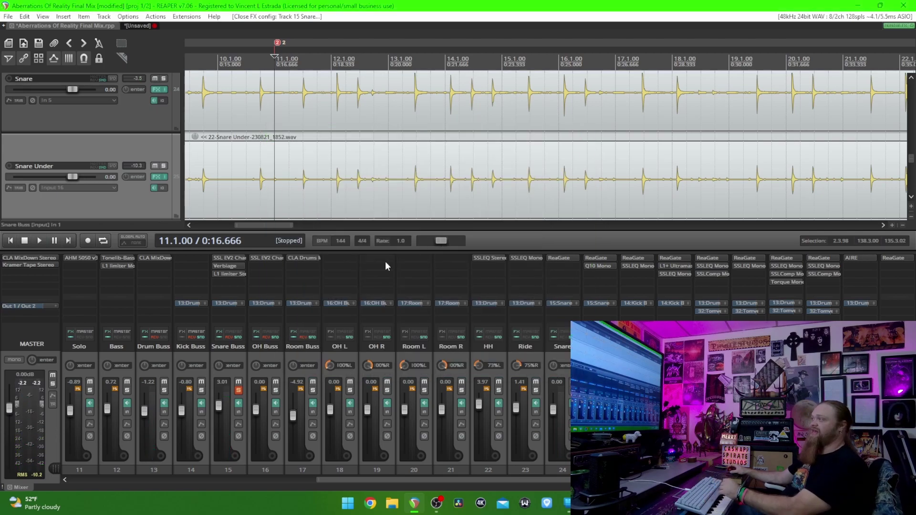
Examine the L1 limiter Stereo on the Snare Buss, close it and remove the buss's solo
{"action": "left_click", "coordinate": [239, 275]}
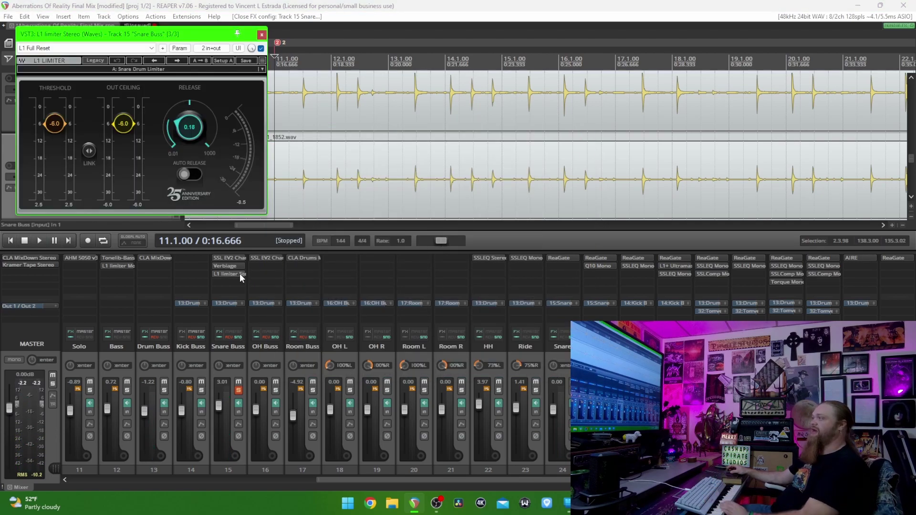
{"action": "left_click", "coordinate": [263, 34]}
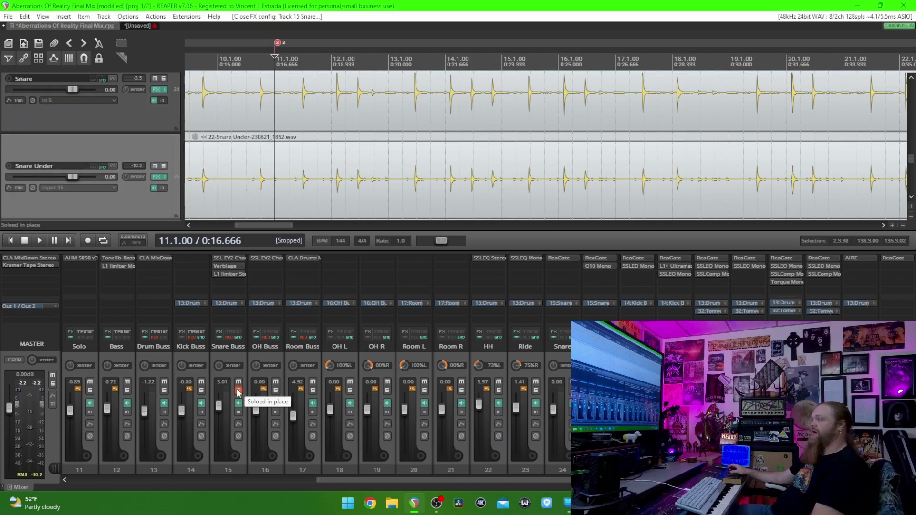
{"action": "left_click", "coordinate": [237, 391]}
Return to marker 1, solo the tom tracks and audition them together
{"action": "scroll", "coordinate": [457, 425], "scroll_direction": "right", "scroll_amount": 1}
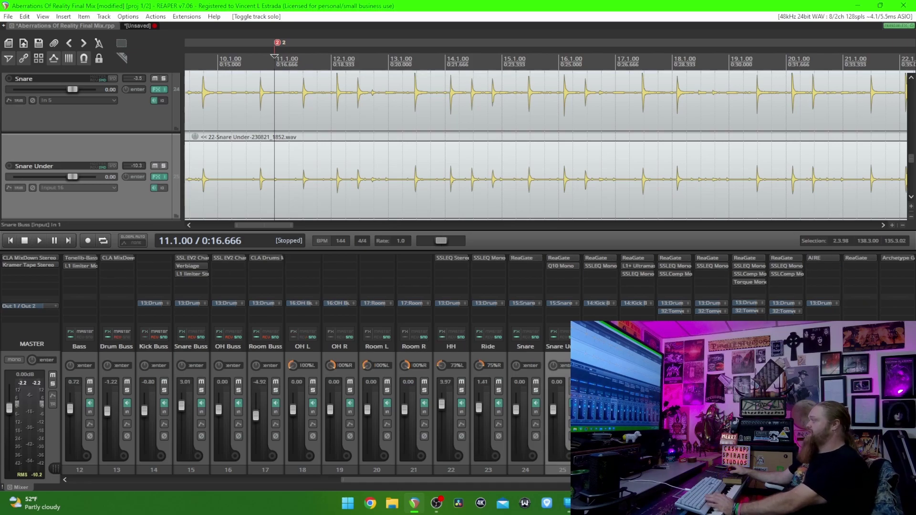
{"action": "key", "text": "1"}
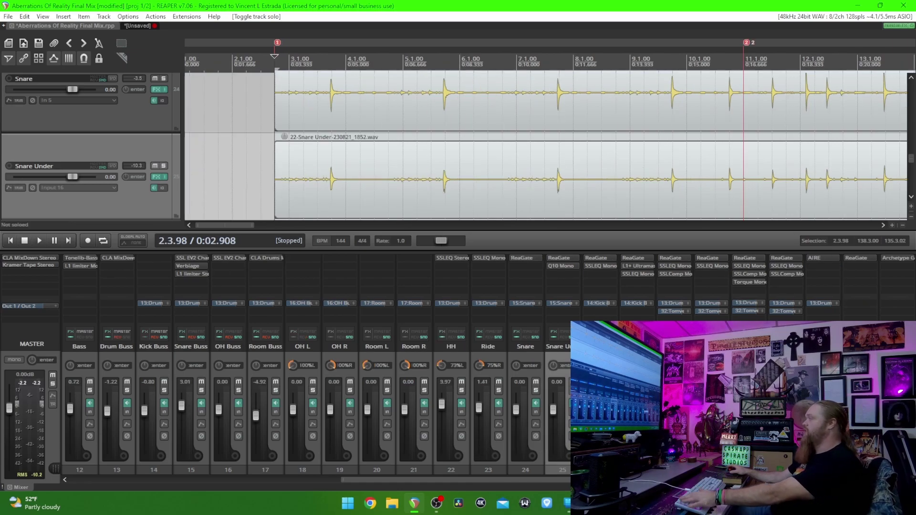
{"action": "key", "text": "F6"}
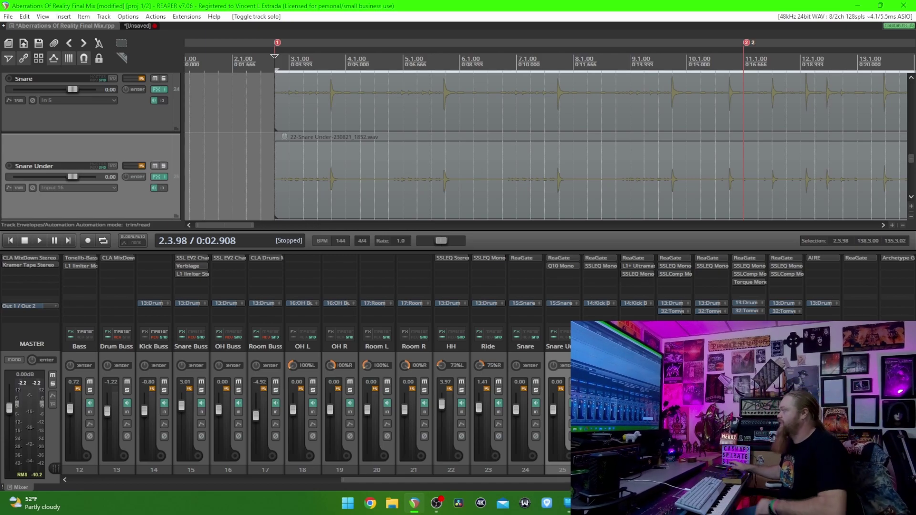
{"action": "key", "text": "F6"}
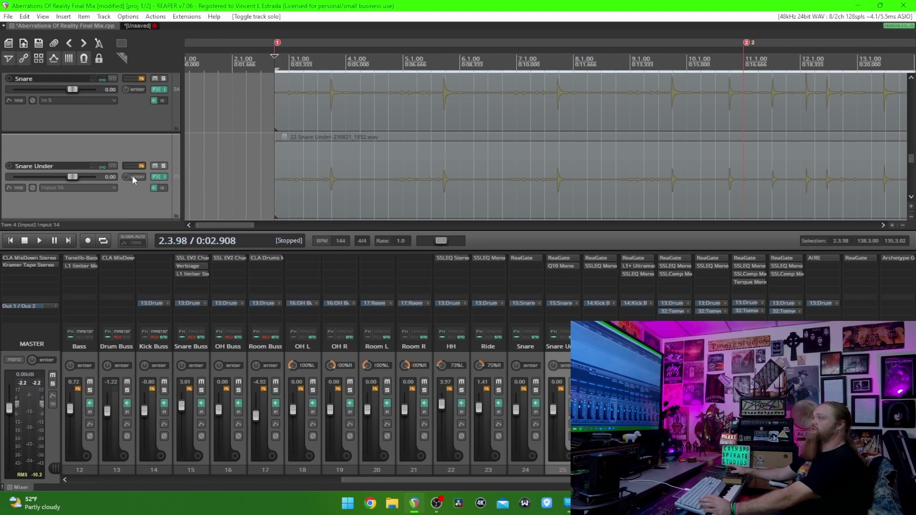
{"action": "scroll", "coordinate": [133, 175], "scroll_direction": "down", "scroll_amount": 8}
{"action": "key", "text": "space"}
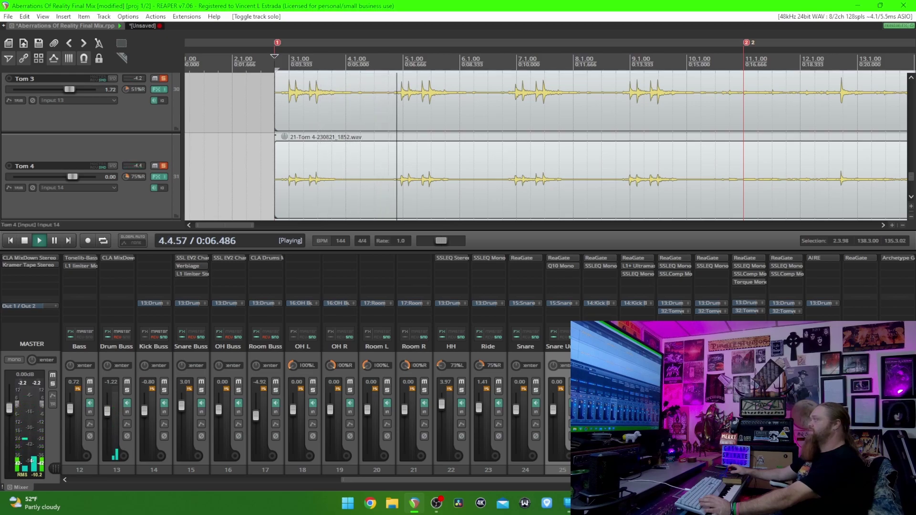
{"action": "key", "text": "space"}
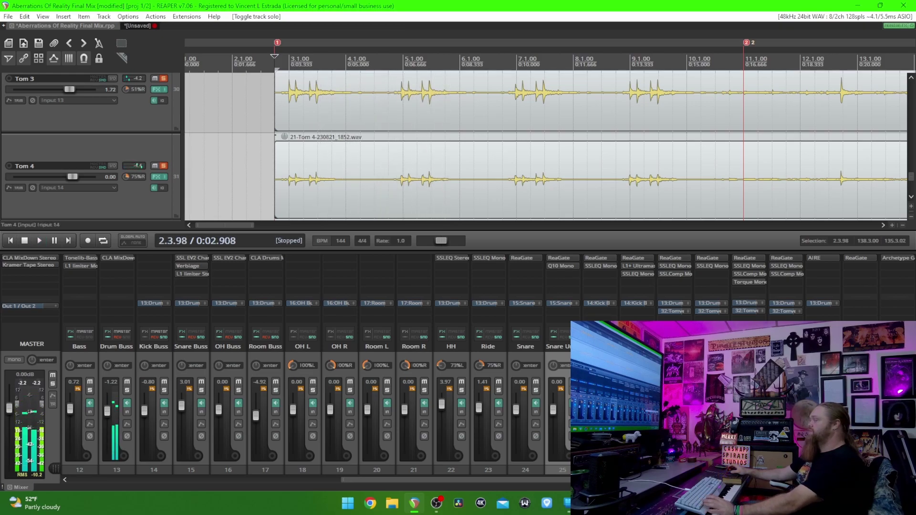
Open the AIRE reverb on the Tomverb track, examine its Large Hall settings and close it
{"action": "left_click", "coordinate": [827, 259]}
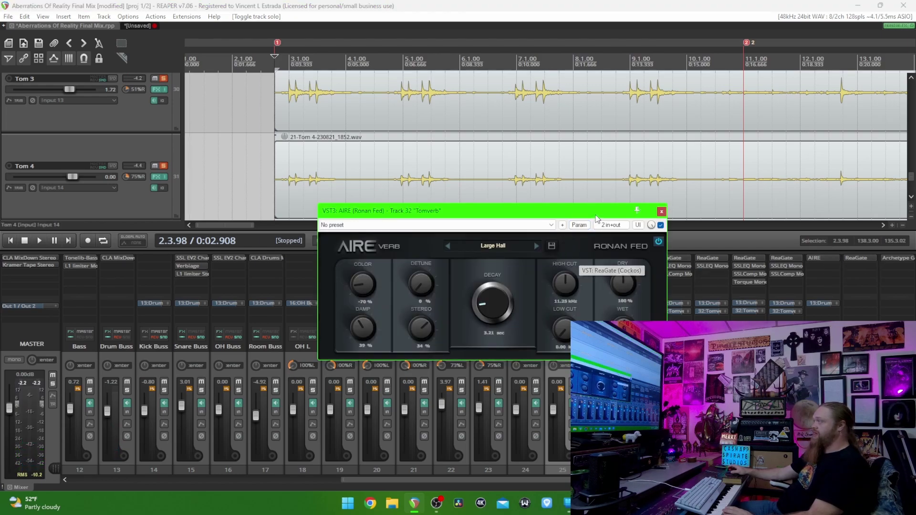
{"action": "left_click_drag", "start_coordinate": [544, 210], "coordinate": [474, 197]}
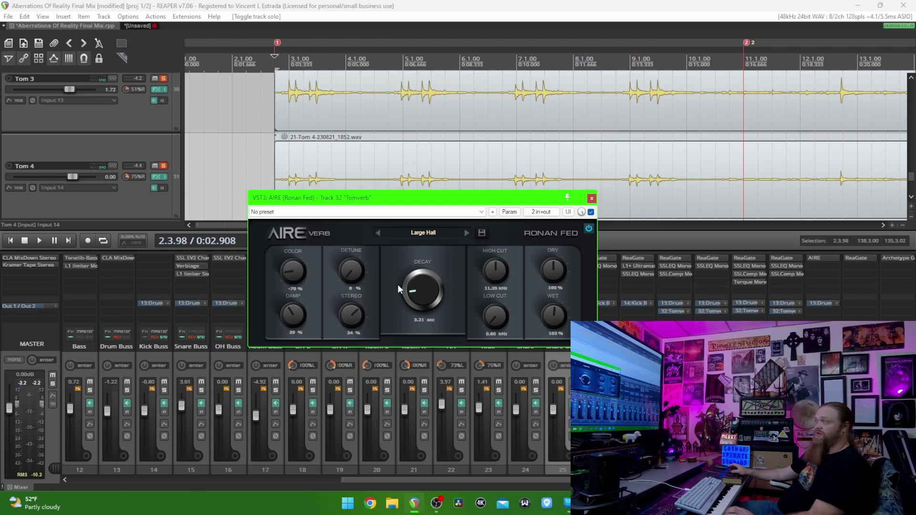
{"action": "left_click", "coordinate": [592, 198]}
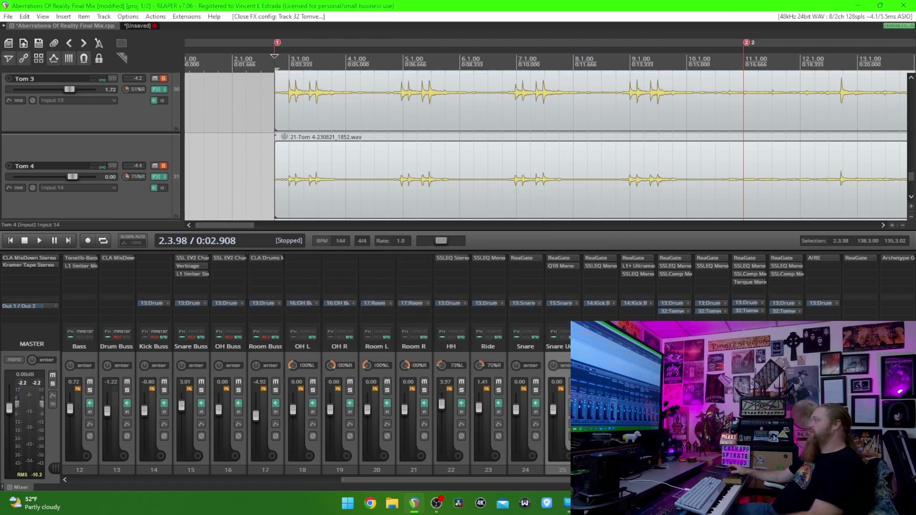
Leave only Tom 4 soloed, audition it from marker 1 and open its SSLEQ Mono
{"action": "key", "text": "F6"}
{"action": "key", "text": "space"}
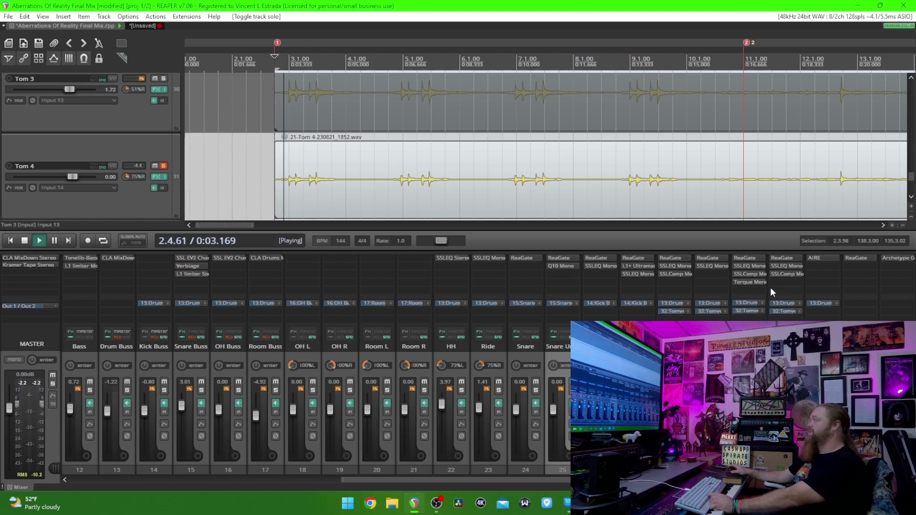
{"action": "key", "text": "space"}
{"action": "left_click", "coordinate": [783, 266]}
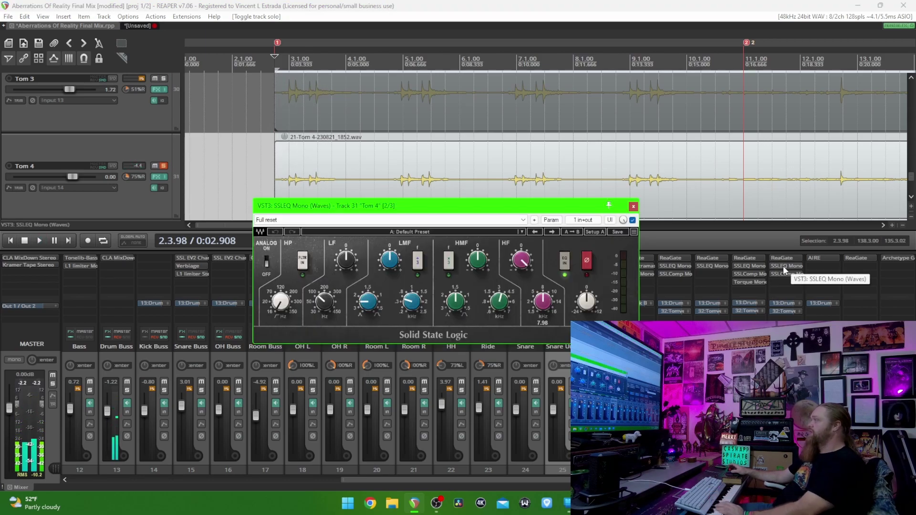
{"action": "left_click_drag", "start_coordinate": [485, 203], "coordinate": [476, 178]}
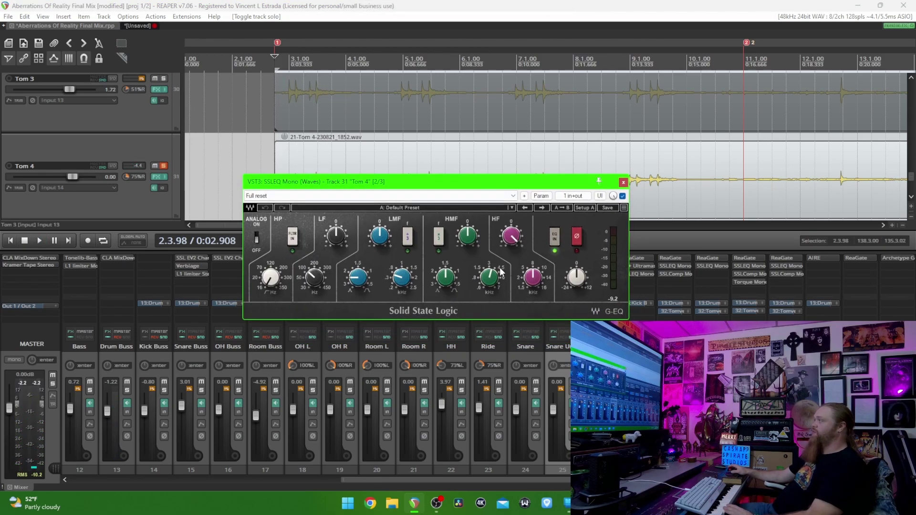
Compare Tom 4 with SSLEQ Mono bypassed and active, leave the EQ active and close it
{"action": "left_click", "coordinate": [622, 196]}
{"action": "key", "text": "space"}
{"action": "key", "text": "space"}
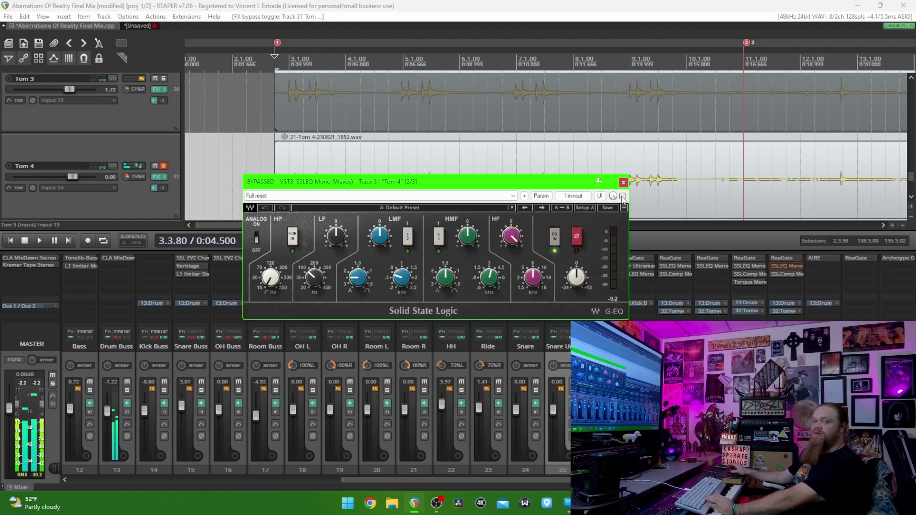
{"action": "left_click", "coordinate": [623, 197]}
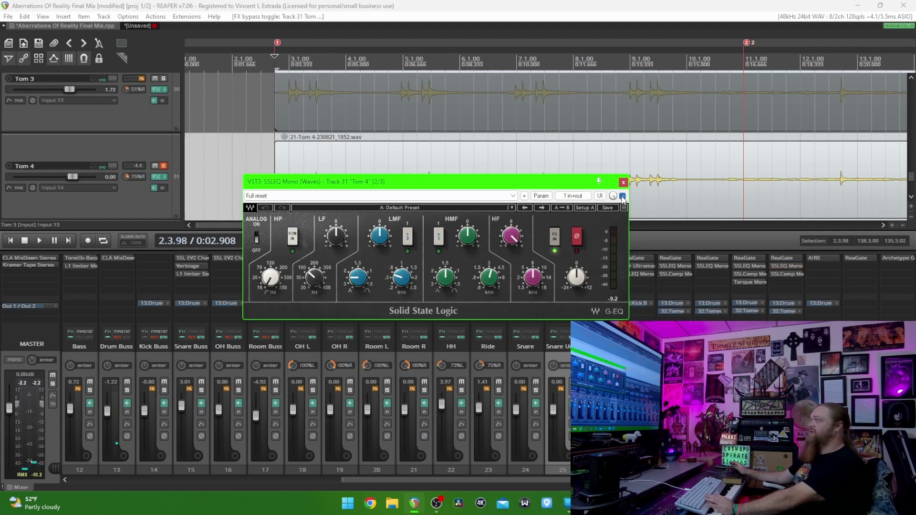
{"action": "key", "text": "space"}
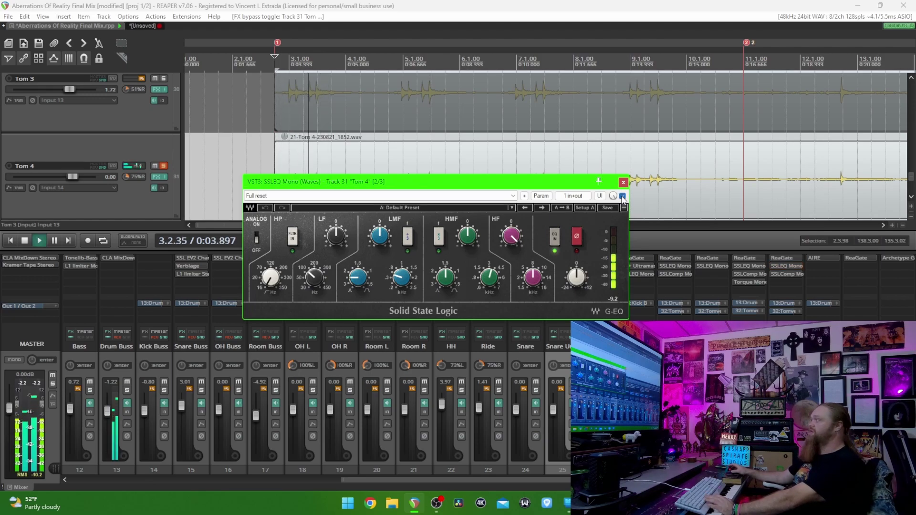
{"action": "key", "text": "space"}
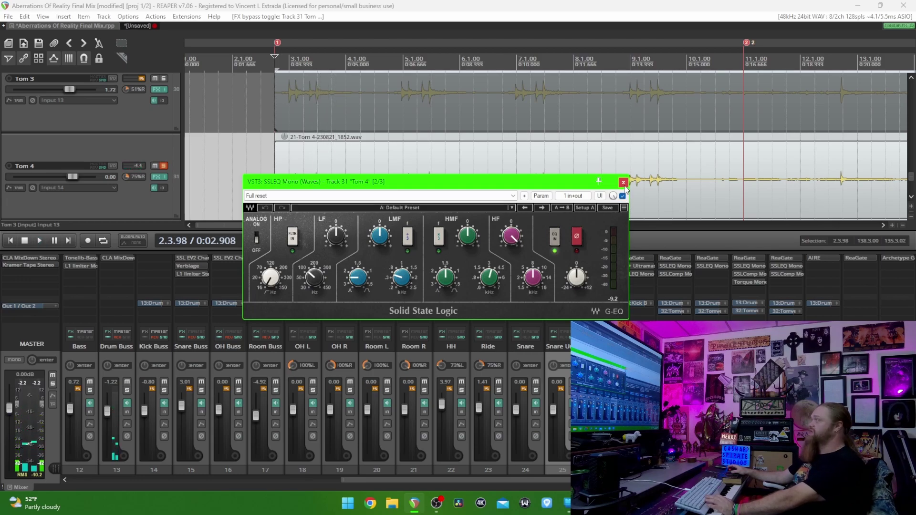
{"action": "left_click", "coordinate": [624, 182]}
Open Tom 4's SSLComp Mono, audition the tom while watching the compression meter, and close the compressor
{"action": "left_click", "coordinate": [775, 273]}
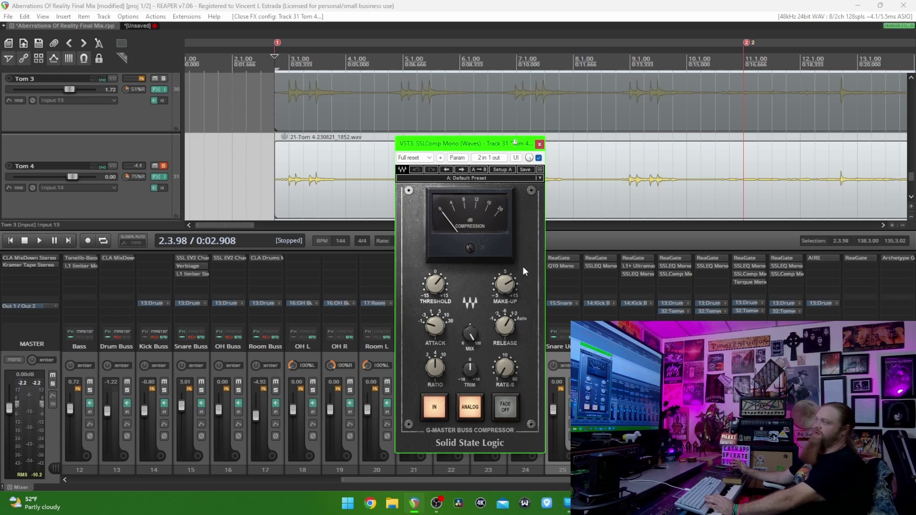
{"action": "key", "text": "space"}
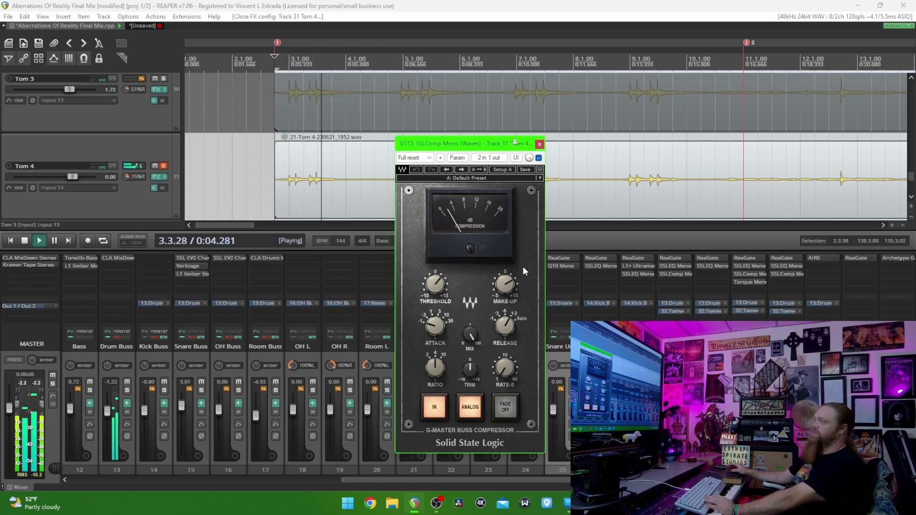
{"action": "key", "text": "space"}
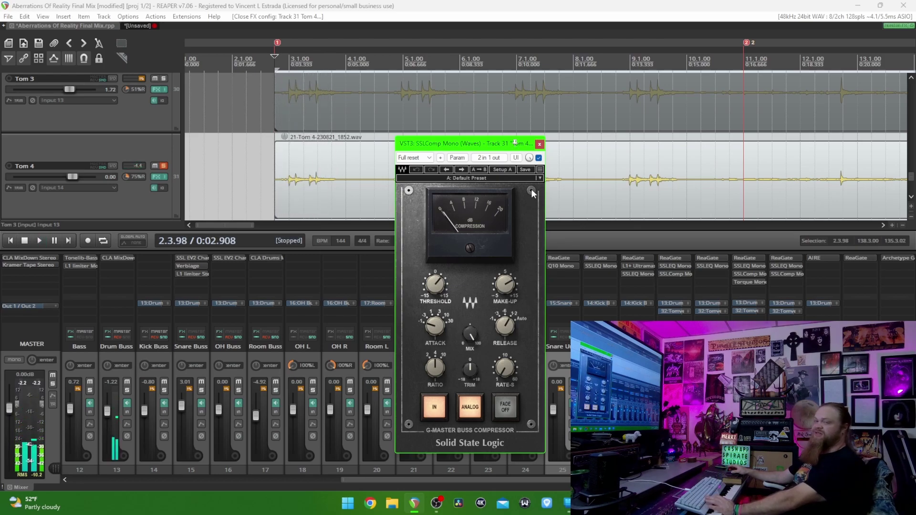
{"action": "left_click", "coordinate": [539, 144]}
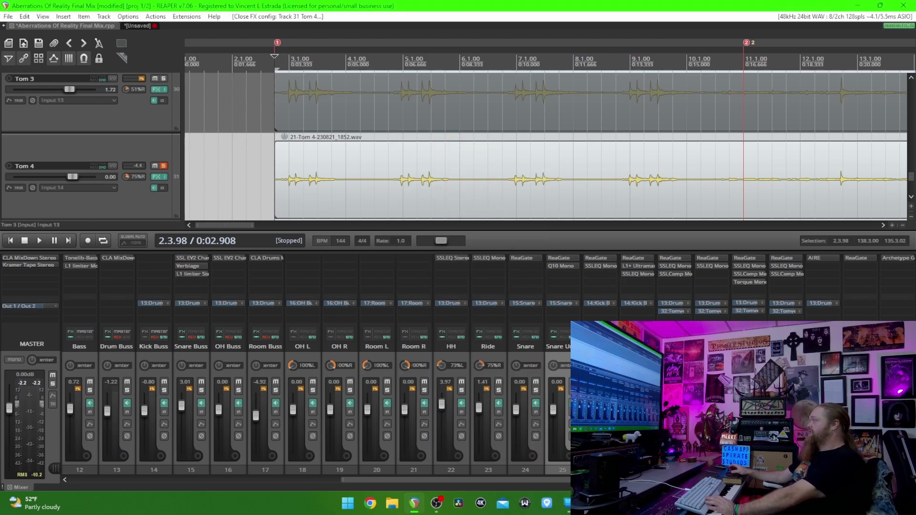
Switch the solo from Tom 4 to Tom 3, audition it and examine its SSLEQ Mono settings before closing the EQ
{"action": "left_click", "coordinate": [163, 166]}
{"action": "left_click", "coordinate": [164, 78]}
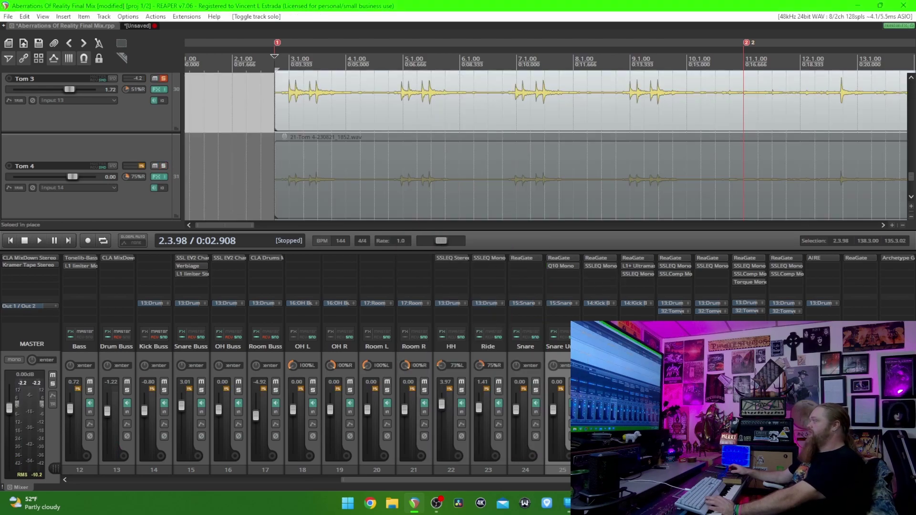
{"action": "key", "text": "space"}
{"action": "key", "text": "space"}
{"action": "left_click", "coordinate": [749, 266]}
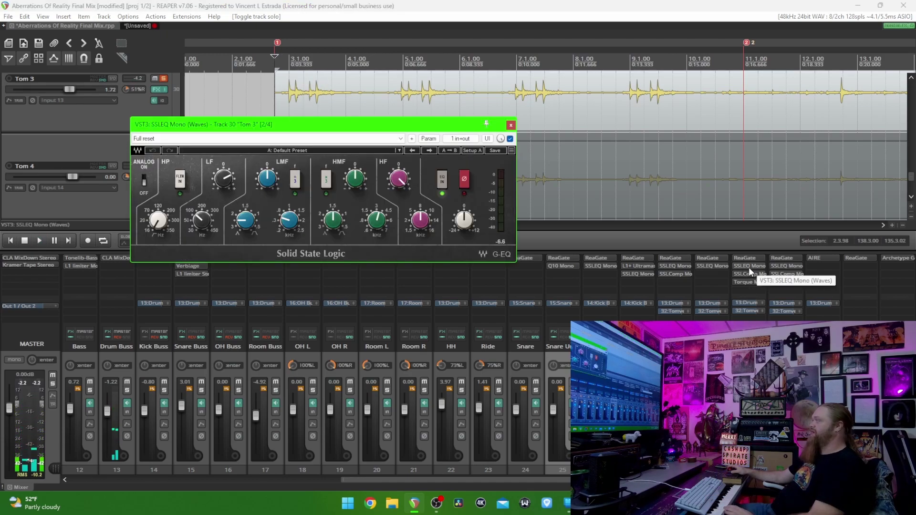
{"action": "left_click", "coordinate": [511, 125]}
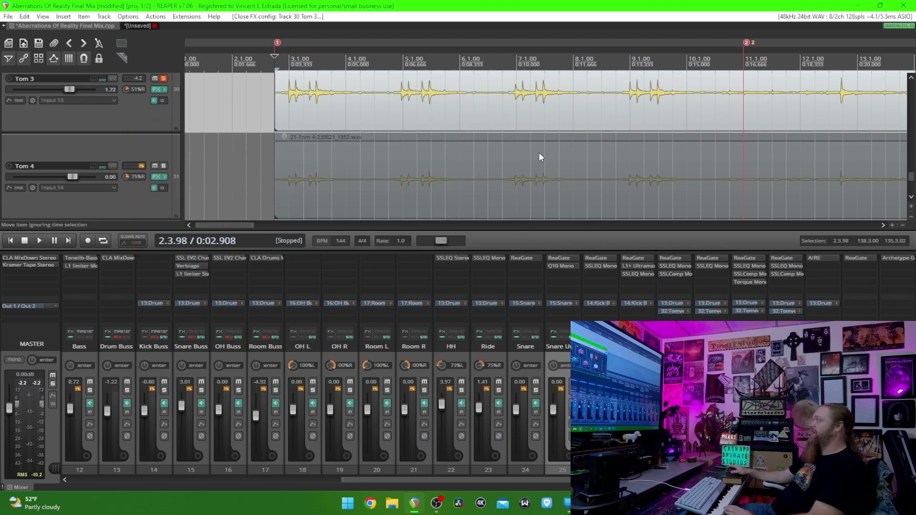
Open Tom 3's Torque Mono, audition the tom with the plugin bypassed, and reactivate it
{"action": "left_click", "coordinate": [749, 280]}
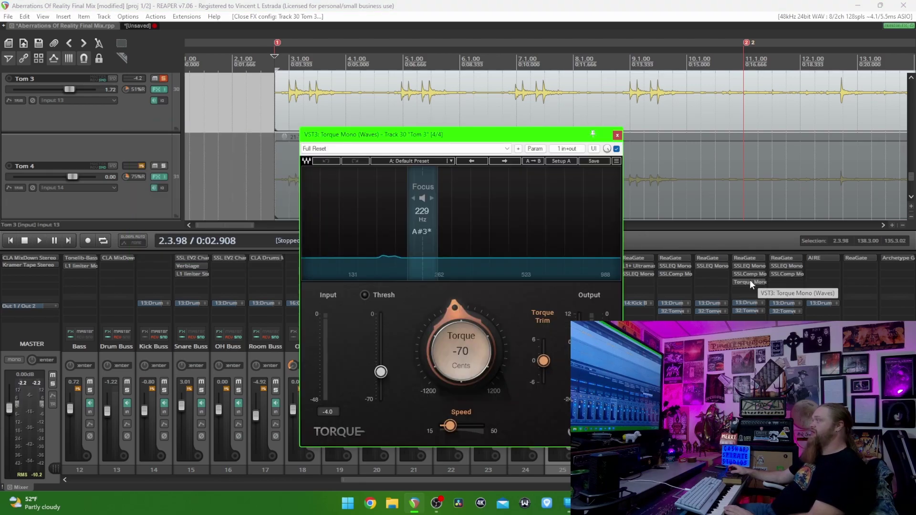
{"action": "left_click_drag", "start_coordinate": [463, 137], "coordinate": [438, 140]}
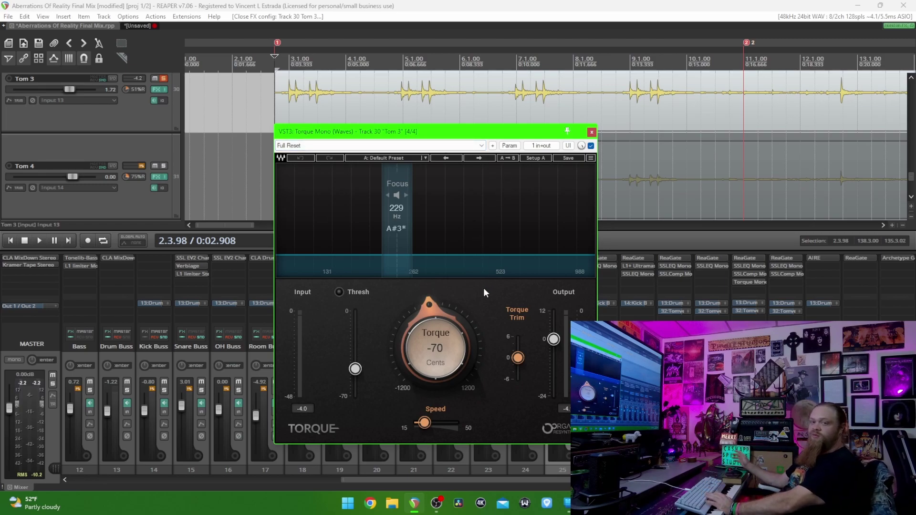
{"action": "left_click", "coordinate": [591, 146]}
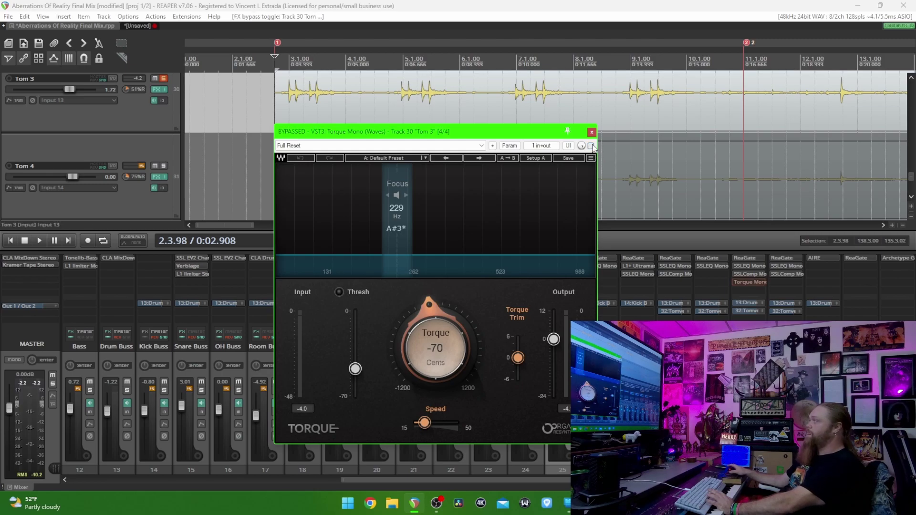
{"action": "key", "text": "space"}
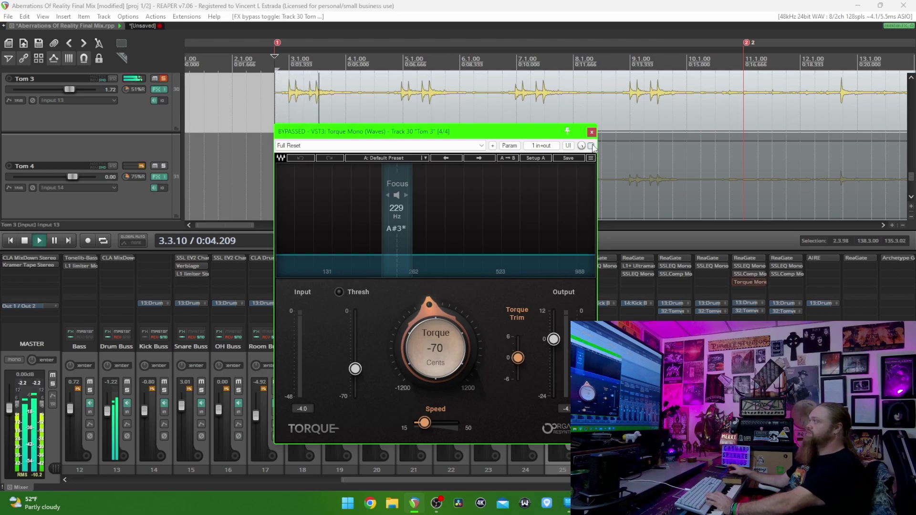
{"action": "key", "text": "space"}
{"action": "left_click", "coordinate": [591, 146]}
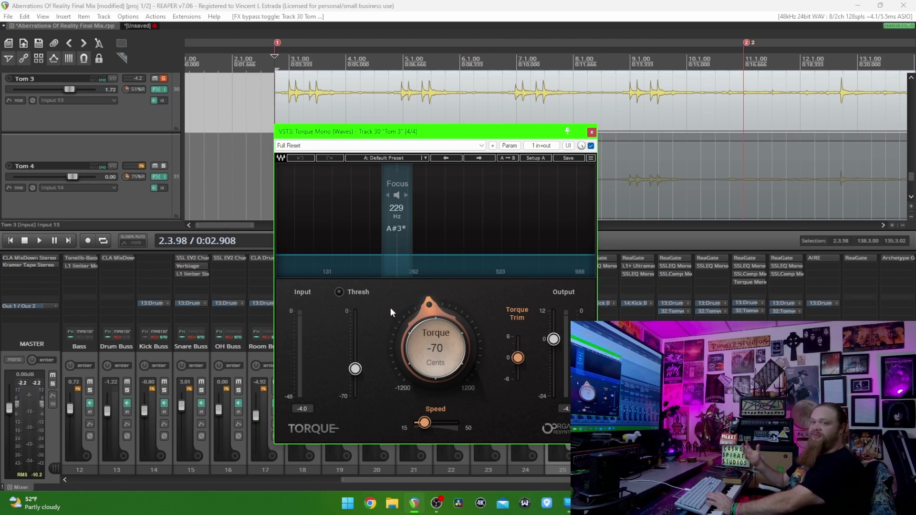
Compare Tom 3 with Torque Mono active and bypassed, leave the plugin active and close it
{"action": "key", "text": "space"}
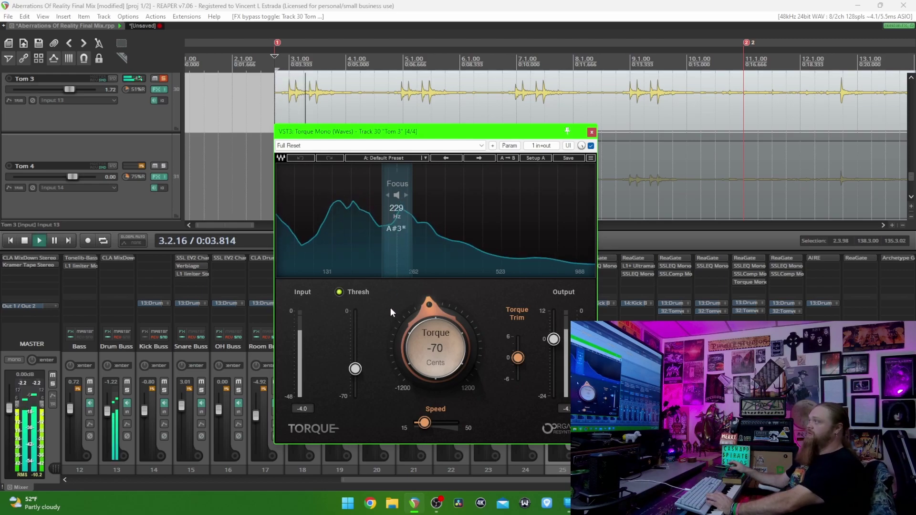
{"action": "key", "text": "space"}
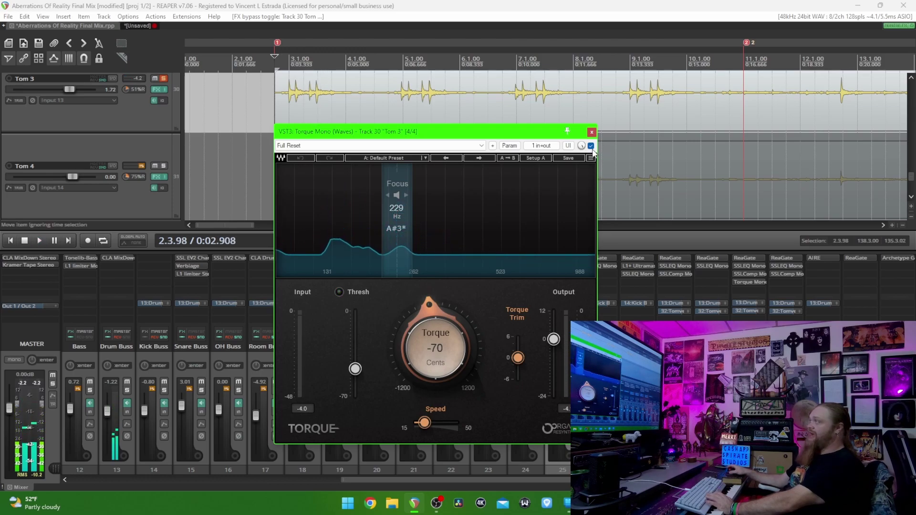
{"action": "left_click", "coordinate": [591, 147]}
{"action": "key", "text": "space"}
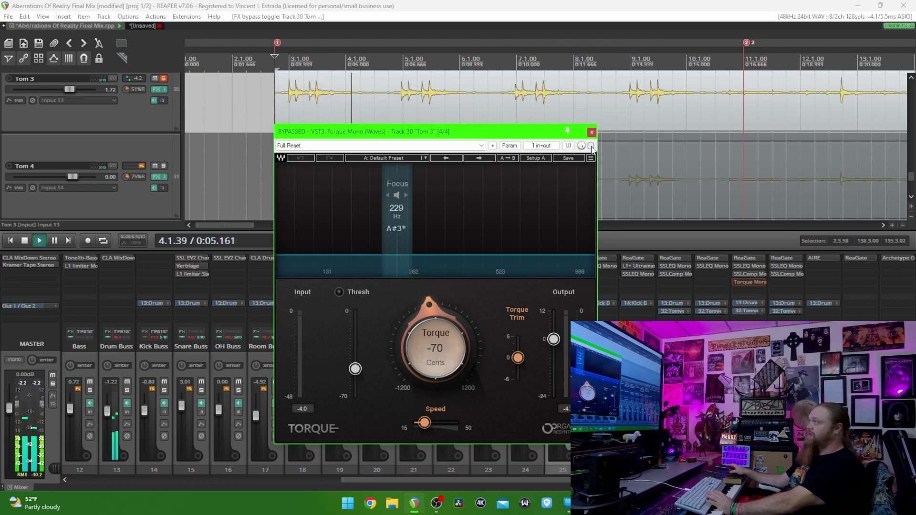
{"action": "left_click", "coordinate": [591, 146]}
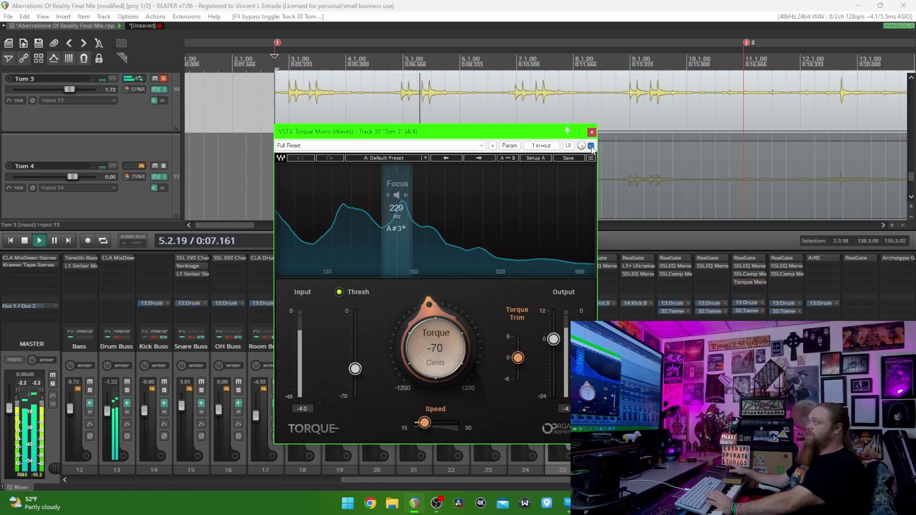
{"action": "key", "text": "space"}
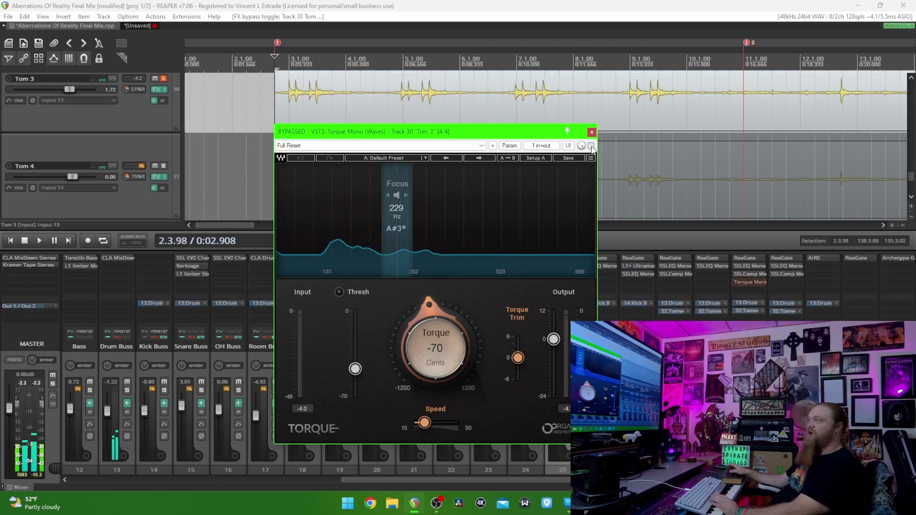
{"action": "left_click", "coordinate": [591, 146]}
{"action": "left_click", "coordinate": [592, 131]}
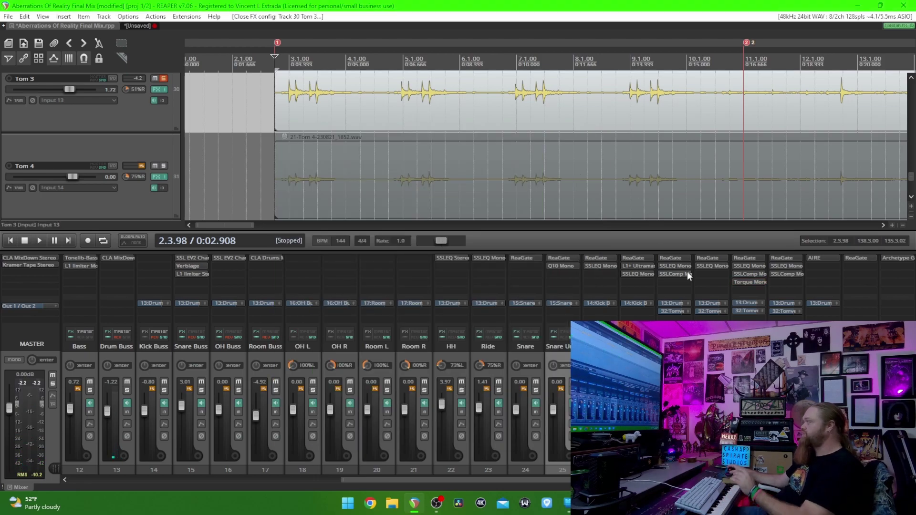
Switch the solo from Tom 3 to Toms 1 and 2 and place the edit cursor at 42.1.00
{"action": "left_click", "coordinate": [685, 391]}
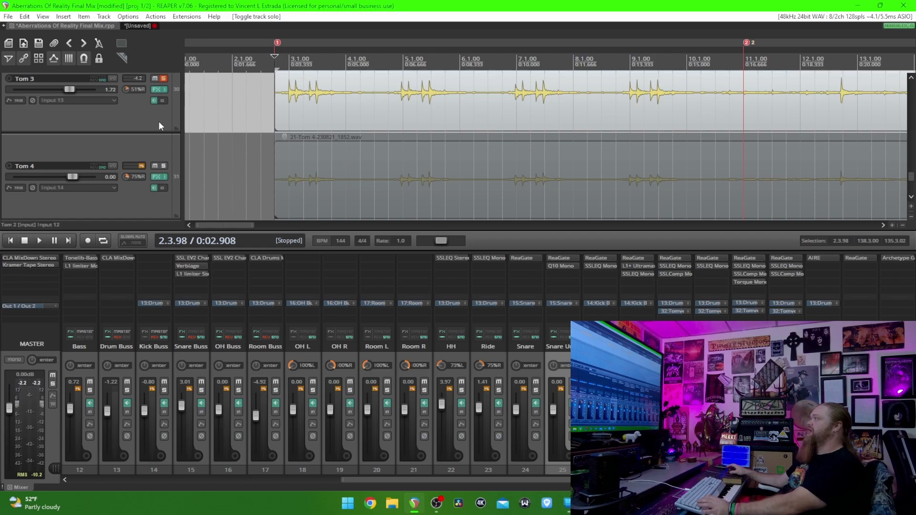
{"action": "scroll", "coordinate": [159, 121], "scroll_direction": "up", "scroll_amount": 1}
{"action": "scroll", "coordinate": [158, 121], "scroll_direction": "up", "scroll_amount": 1}
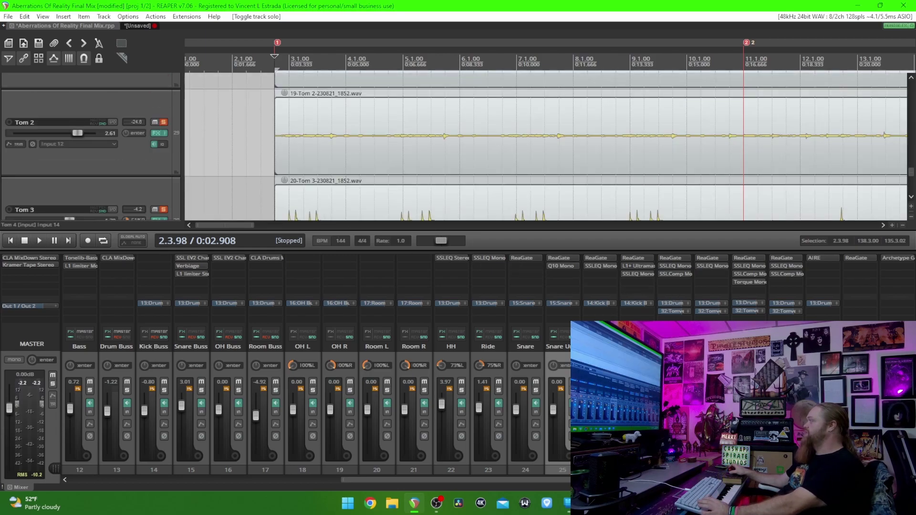
{"action": "scroll", "coordinate": [695, 160], "scroll_direction": "down", "scroll_amount": 5}
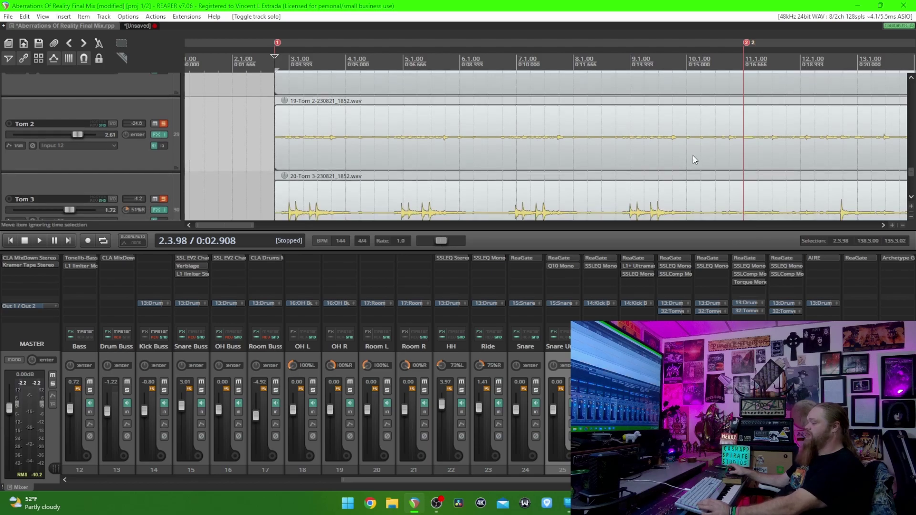
{"action": "scroll", "coordinate": [695, 159], "scroll_direction": "down", "scroll_amount": 2}
{"action": "left_click", "coordinate": [605, 65]}
Audition the soloed Toms 1 and 2 together from measure 42, with both tracks in view
{"action": "key", "text": "space"}
{"action": "key", "text": "space"}
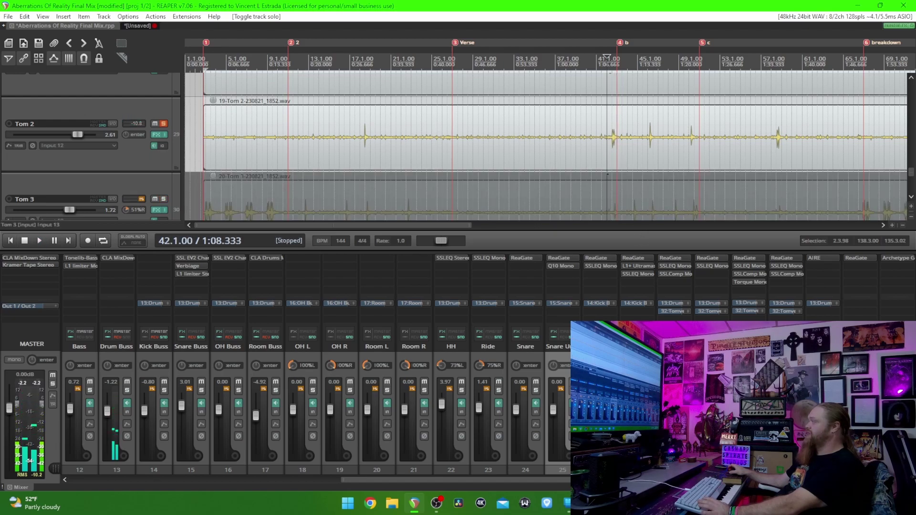
{"action": "key", "text": "space"}
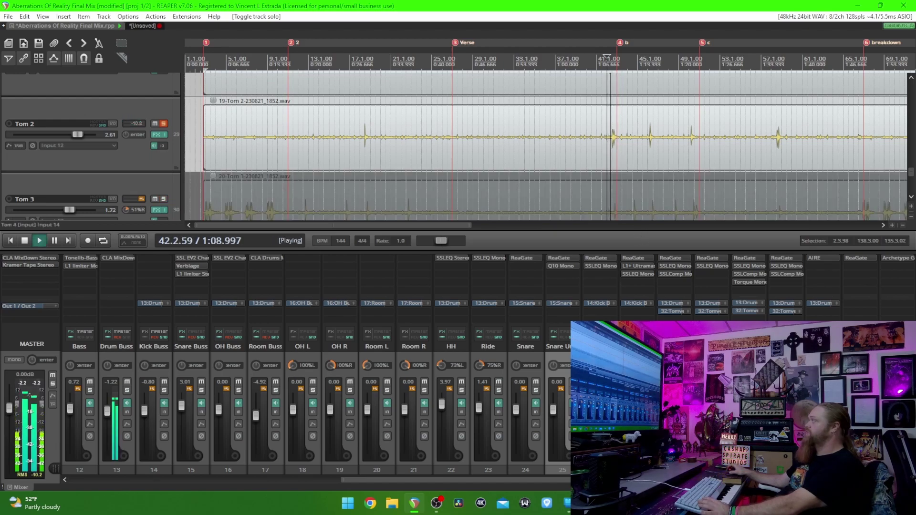
{"action": "key", "text": "space"}
{"action": "scroll", "coordinate": [92, 130], "scroll_direction": "up", "scroll_amount": 2}
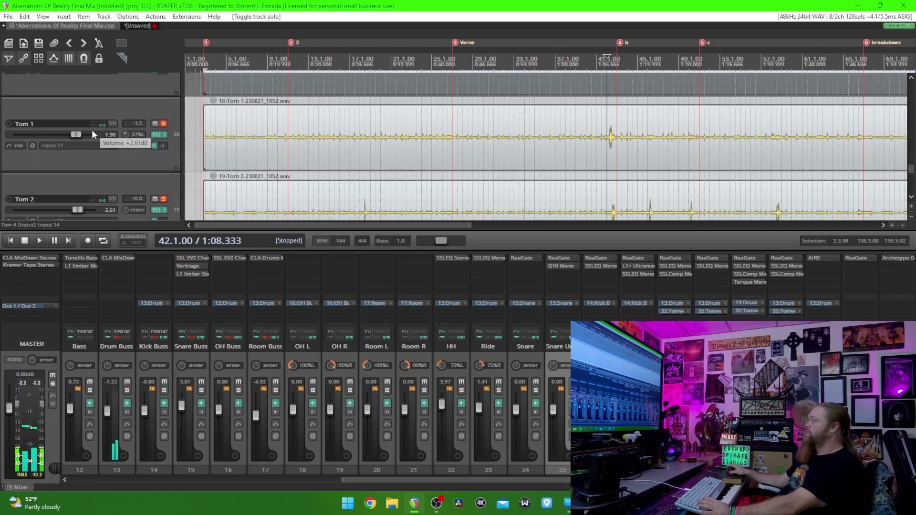
{"action": "scroll", "coordinate": [92, 130], "scroll_direction": "down", "scroll_amount": 1}
{"action": "key", "text": "space"}
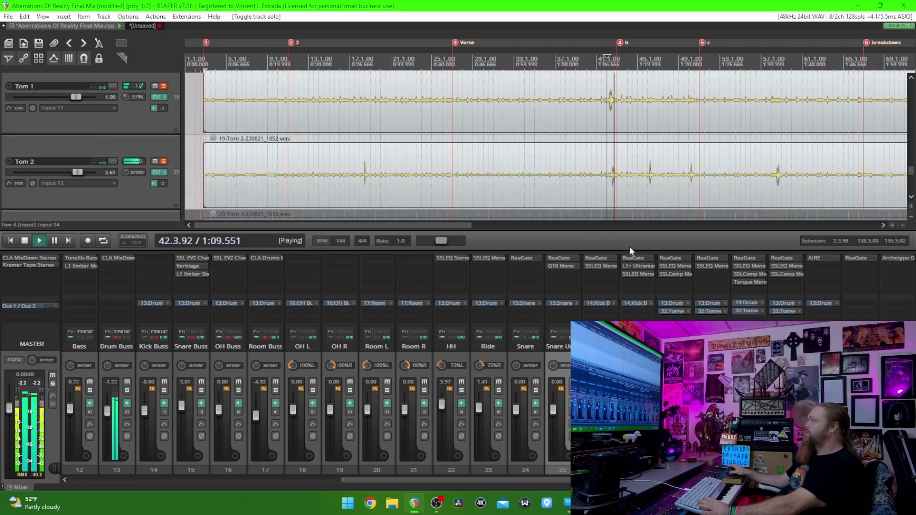
{"action": "key", "text": "space"}
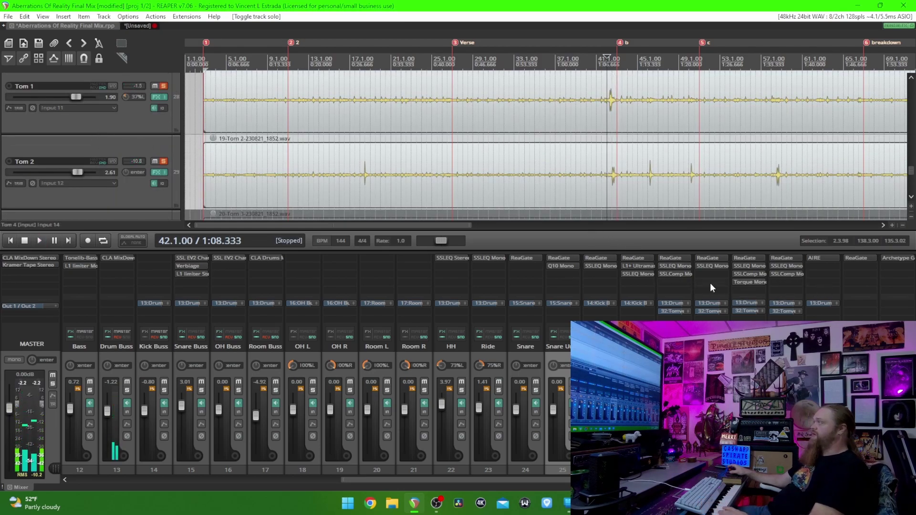
Open Tom 1's SSLEQ Mono, examine its Rack Tom EQ settings and close it
{"action": "left_click", "coordinate": [688, 262]}
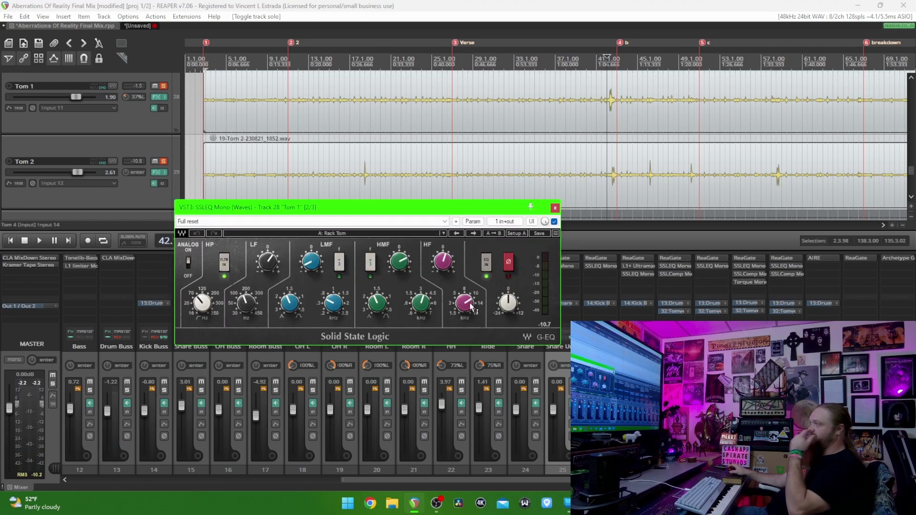
{"action": "mouse_move", "coordinate": [475, 308]}
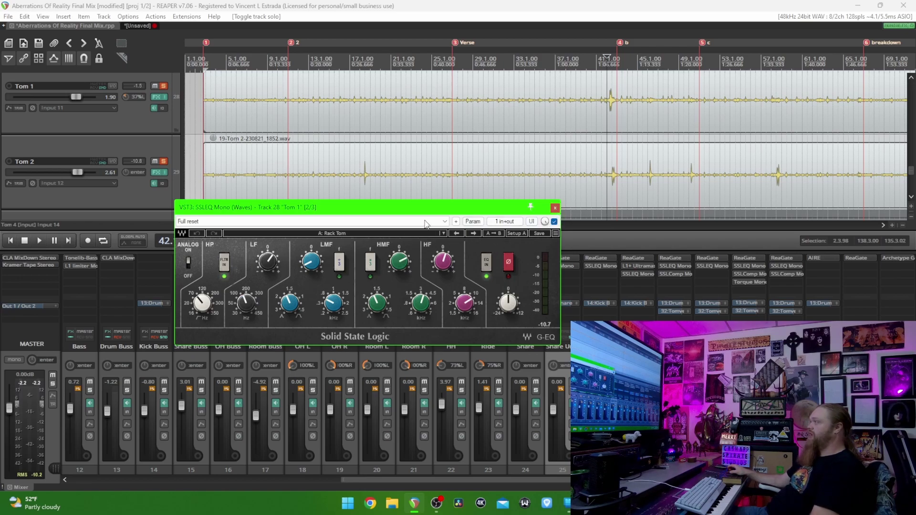
{"action": "left_click", "coordinate": [555, 208]}
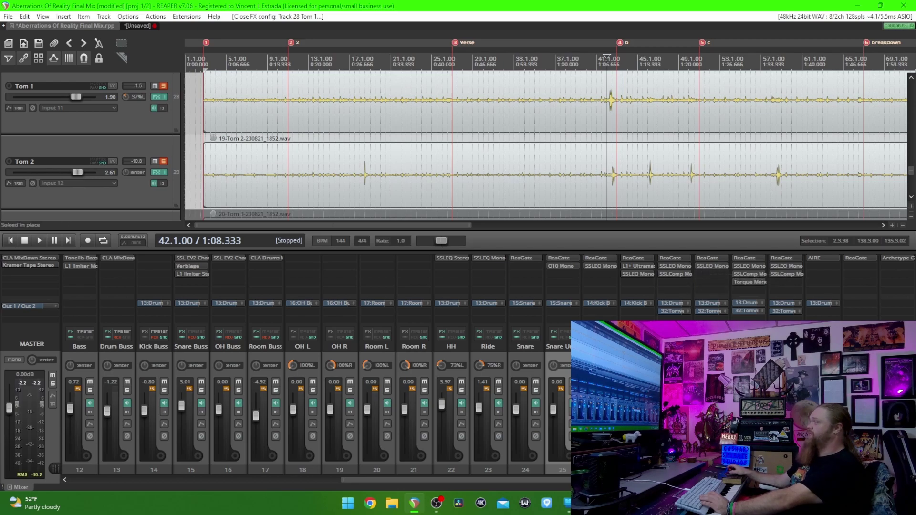
Remove Tom 1's solo, audition Tom 2 alone from measure 42, and clear Tom 2's solo
{"action": "left_click", "coordinate": [163, 85]}
{"action": "key", "text": "space"}
{"action": "key", "text": "space"}
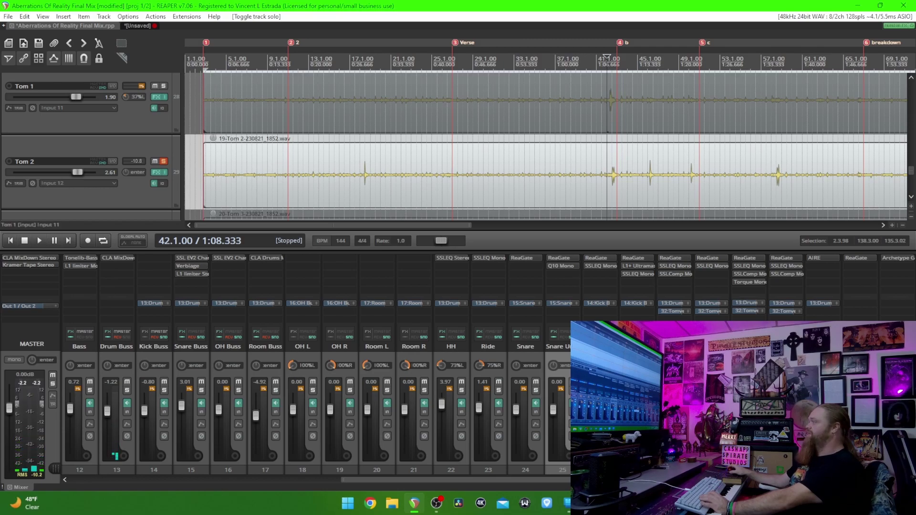
{"action": "left_click", "coordinate": [163, 161]}
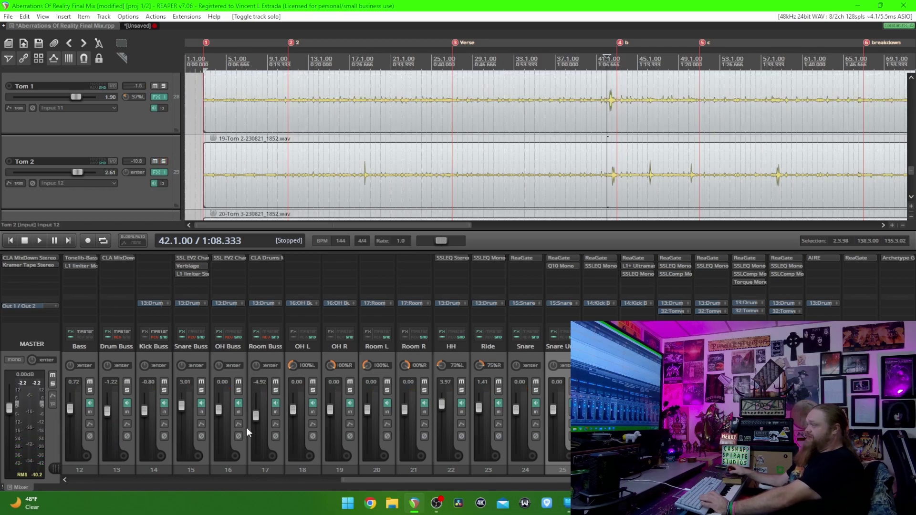
Solo the OH Buss and audition it from measure 42 with the OH L and OH R tracks in view
{"action": "left_click", "coordinate": [239, 392]}
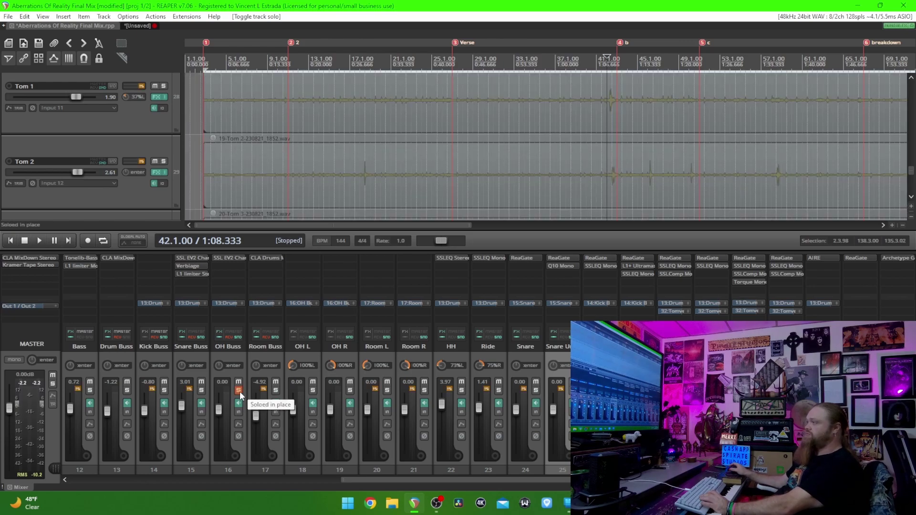
{"action": "key", "text": "space"}
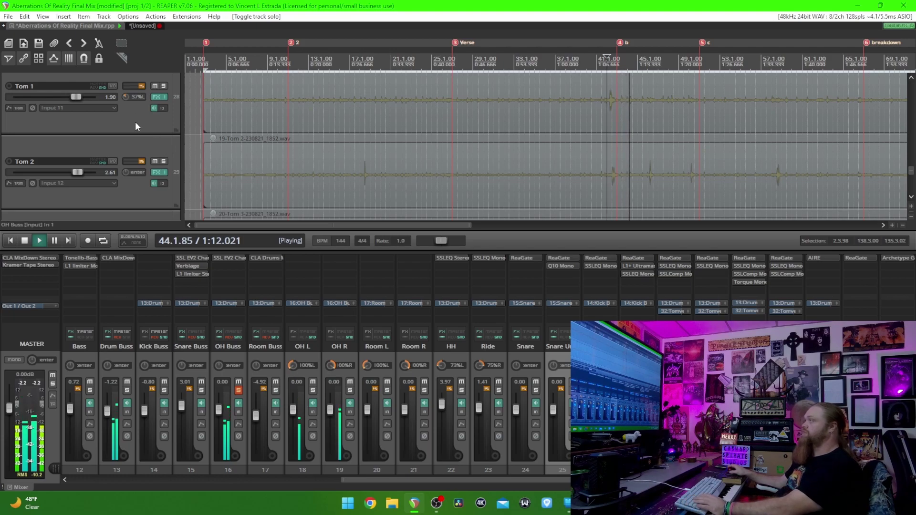
{"action": "scroll", "coordinate": [135, 126], "scroll_direction": "up", "scroll_amount": 8}
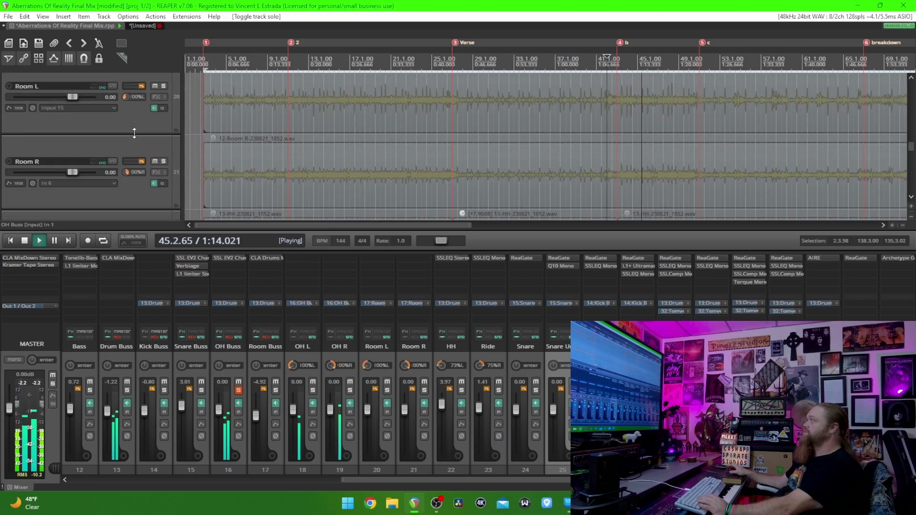
{"action": "scroll", "coordinate": [134, 134], "scroll_direction": "up", "scroll_amount": 4}
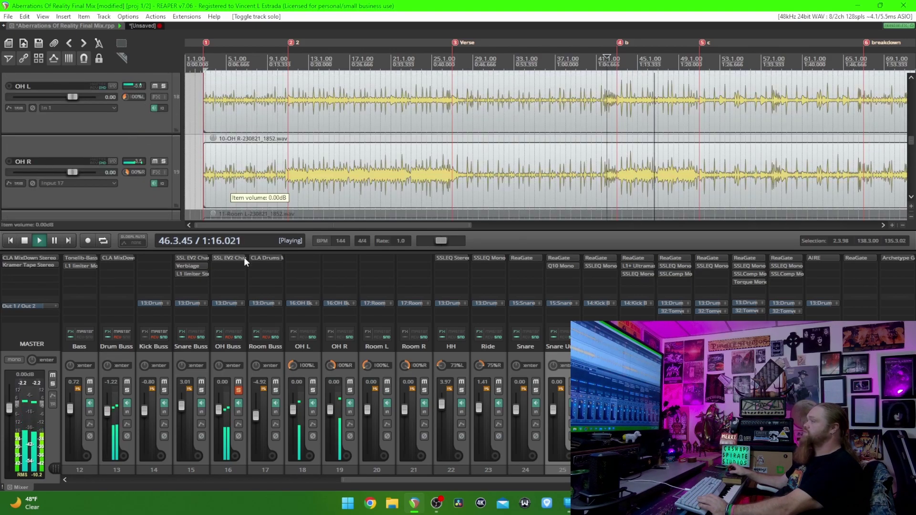
{"action": "key", "text": "space"}
Open the OH Buss's SSL EV2 Channel and compare the overheads with it bypassed and active, leaving it active
{"action": "left_click", "coordinate": [226, 259]}
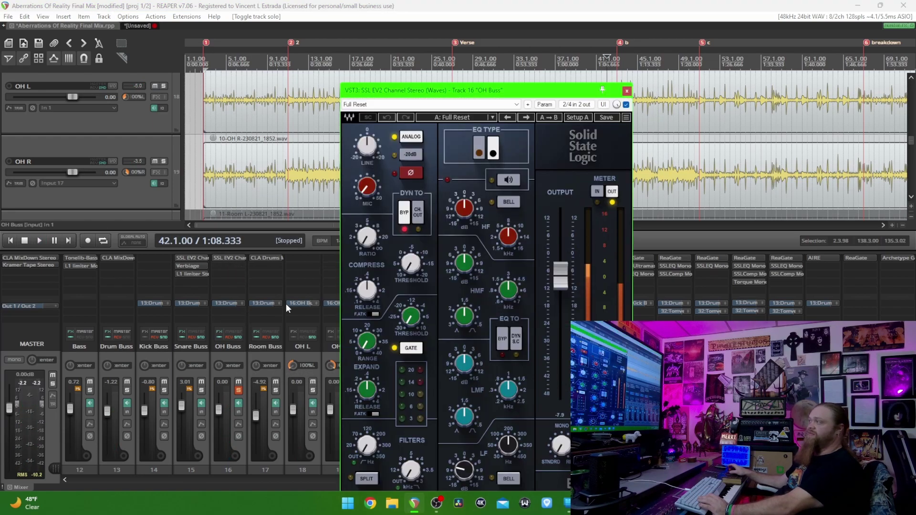
{"action": "left_click_drag", "start_coordinate": [539, 96], "coordinate": [471, 83]}
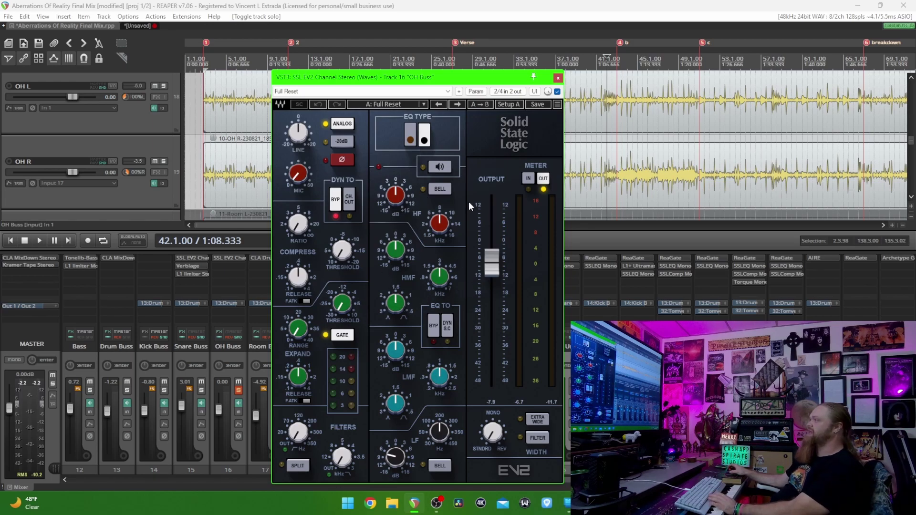
{"action": "key", "text": "space"}
{"action": "left_click", "coordinate": [558, 91]}
{"action": "left_click", "coordinate": [557, 92]}
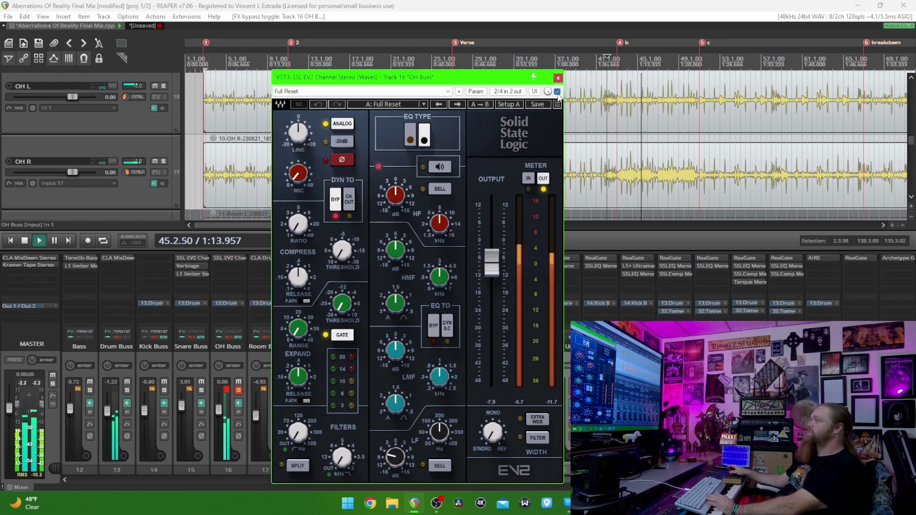
{"action": "key", "text": "space"}
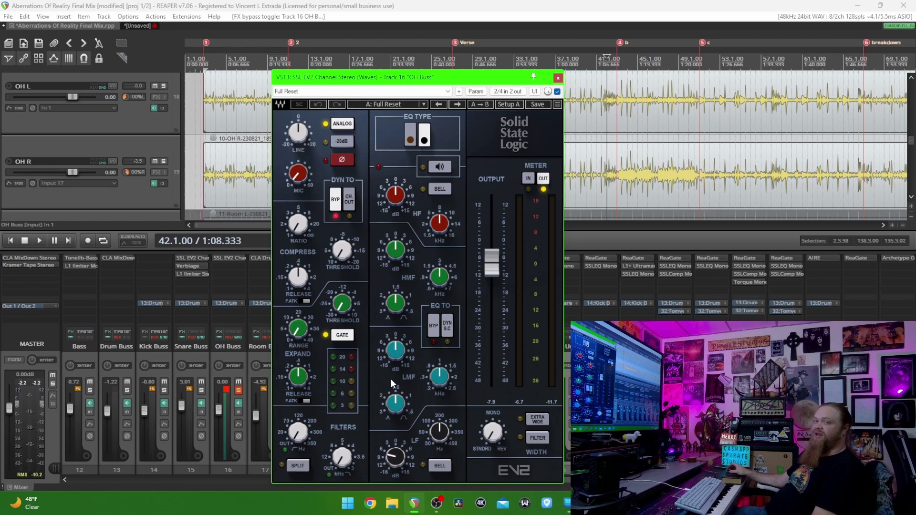
Examine the SSL EV2 Channel's EQ settings on the OH Buss and audition the processed overheads from measure 42
{"action": "left_click_drag", "start_coordinate": [401, 450], "coordinate": [403, 461]}
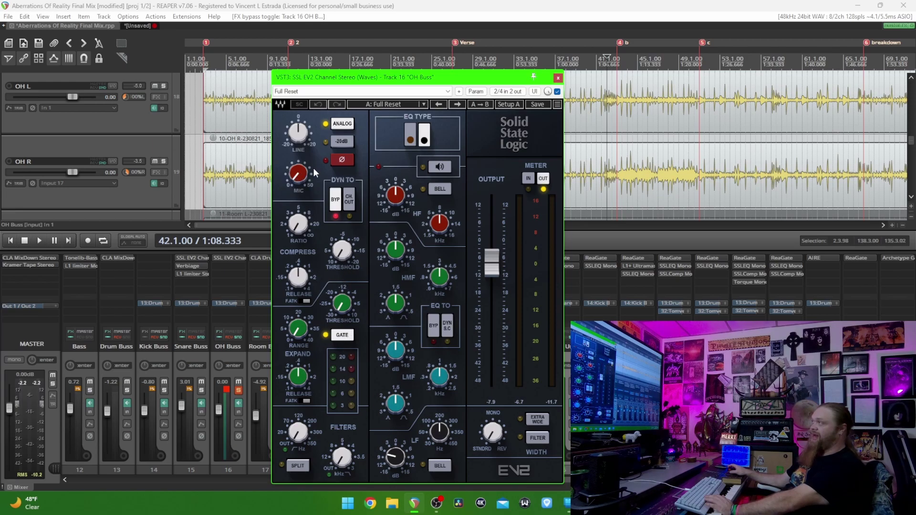
{"action": "key", "text": "space"}
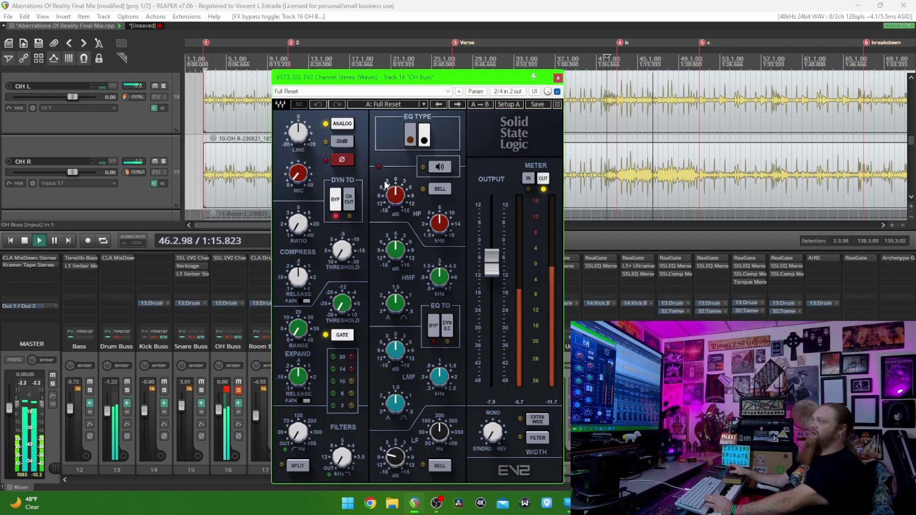
{"action": "key", "text": "space"}
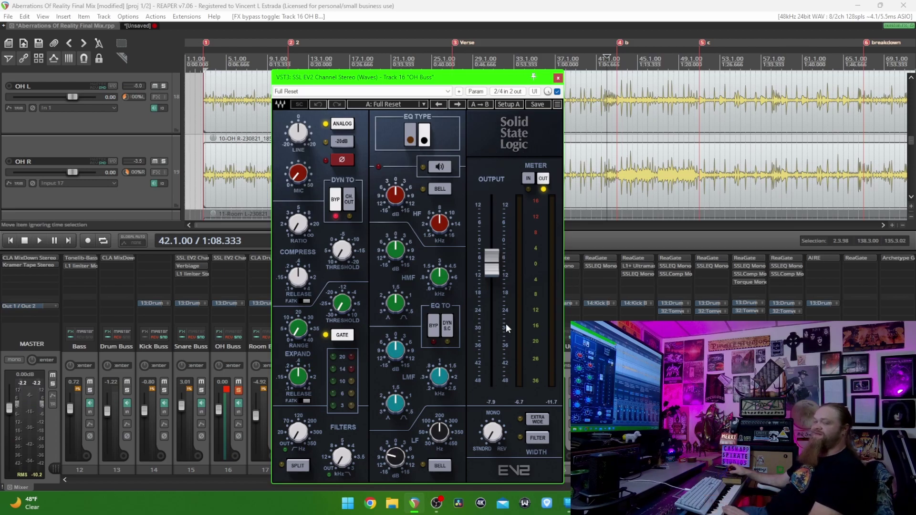
Close the OH Buss's SSL EV2 Channel and move the solo from the OH Buss to the Room Buss
{"action": "left_click", "coordinate": [558, 79]}
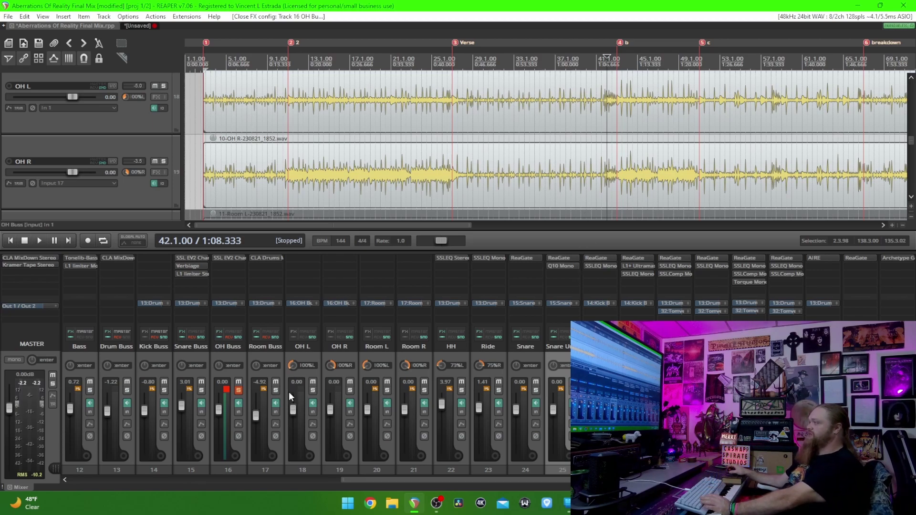
{"action": "left_click", "coordinate": [312, 391]}
{"action": "left_click", "coordinate": [313, 390]}
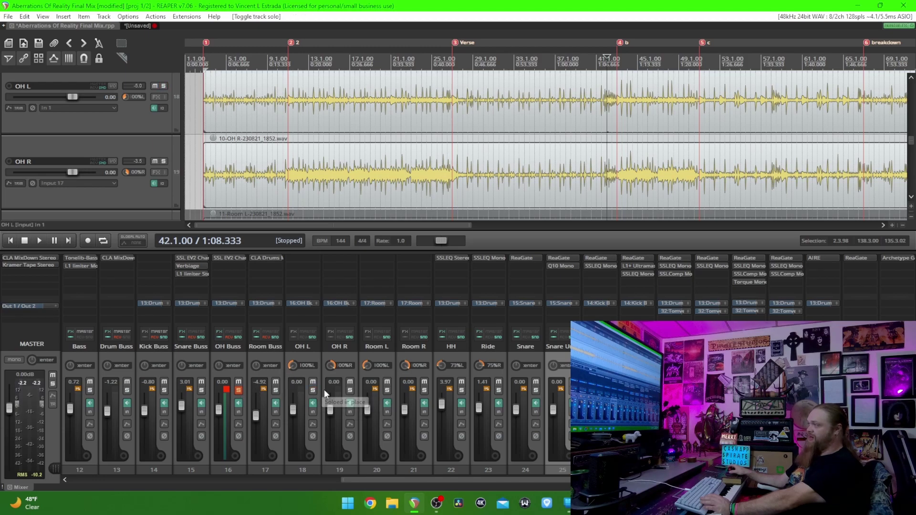
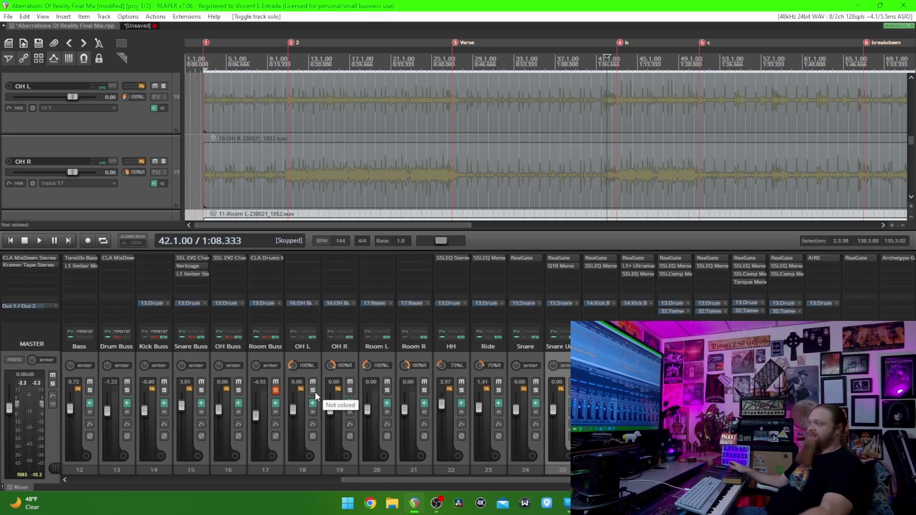
Audition the soloed Room Buss from measure 42 with the Room L and Room R tracks in view
{"action": "key", "text": "space"}
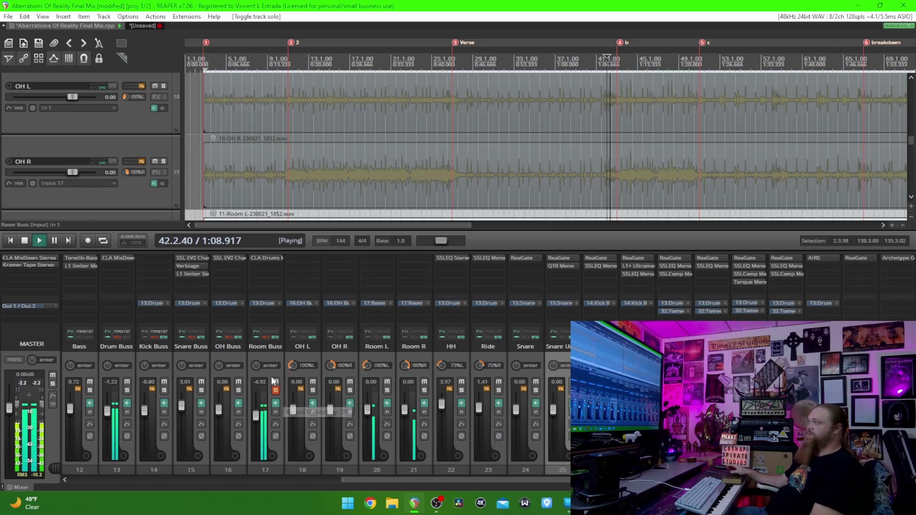
{"action": "scroll", "coordinate": [139, 168], "scroll_direction": "down", "scroll_amount": 3}
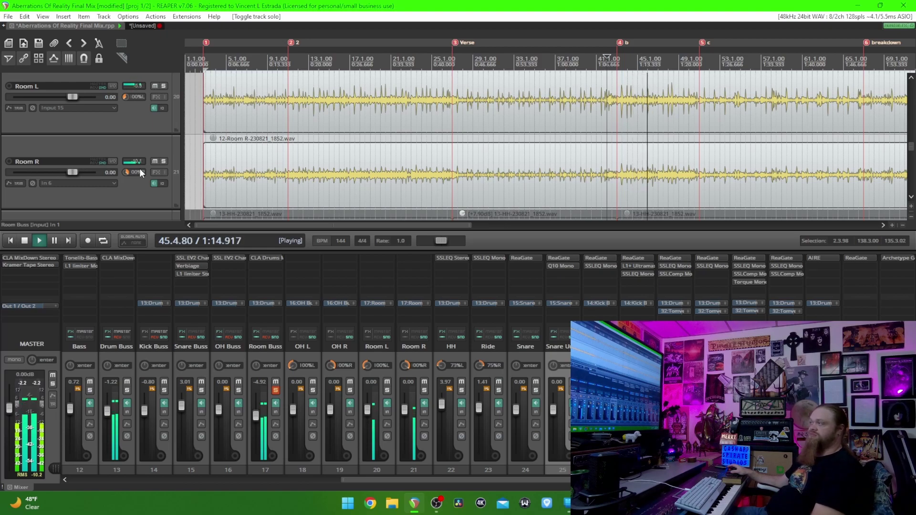
{"action": "key", "text": "space"}
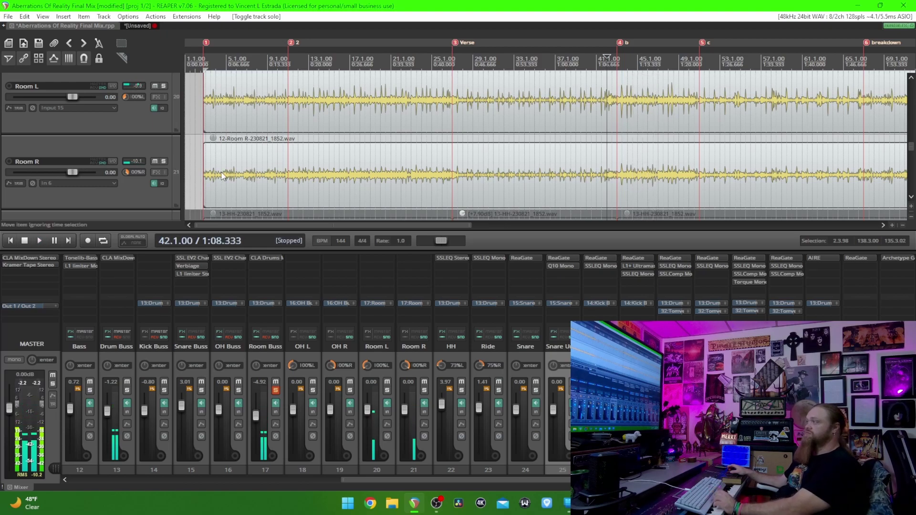
Open the Room Buss's CLA Drums plugin and look up its Room presets, keeping Room - Rock Legend loaded
{"action": "right_click", "coordinate": [257, 258]}
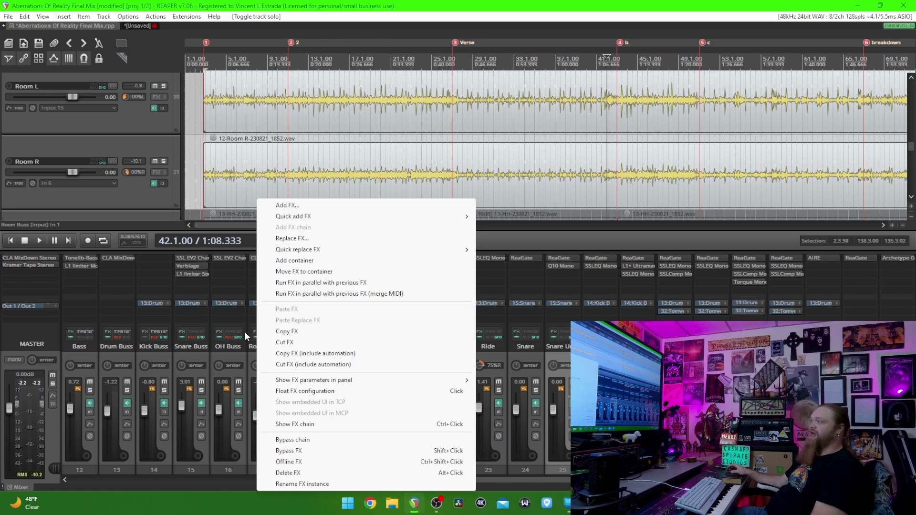
{"action": "left_click", "coordinate": [238, 356]}
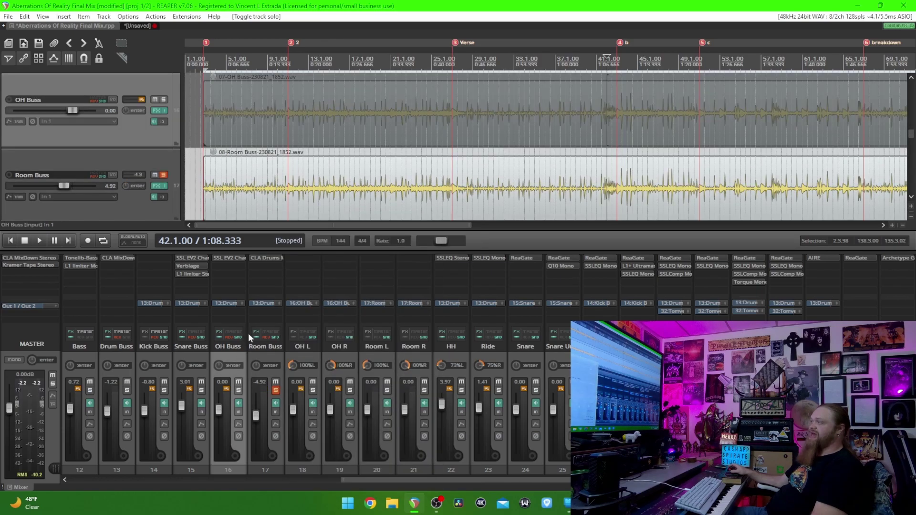
{"action": "left_click", "coordinate": [264, 260]}
{"action": "left_click_drag", "start_coordinate": [366, 144], "coordinate": [403, 140]}
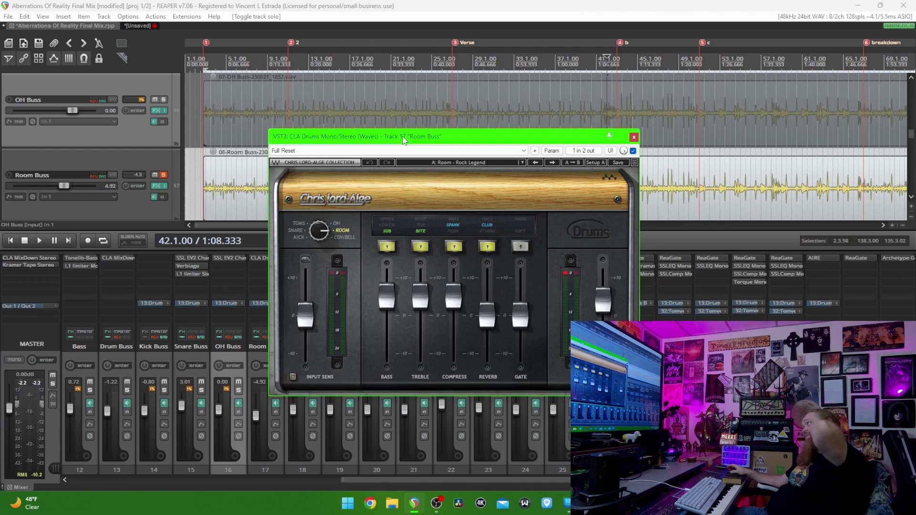
{"action": "left_click_drag", "start_coordinate": [403, 138], "coordinate": [392, 139]}
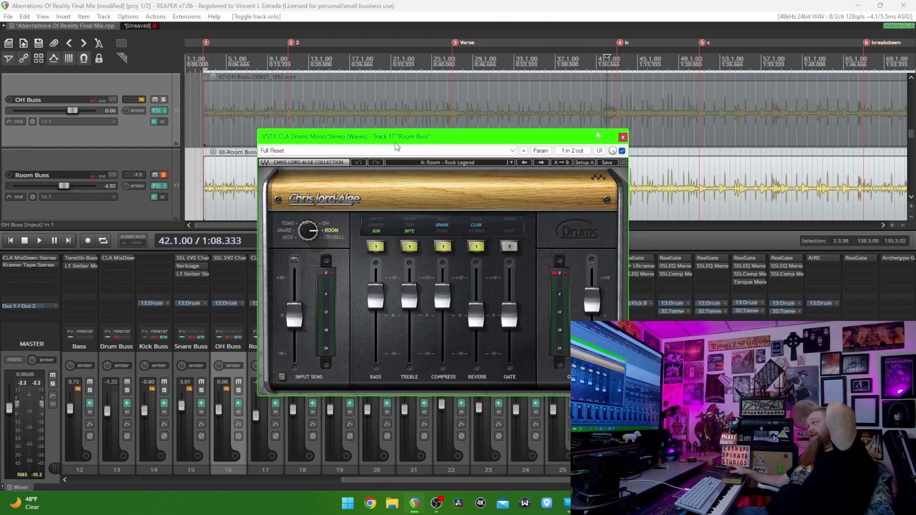
{"action": "left_click", "coordinate": [448, 164]}
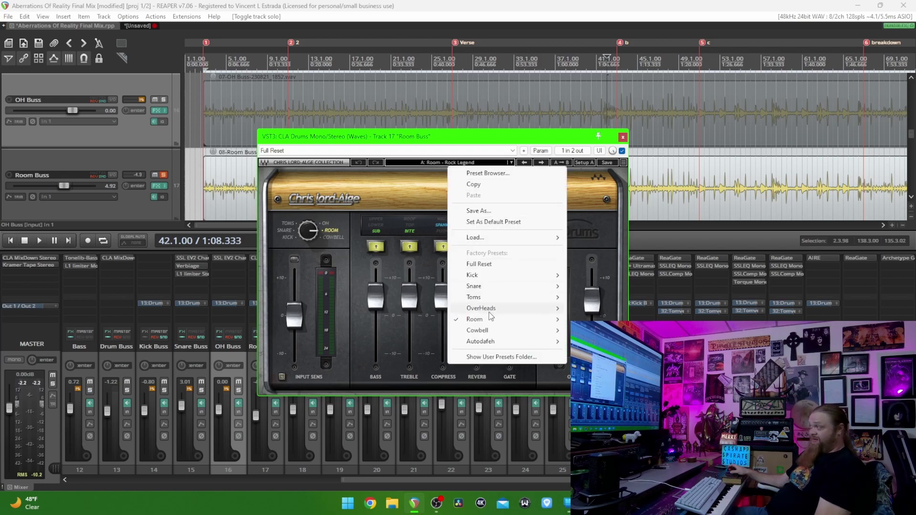
{"action": "mouse_move", "coordinate": [490, 321]}
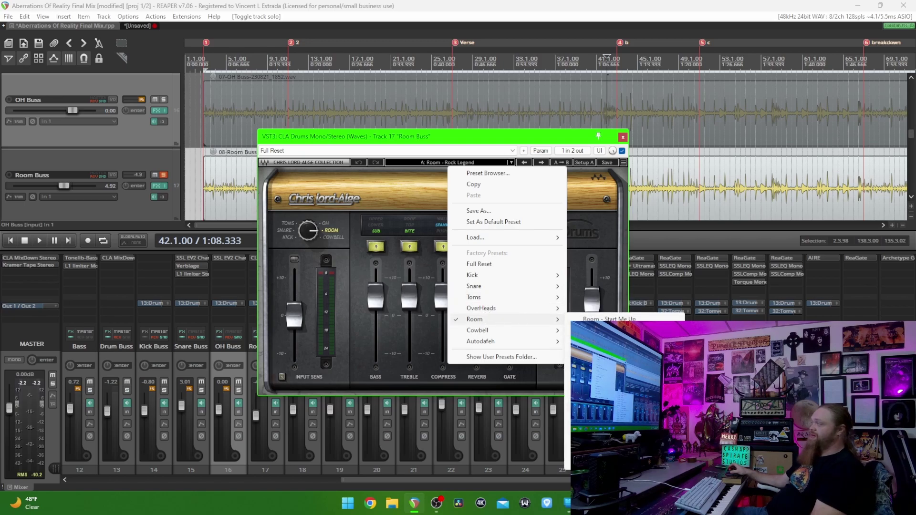
{"action": "left_click", "coordinate": [432, 193]}
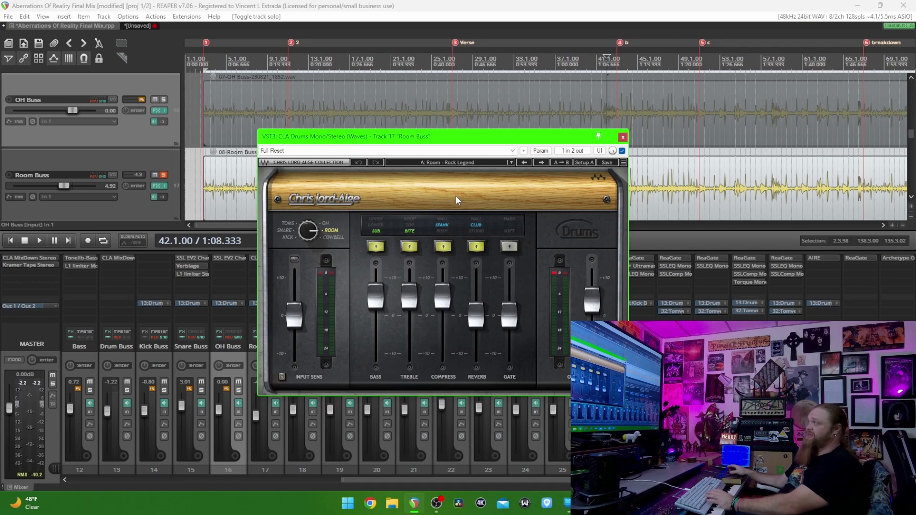
Compare the Room Buss from measure 42 with CLA Drums bypassed and active, and close the plugin with it active
{"action": "left_click", "coordinate": [622, 150]}
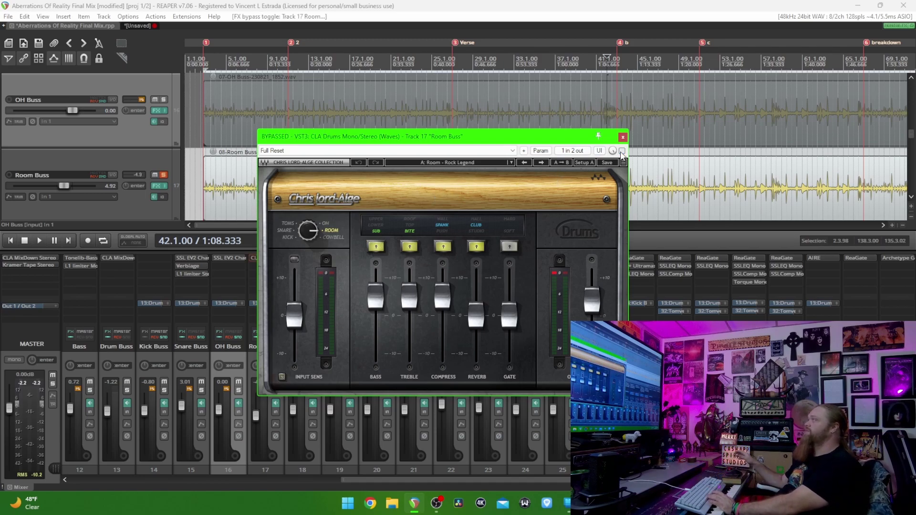
{"action": "key", "text": "space"}
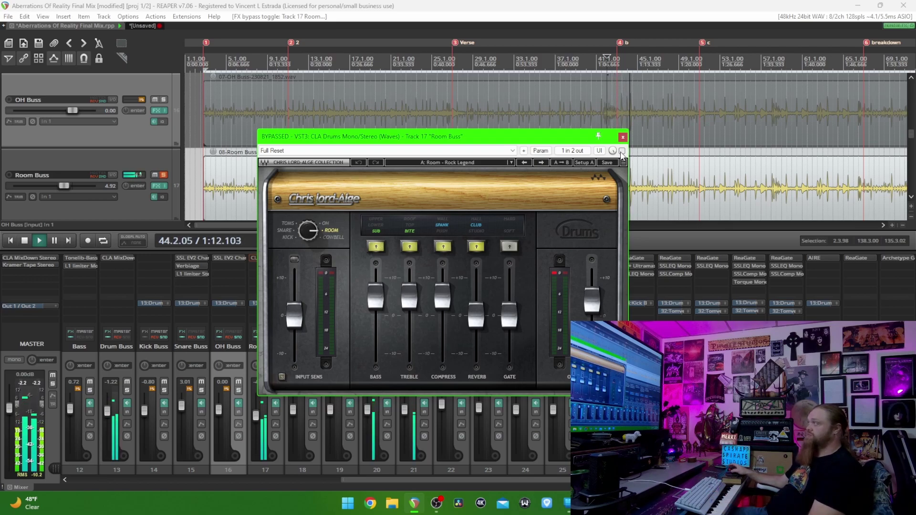
{"action": "left_click", "coordinate": [622, 151]}
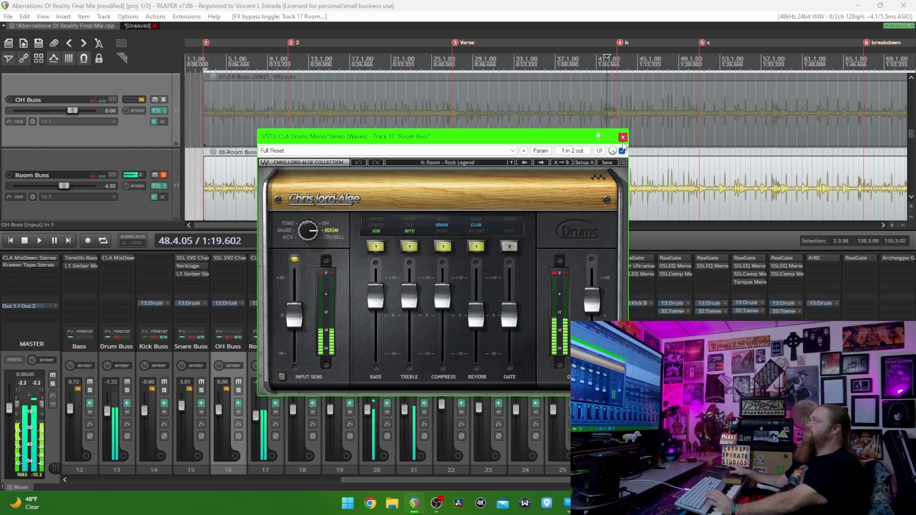
{"action": "key", "text": "space"}
{"action": "left_click", "coordinate": [623, 137]}
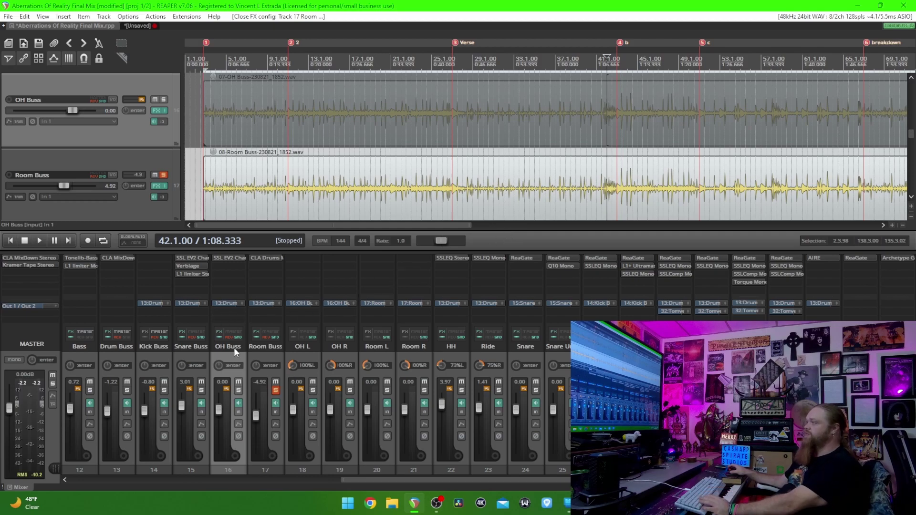
Clear the Room Buss's solo and solo the Drum Buss
{"action": "left_click", "coordinate": [276, 391]}
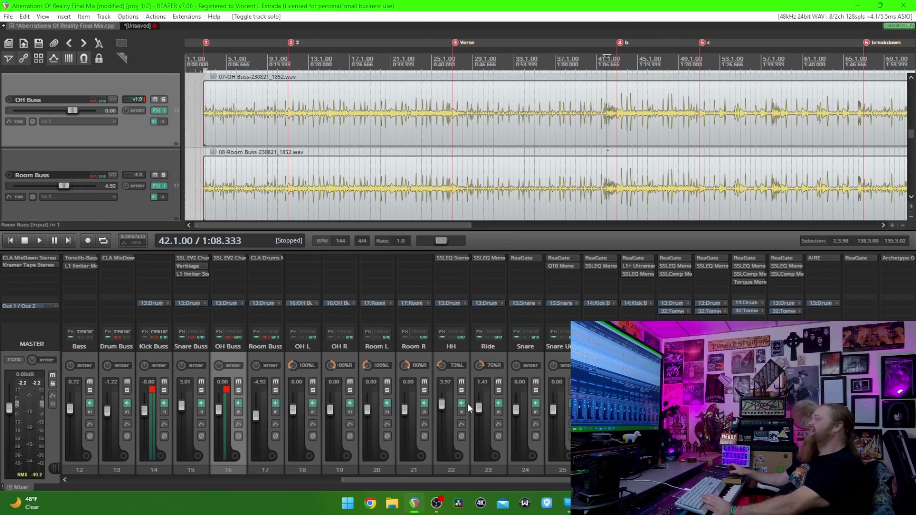
{"action": "scroll", "coordinate": [468, 403], "scroll_direction": "up", "scroll_amount": 1}
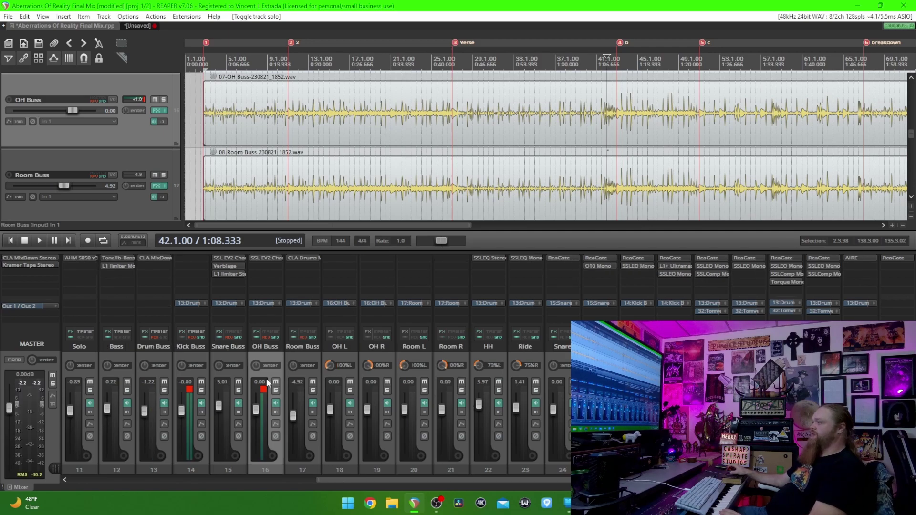
{"action": "left_click", "coordinate": [164, 390]}
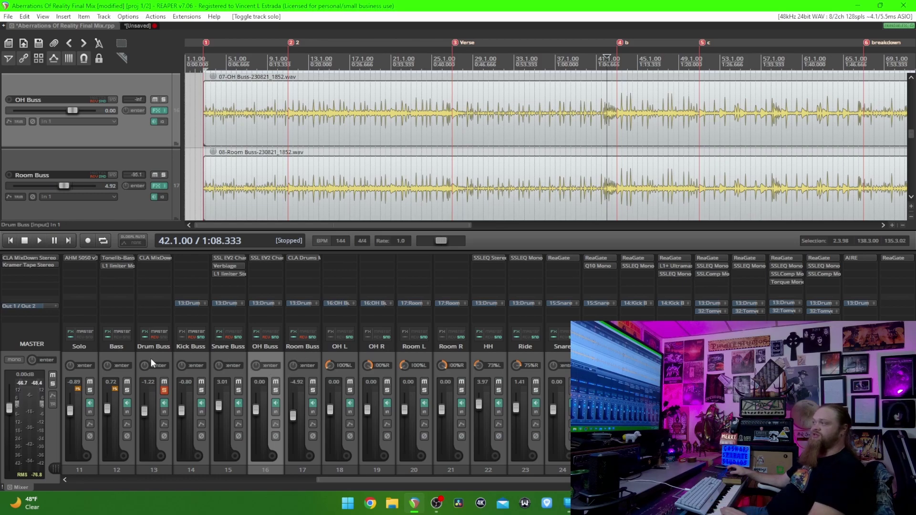
Open the Drum Buss's CLA MixDown plugin and audition the processed drums from measure 42
{"action": "left_click", "coordinate": [157, 256]}
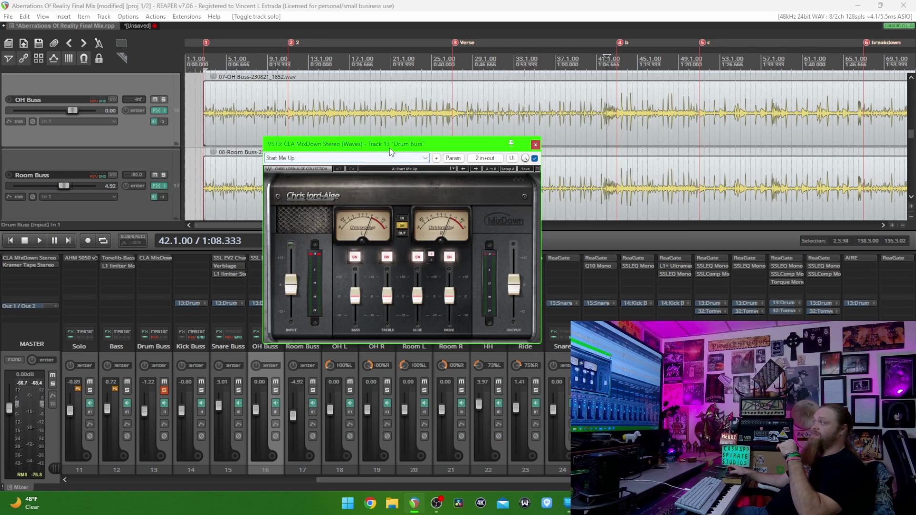
{"action": "left_click_drag", "start_coordinate": [390, 147], "coordinate": [416, 146]}
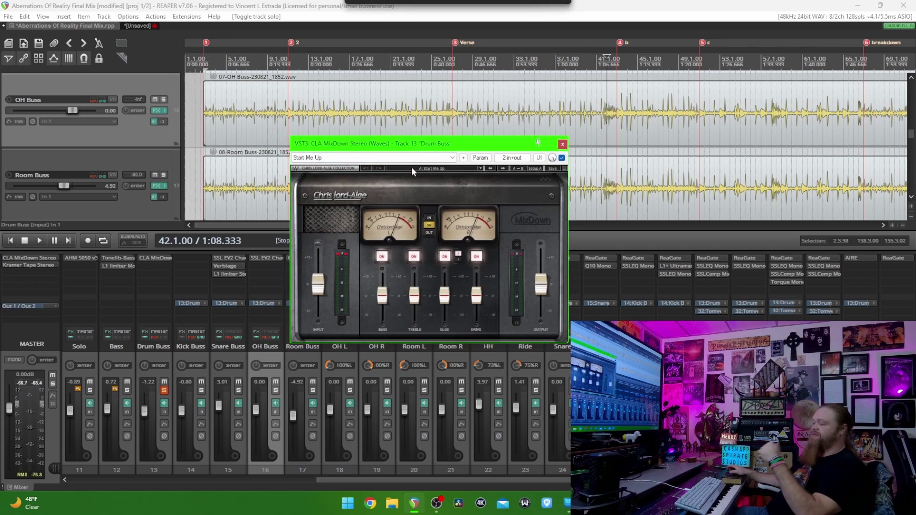
{"action": "left_click", "coordinate": [347, 251]}
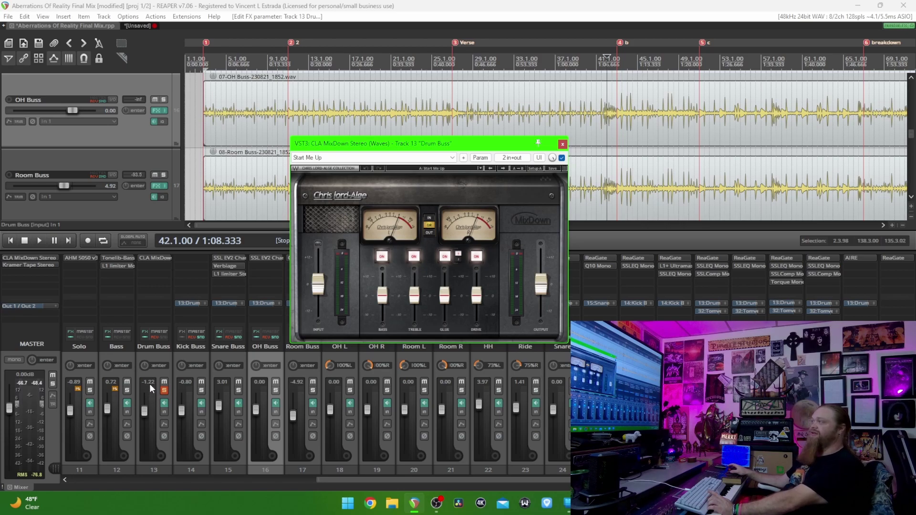
{"action": "key", "text": "space"}
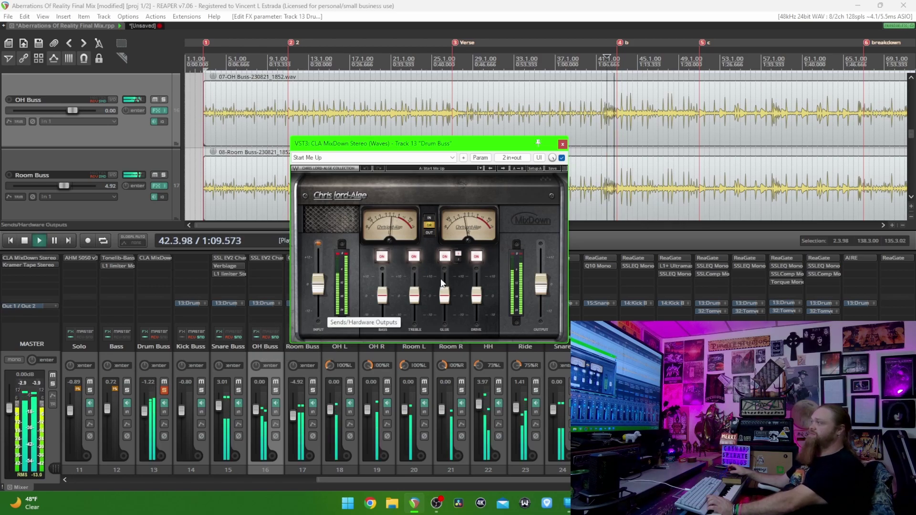
{"action": "key", "text": "space"}
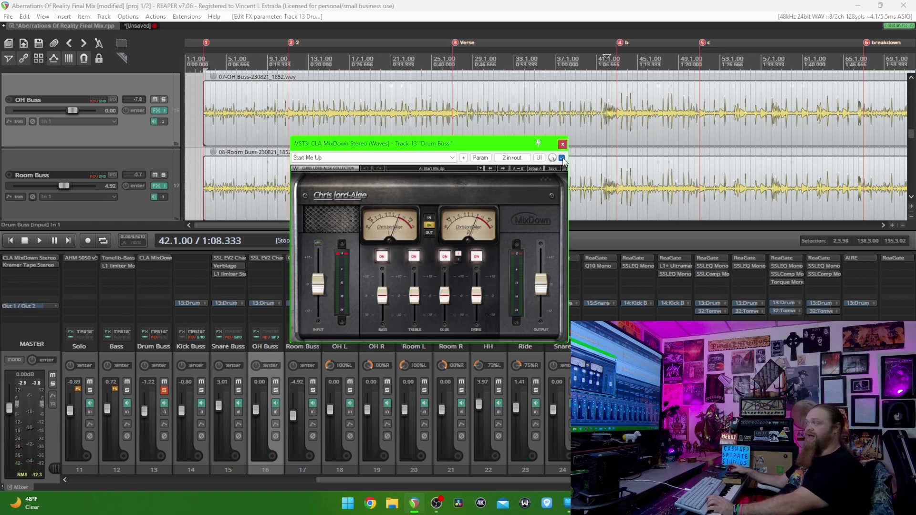
Compare the Drum Buss with CLA MixDown bypassed and active from measure 42, and close the plugin with it active
{"action": "left_click", "coordinate": [562, 158]}
{"action": "key", "text": "space"}
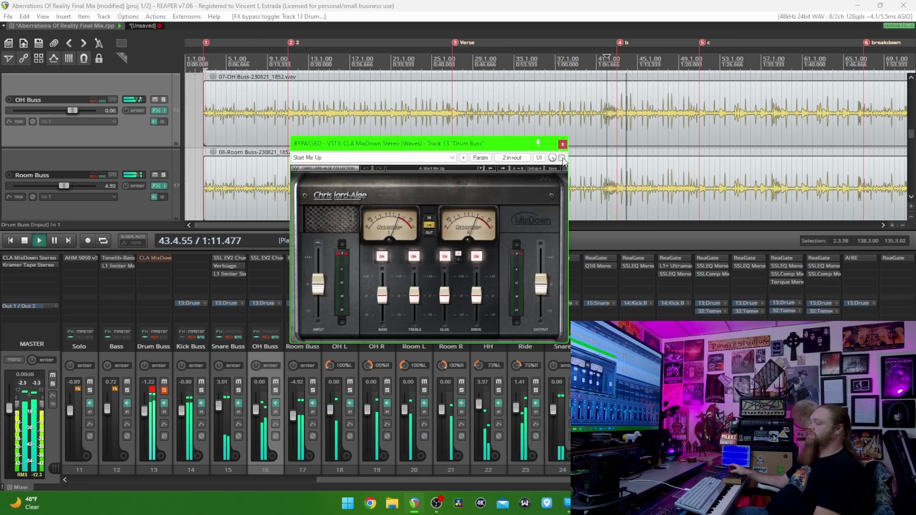
{"action": "left_click", "coordinate": [562, 158]}
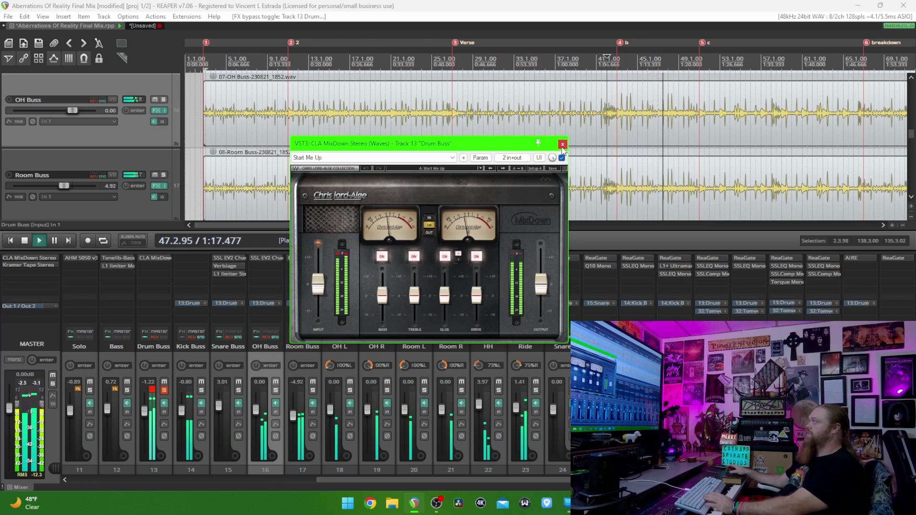
{"action": "left_click", "coordinate": [562, 158]}
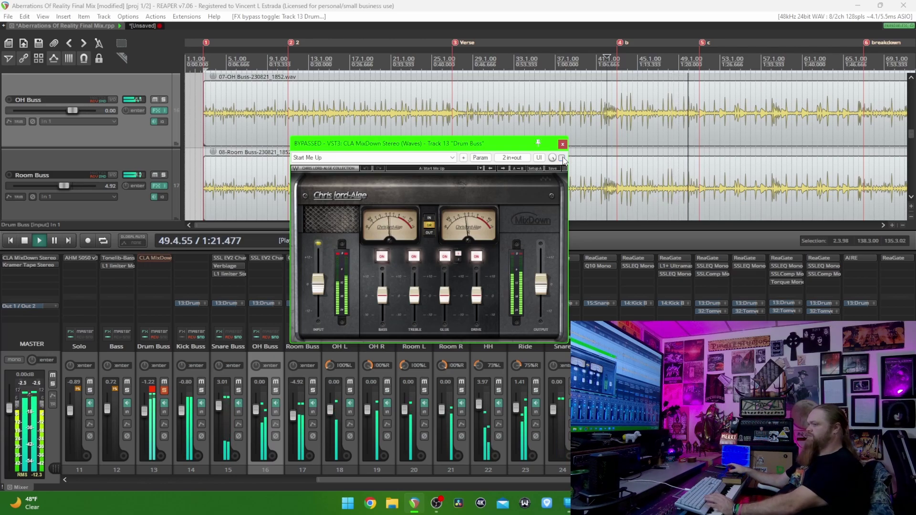
{"action": "key", "text": "space"}
{"action": "left_click", "coordinate": [562, 158]}
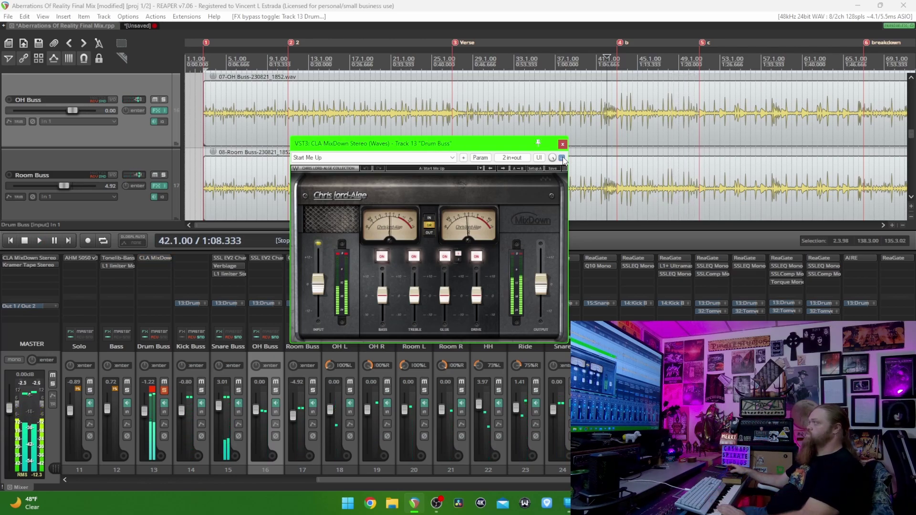
{"action": "left_click", "coordinate": [562, 144]}
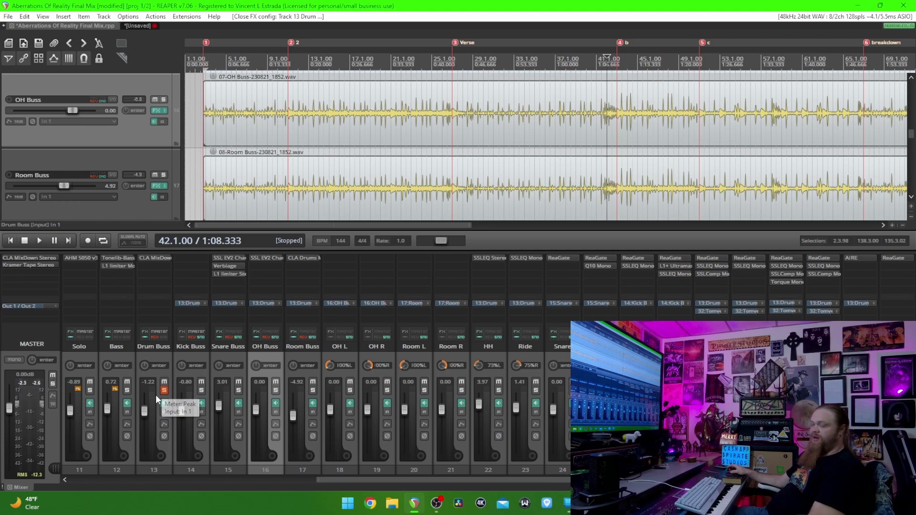
Audition the complete drum mix from measure 42 and clear the Drum Buss's solo
{"action": "key", "text": "space"}
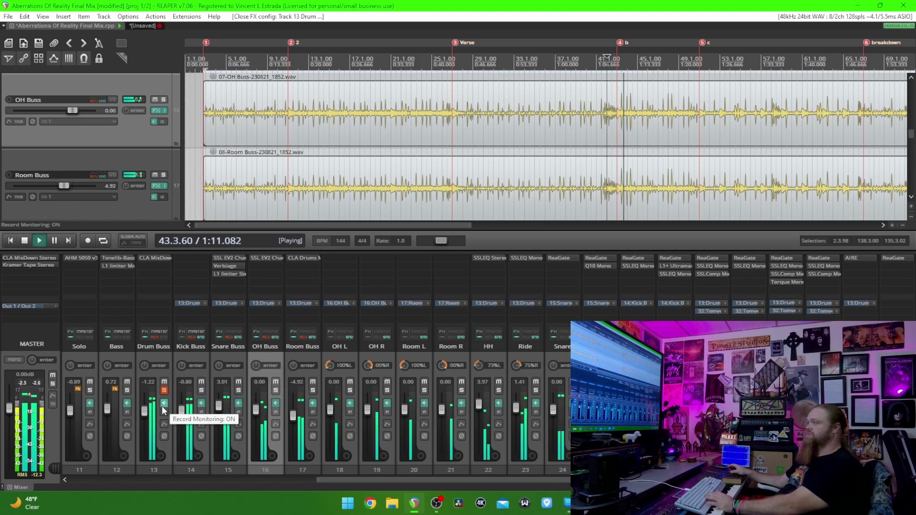
{"action": "key", "text": "space"}
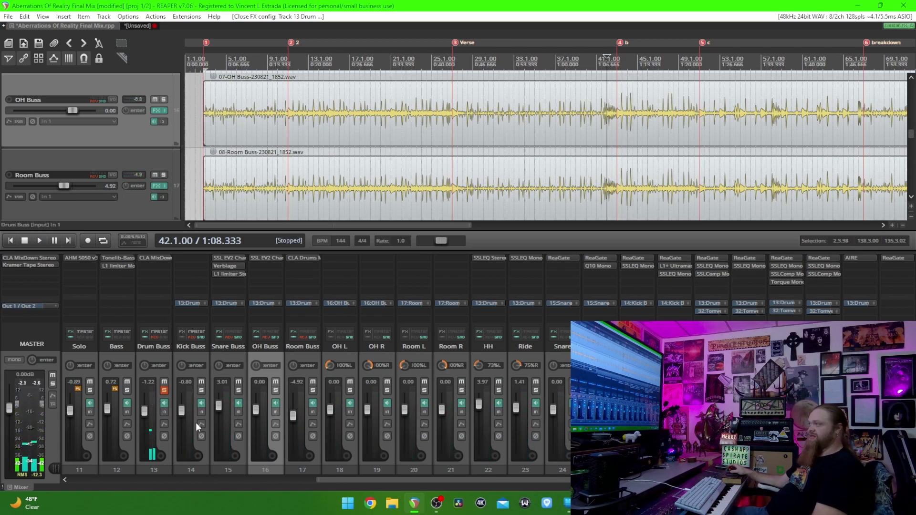
{"action": "scroll", "coordinate": [196, 422], "scroll_direction": "up", "scroll_amount": 4}
{"action": "scroll", "coordinate": [196, 422], "scroll_direction": "up", "scroll_amount": 6}
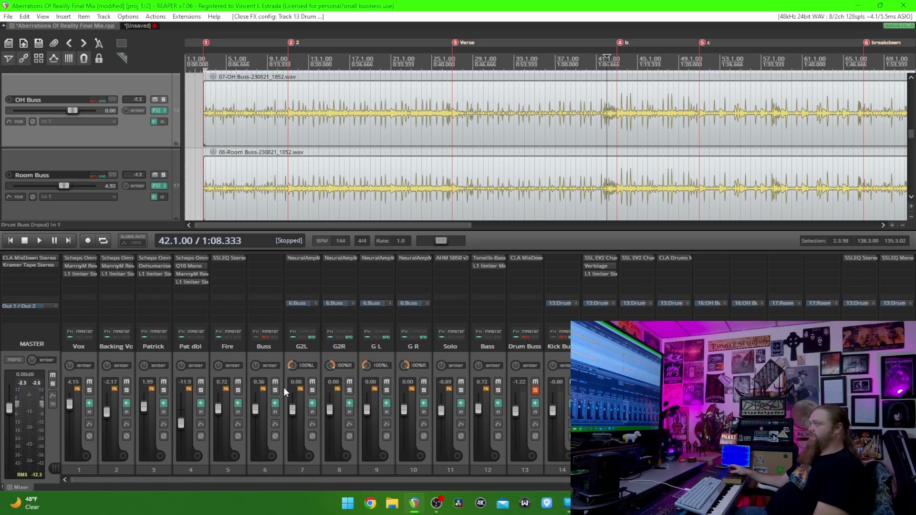
{"action": "left_click", "coordinate": [536, 391]}
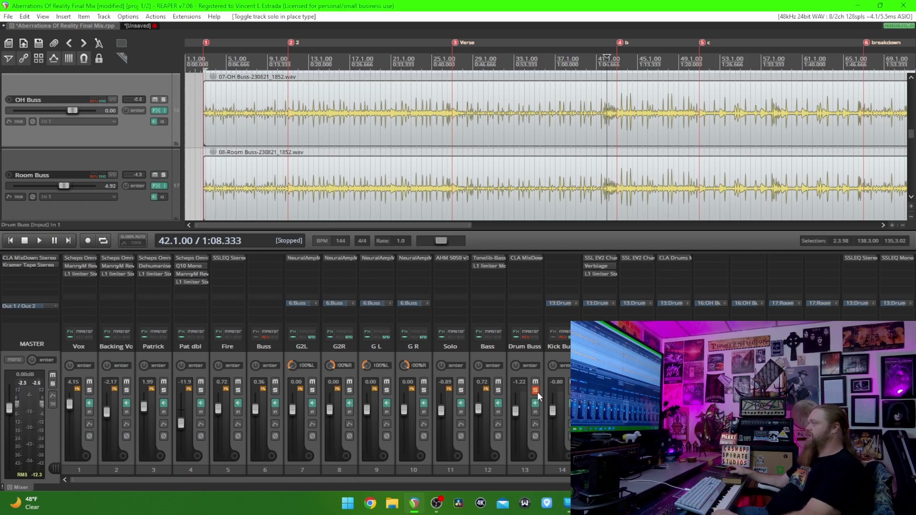
{"action": "left_click", "coordinate": [536, 391]}
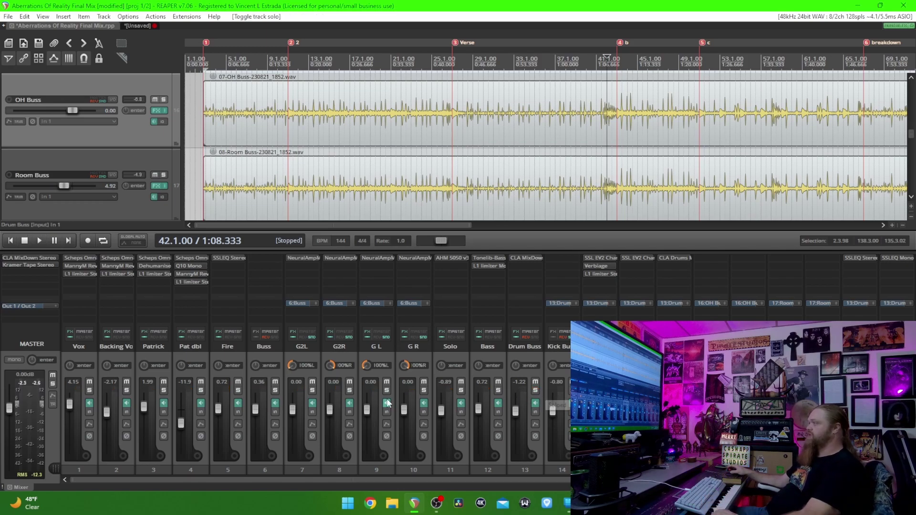
Solo the guitar Buss and open the NeuralAmpModeler plugin on the G2L track
{"action": "left_click", "coordinate": [275, 390]}
{"action": "scroll", "coordinate": [102, 151], "scroll_direction": "up", "scroll_amount": 3}
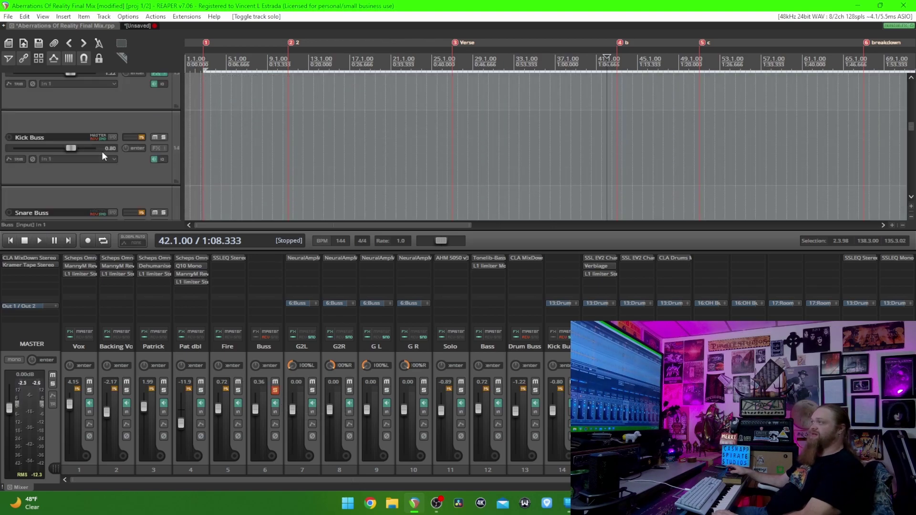
{"action": "scroll", "coordinate": [101, 151], "scroll_direction": "up", "scroll_amount": 8}
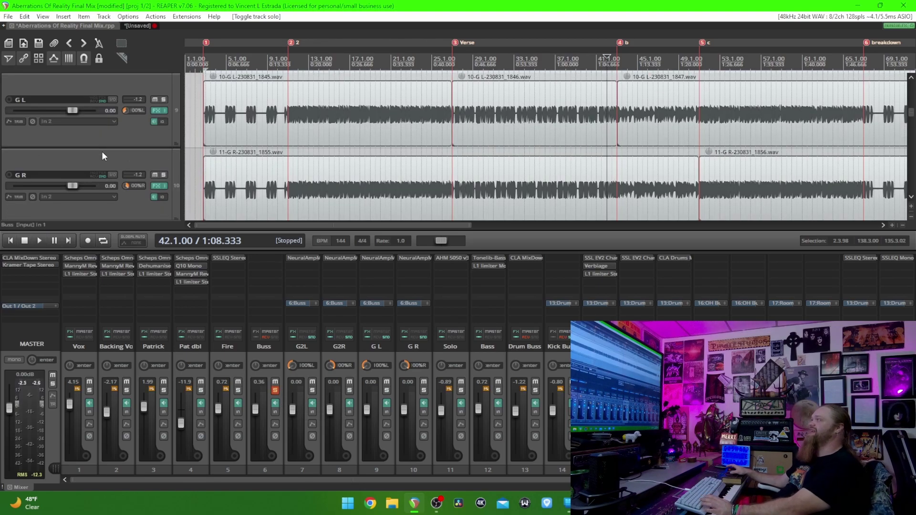
{"action": "scroll", "coordinate": [102, 151], "scroll_direction": "up", "scroll_amount": 1}
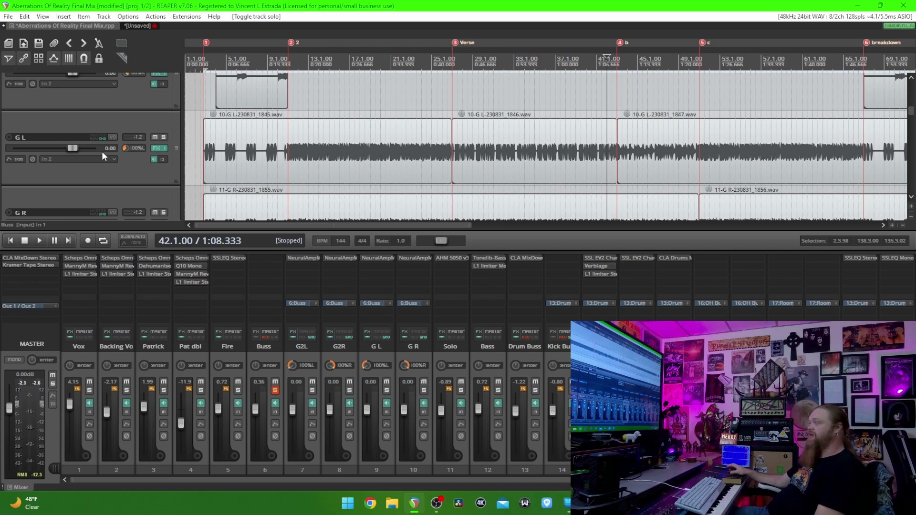
{"action": "left_click", "coordinate": [300, 258]}
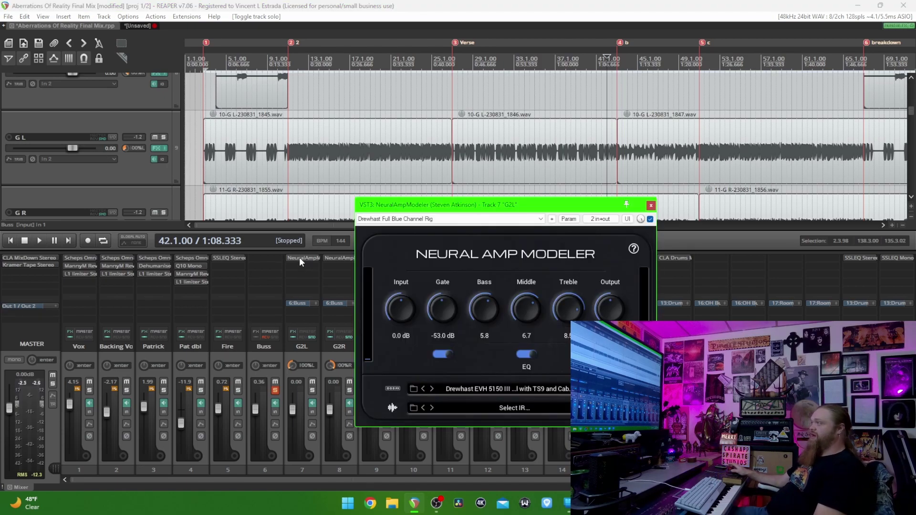
{"action": "left_click_drag", "start_coordinate": [443, 212], "coordinate": [374, 147]}
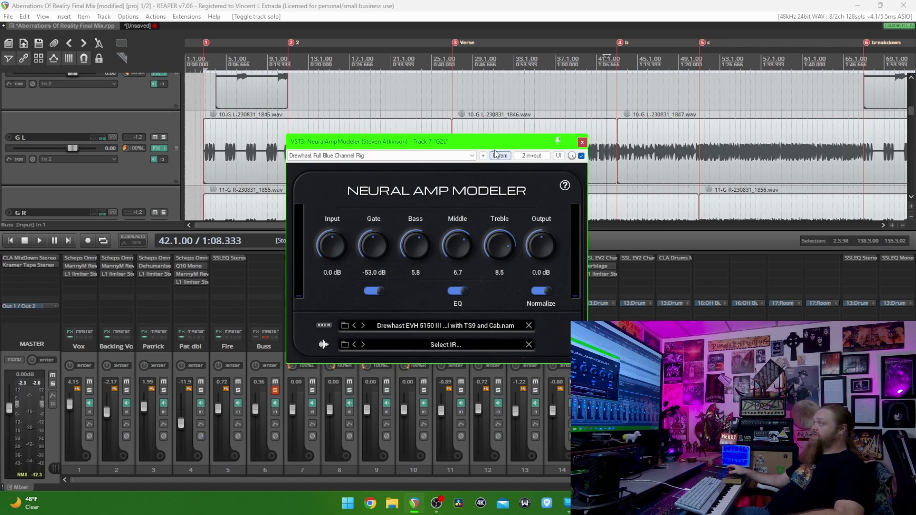
{"action": "left_click_drag", "start_coordinate": [494, 142], "coordinate": [527, 149]}
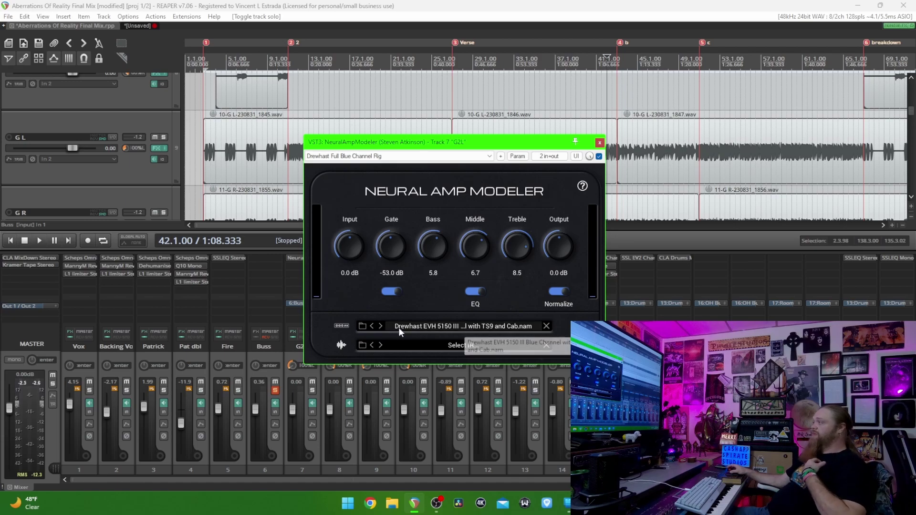
Browse the My Faves amp models to the EVH 5150III Stealth Blue Channel with TS9 folder, and close the browser without loading anything
{"action": "left_click", "coordinate": [361, 326]}
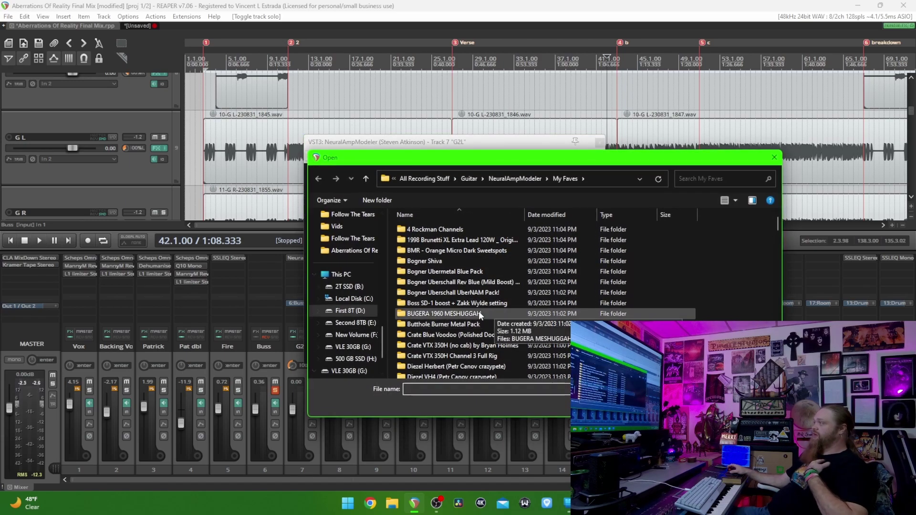
{"action": "scroll", "coordinate": [457, 312], "scroll_direction": "down", "scroll_amount": 5}
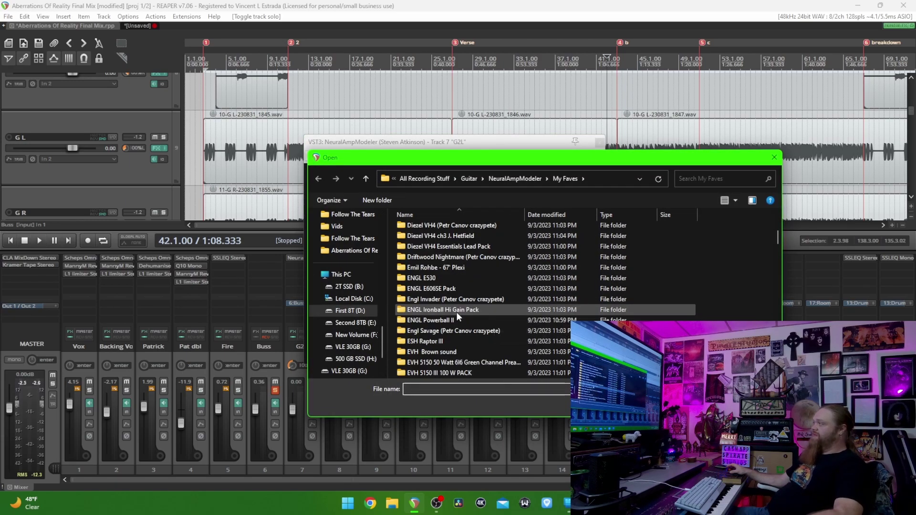
{"action": "scroll", "coordinate": [457, 312], "scroll_direction": "down", "scroll_amount": 3}
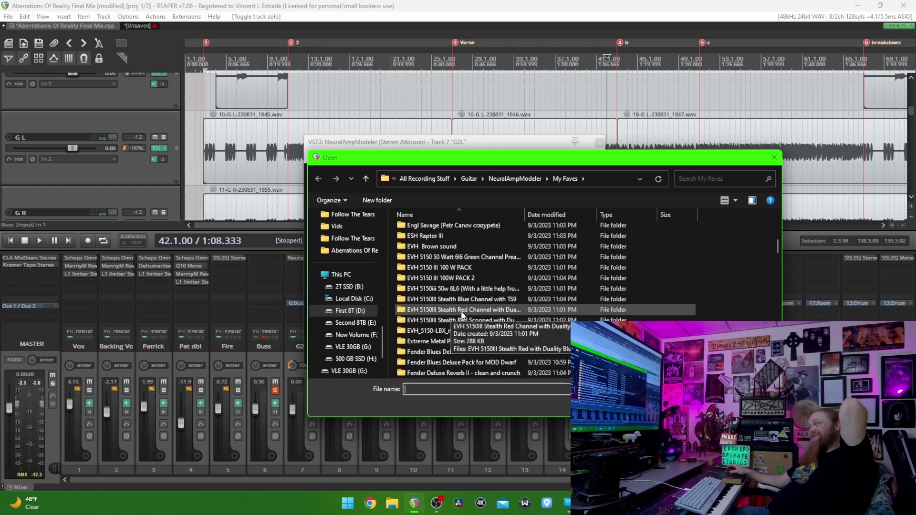
{"action": "double_click", "coordinate": [473, 299]}
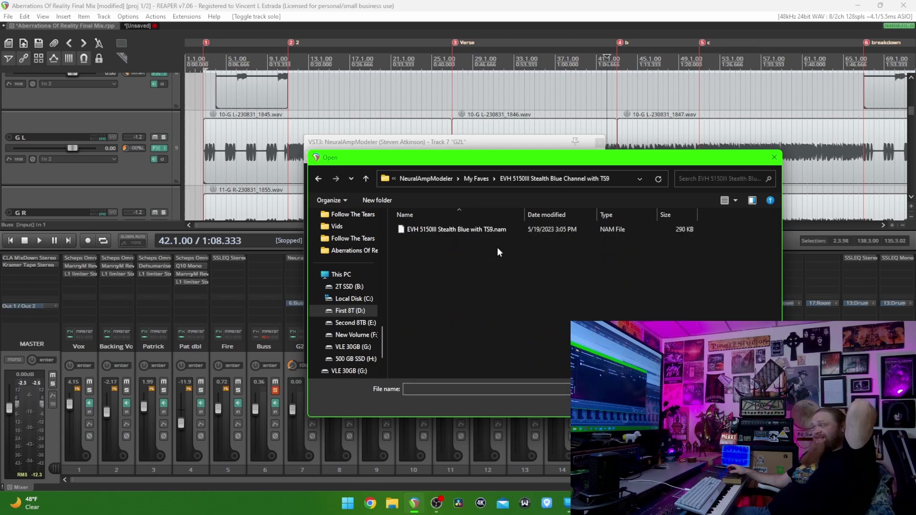
{"action": "left_click", "coordinate": [775, 158]}
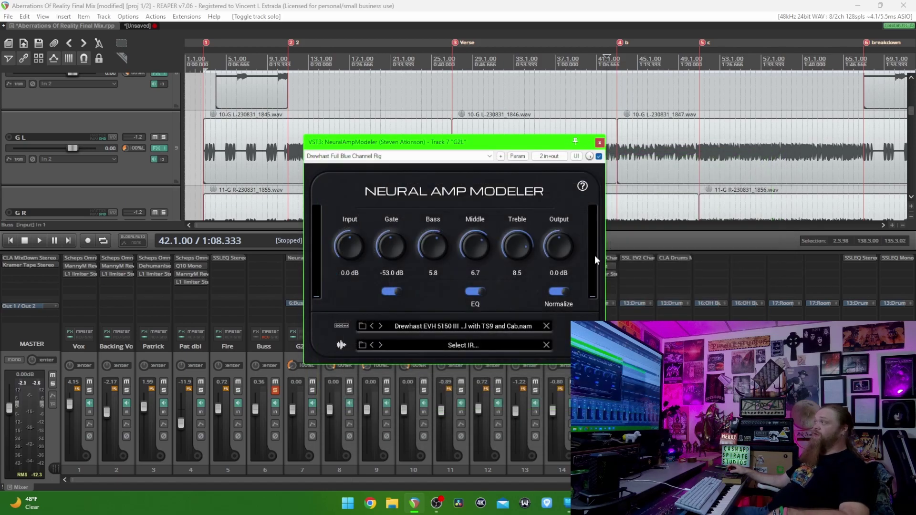
Audition the soloed guitar Buss briefly from measure 42 with G2L's NeuralAmpModeler open
{"action": "left_click_drag", "start_coordinate": [448, 146], "coordinate": [474, 152]}
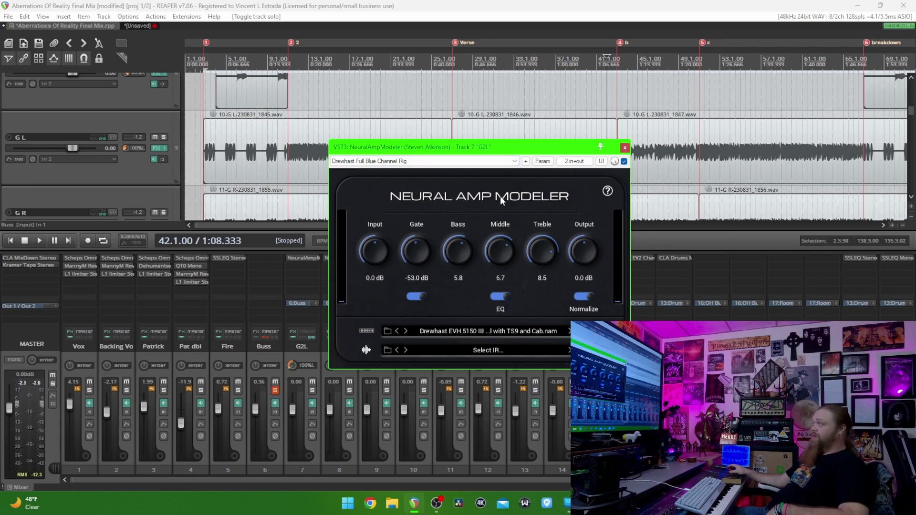
{"action": "left_click_drag", "start_coordinate": [491, 149], "coordinate": [464, 151]}
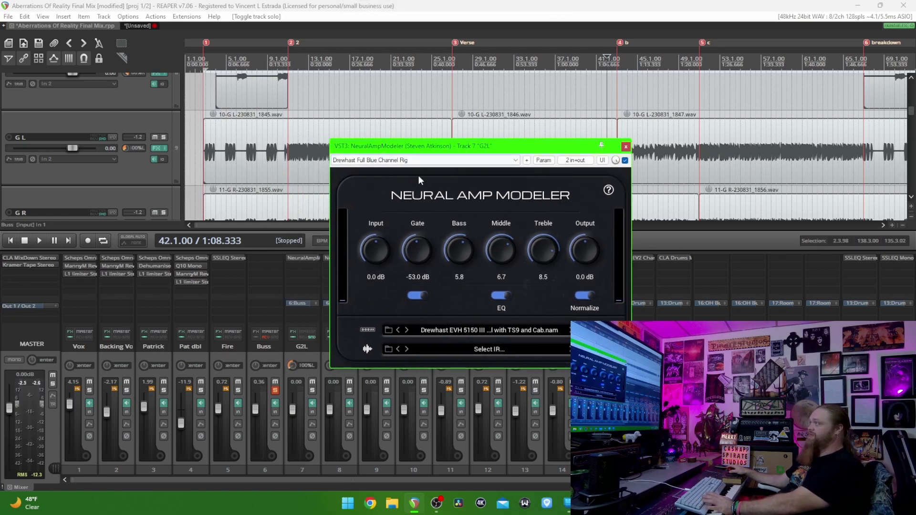
{"action": "key", "text": "space"}
{"action": "scroll", "coordinate": [120, 151], "scroll_direction": "up", "scroll_amount": 2}
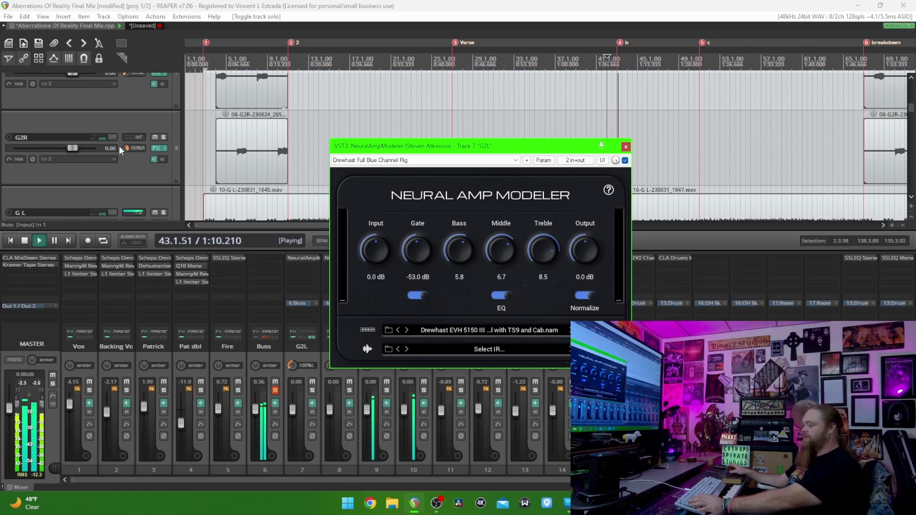
{"action": "key", "text": "space"}
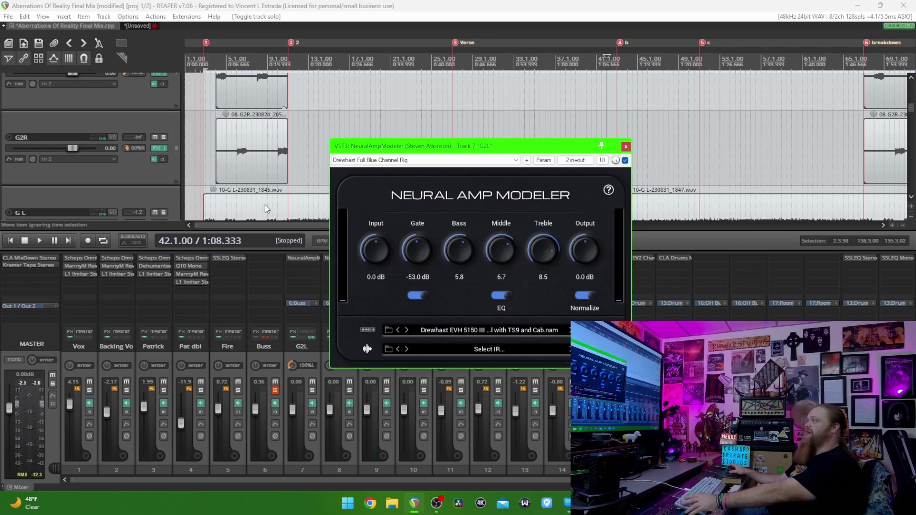
Move the playback start to the beginning of the song at 2.3.98 and audition the soloed guitars
{"action": "left_click_drag", "start_coordinate": [500, 152], "coordinate": [592, 158]}
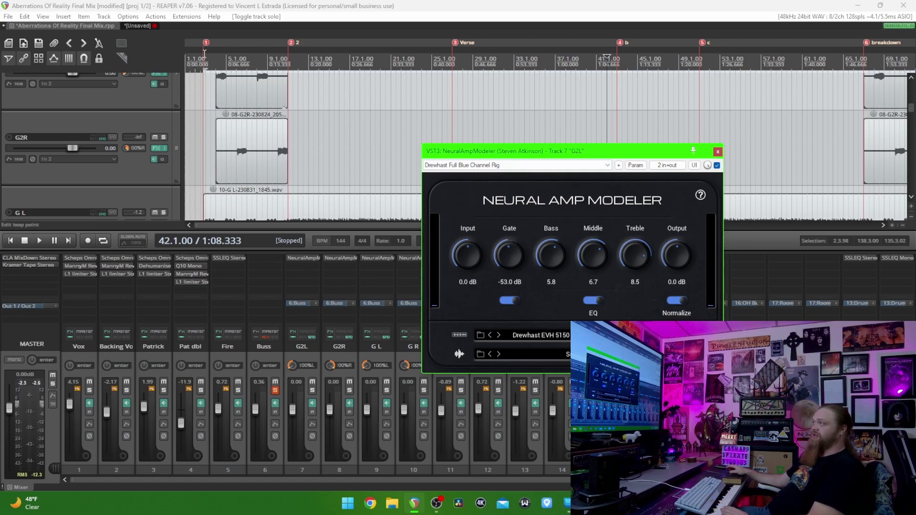
{"action": "left_click", "coordinate": [234, 83]}
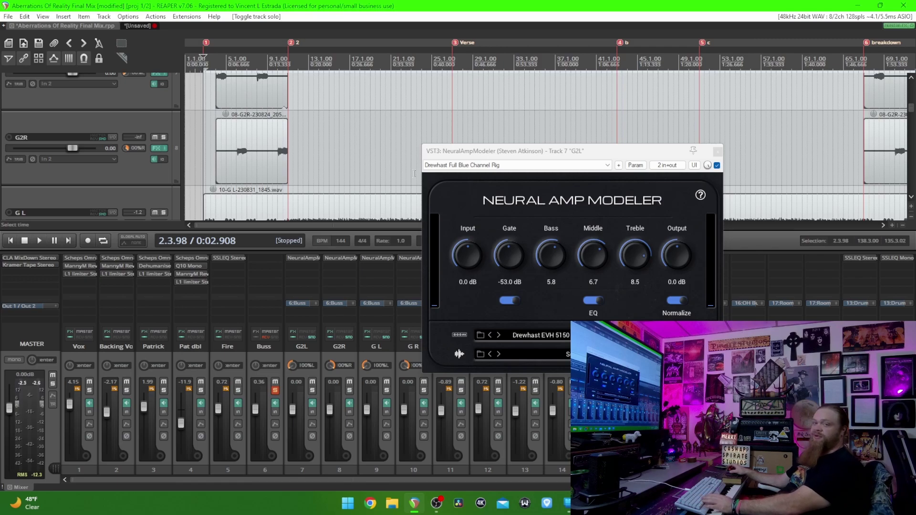
{"action": "key", "text": "space"}
{"action": "left_click_drag", "start_coordinate": [616, 158], "coordinate": [499, 156]}
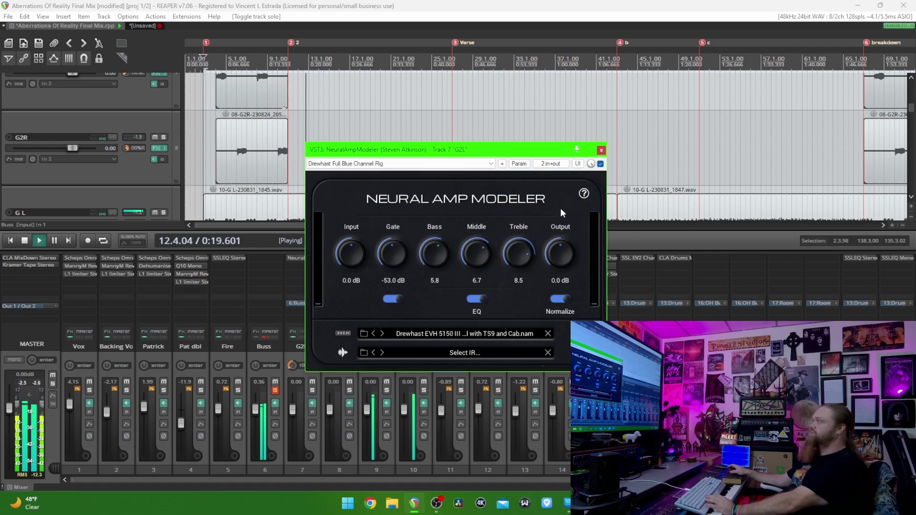
{"action": "left_click_drag", "start_coordinate": [560, 153], "coordinate": [619, 145]}
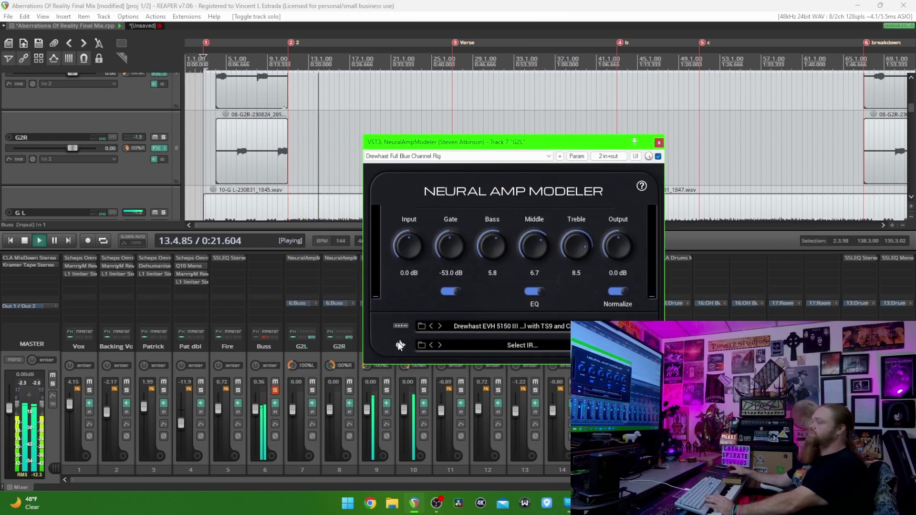
Solo the G2L, G L and G R guitars one at a time during playback, clear the last one's solo, and stop playback
{"action": "left_click", "coordinate": [313, 391]}
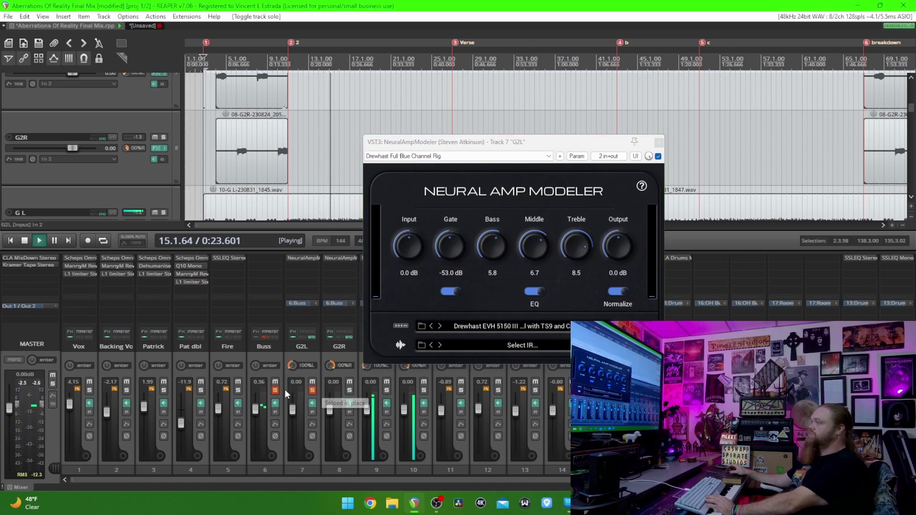
{"action": "left_click", "coordinate": [387, 391]}
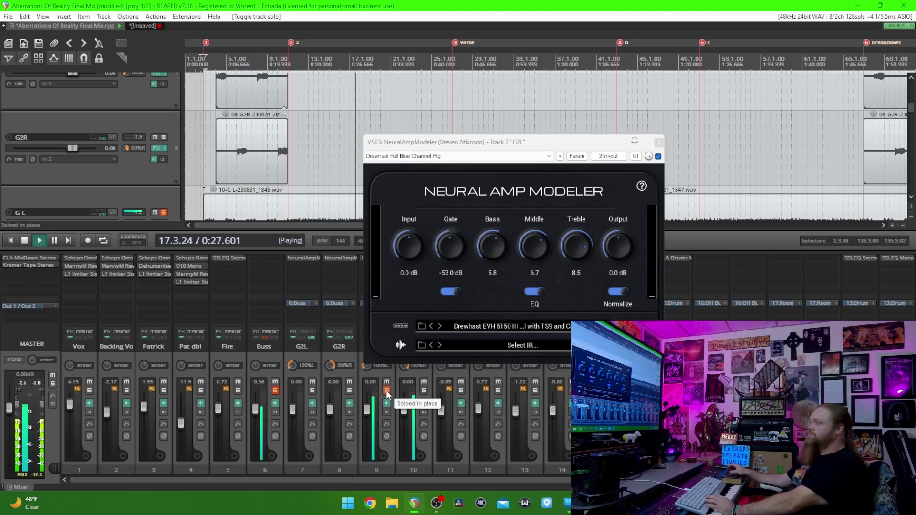
{"action": "left_click", "coordinate": [422, 391]}
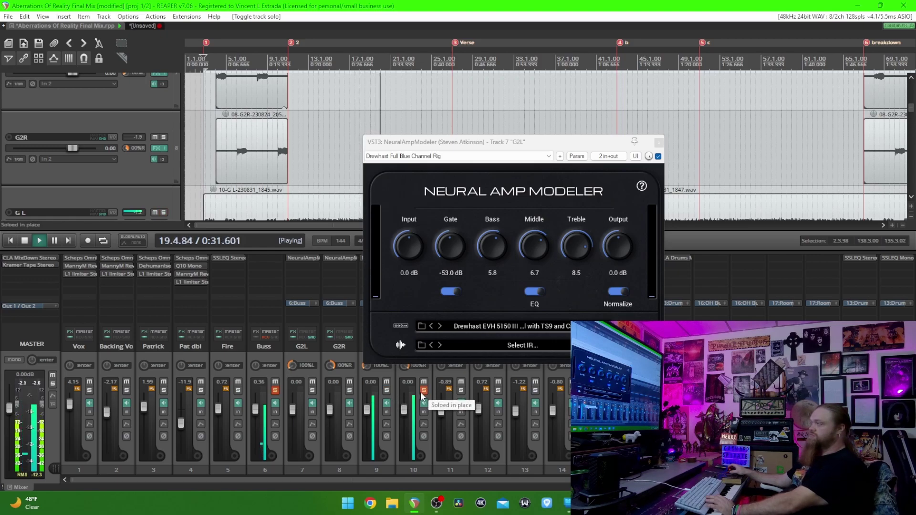
{"action": "left_click", "coordinate": [424, 391]}
{"action": "key", "text": "space"}
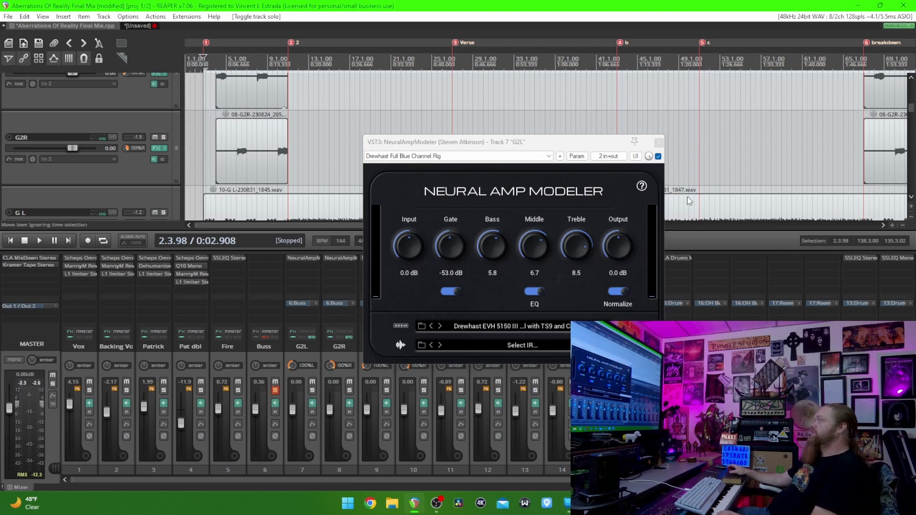
Close G2L's NeuralAmpModeler, clear the guitar Buss's solo, and solo the Solo track
{"action": "left_click", "coordinate": [659, 141]}
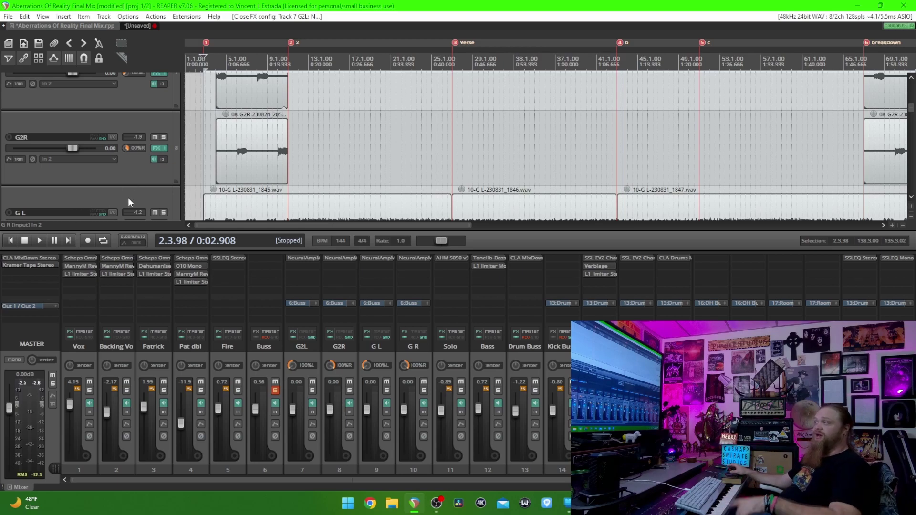
{"action": "scroll", "coordinate": [128, 198], "scroll_direction": "up", "scroll_amount": 1}
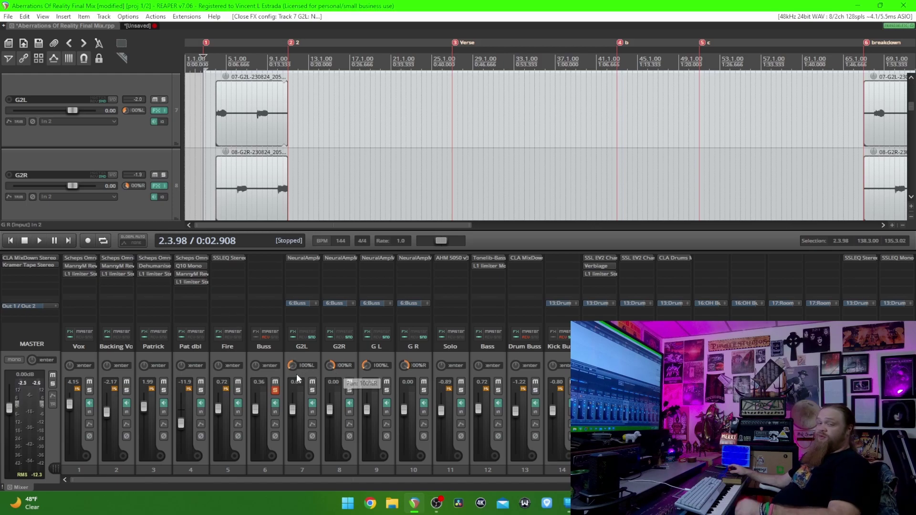
{"action": "left_click", "coordinate": [275, 390]}
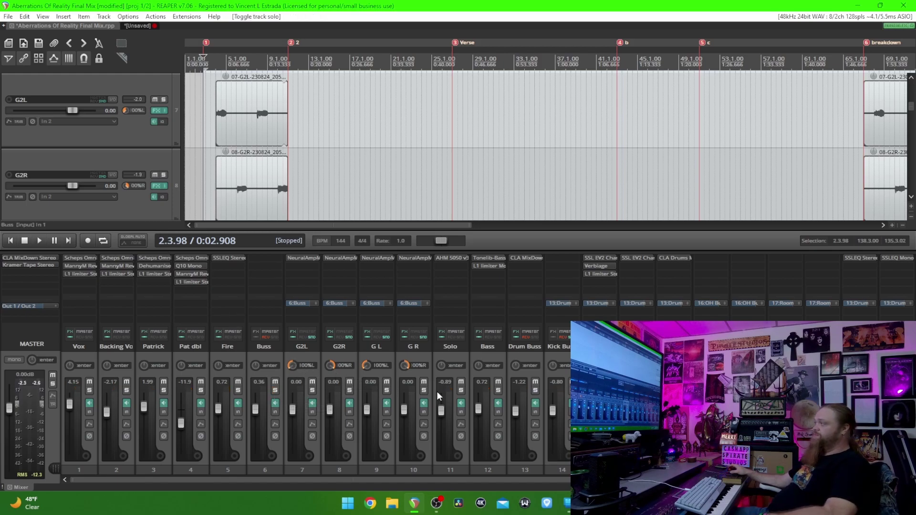
{"action": "left_click", "coordinate": [461, 390]}
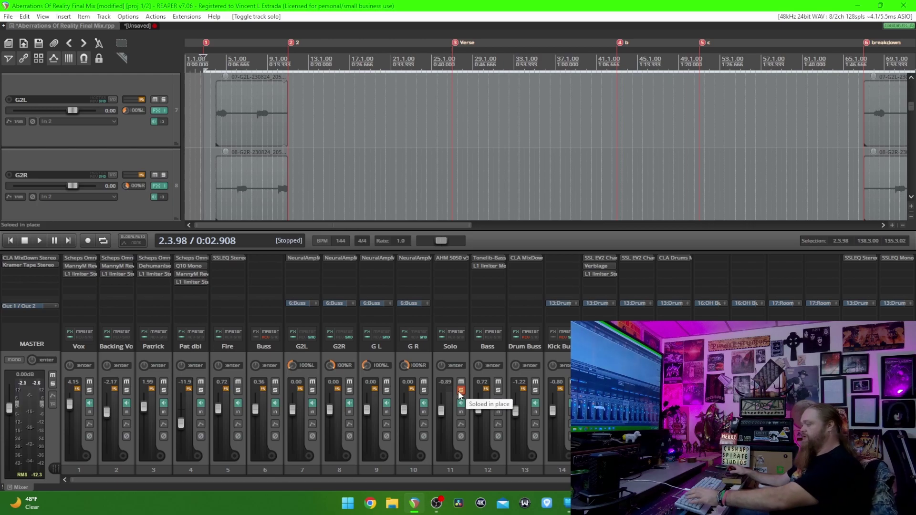
Audition the lead guitar from marker 2 and open the Solo track's AHM 5050 v3 plugin during playback
{"action": "key", "text": "2"}
{"action": "key", "text": "space"}
{"action": "scroll", "coordinate": [125, 178], "scroll_direction": "up", "scroll_amount": 2}
{"action": "scroll", "coordinate": [125, 176], "scroll_direction": "down", "scroll_amount": 5}
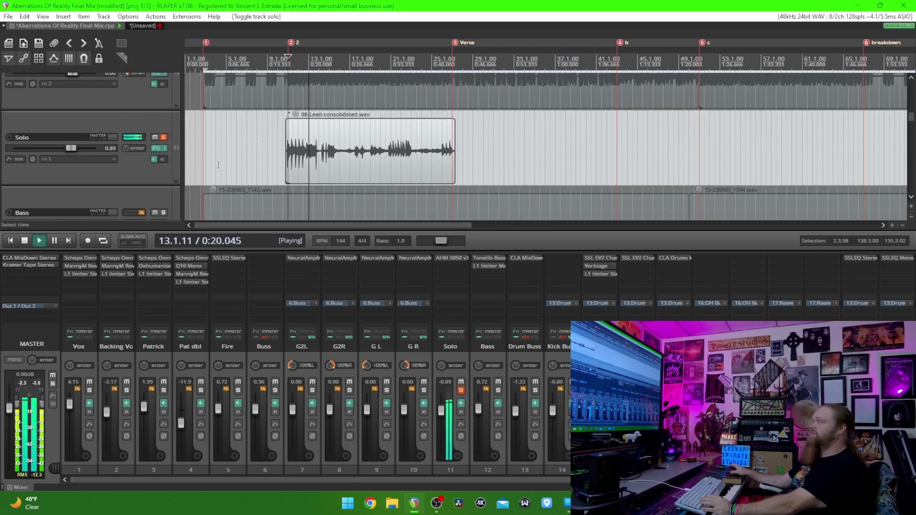
{"action": "left_click", "coordinate": [444, 257]}
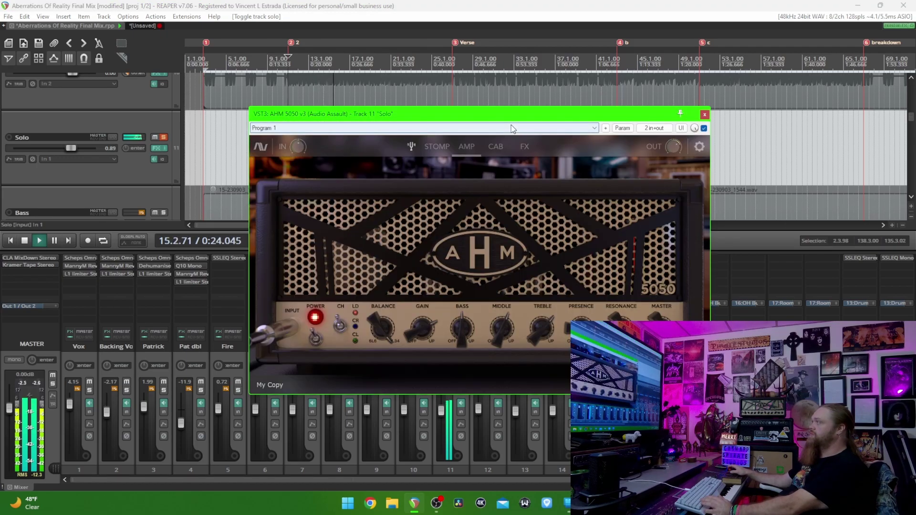
{"action": "left_click_drag", "start_coordinate": [513, 115], "coordinate": [485, 139]}
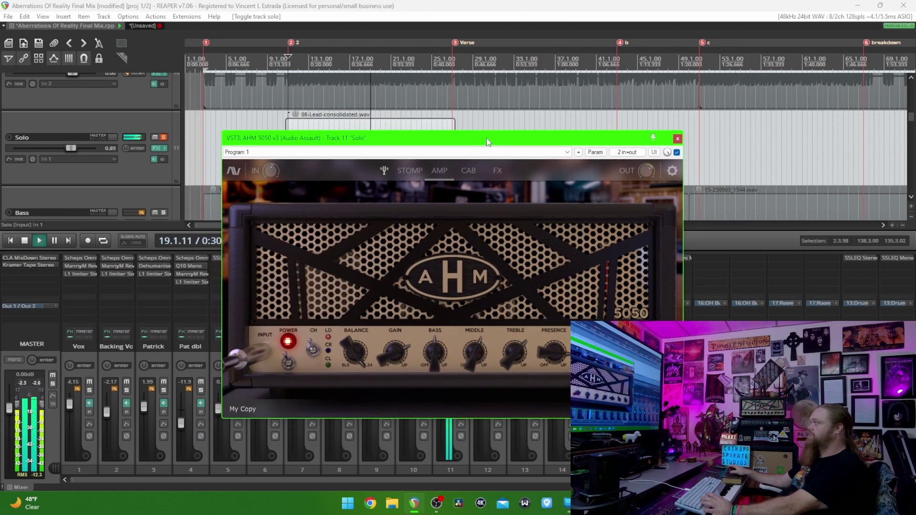
{"action": "key", "text": "space"}
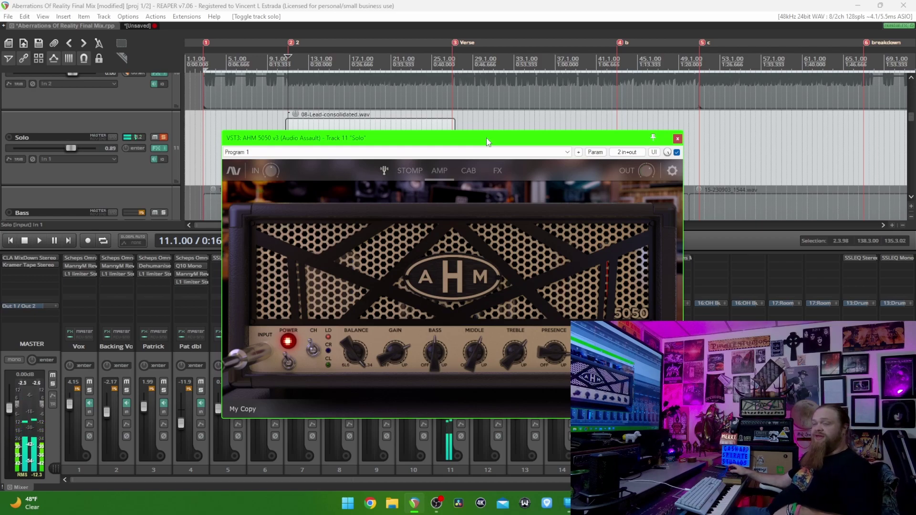
Examine the AHM 5050 v3's stomp pedals, amp controls and dual cab loader
{"action": "left_click_drag", "start_coordinate": [488, 134], "coordinate": [504, 125]}
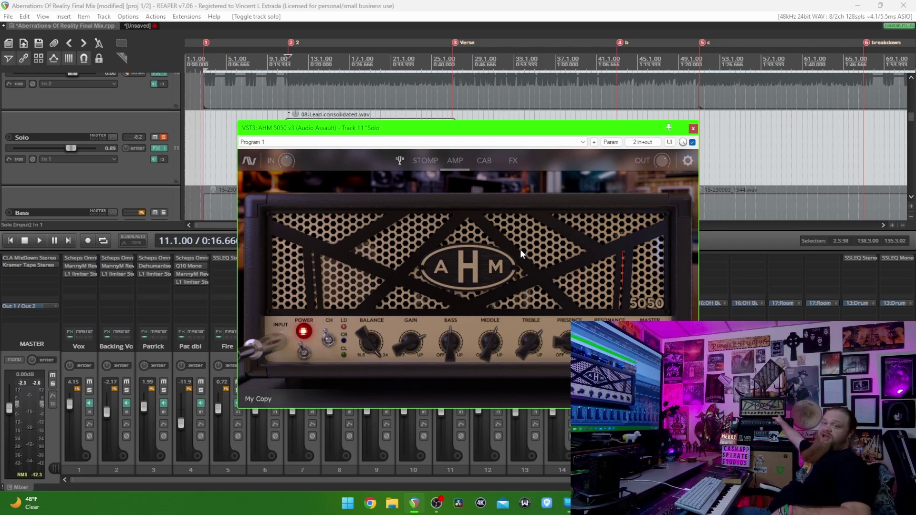
{"action": "left_click", "coordinate": [429, 162]}
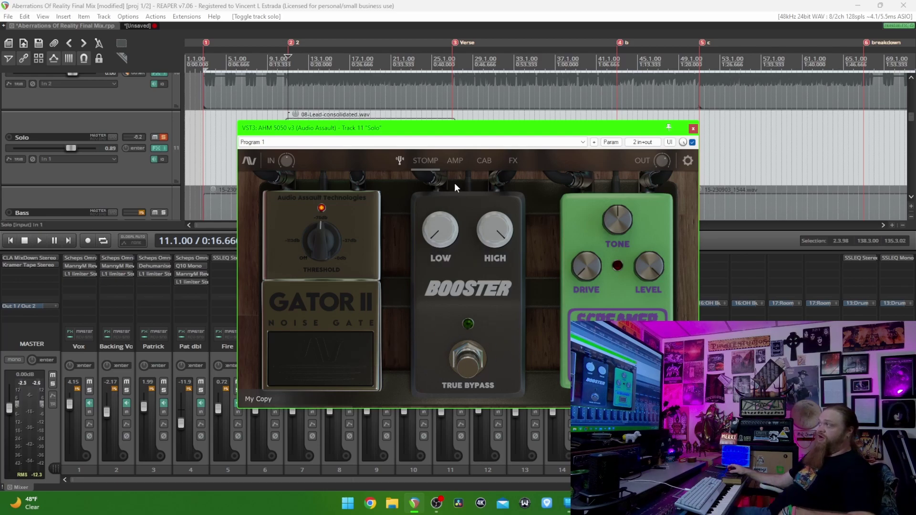
{"action": "left_click", "coordinate": [454, 162]}
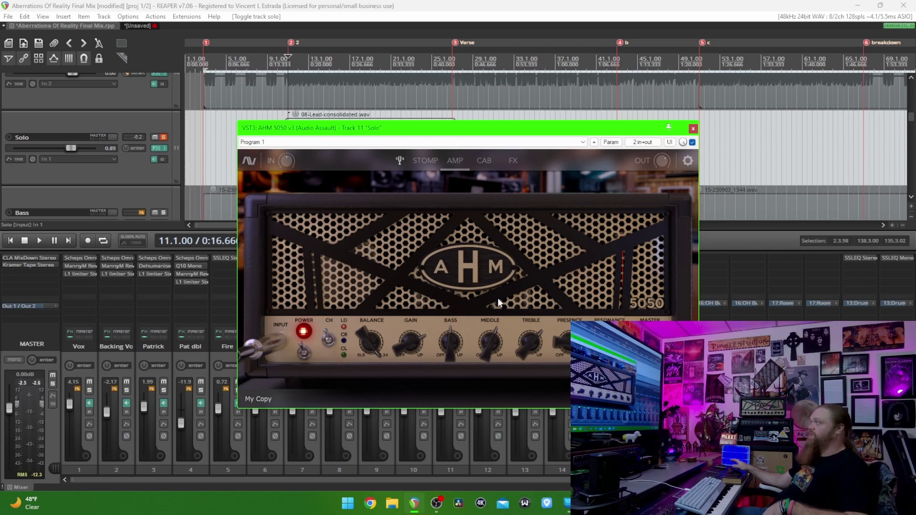
{"action": "left_click", "coordinate": [483, 163]}
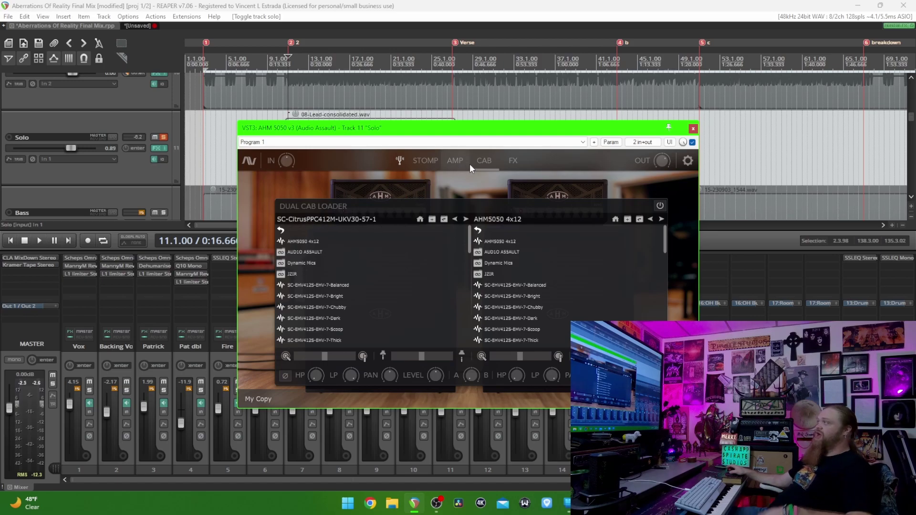
Examine the AHM 5050 v3's effects rack, start playback, and return to the amp view with the plugin window moved aside
{"action": "left_click", "coordinate": [503, 162]}
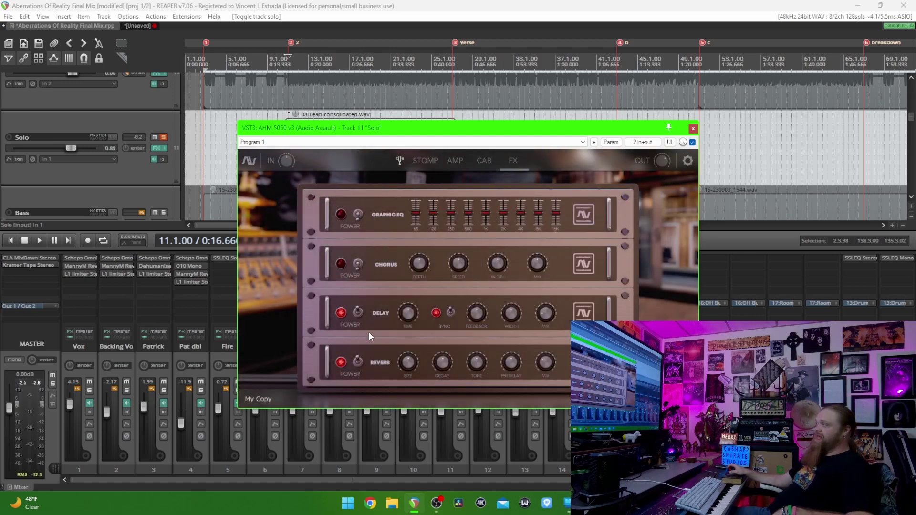
{"action": "key", "text": "space"}
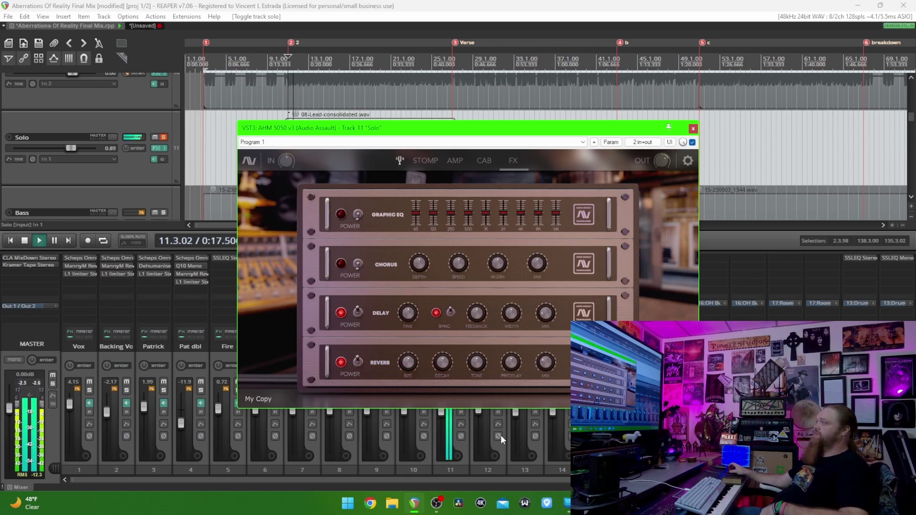
{"action": "left_click", "coordinate": [462, 160]}
{"action": "left_click_drag", "start_coordinate": [458, 128], "coordinate": [632, 136]}
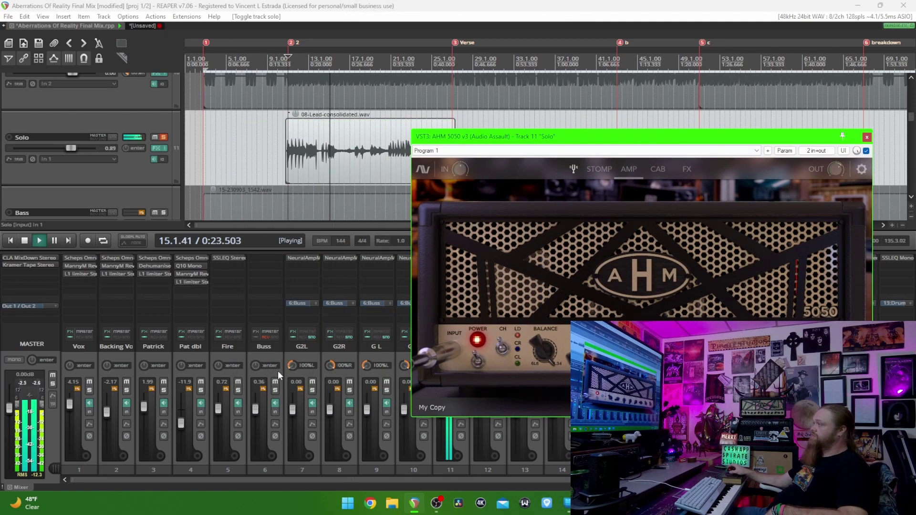
Add the guitar Buss to the solo and open G2L's NeuralAmpModeler beside the AHM 5050 v3 for comparison
{"action": "left_click", "coordinate": [275, 390]}
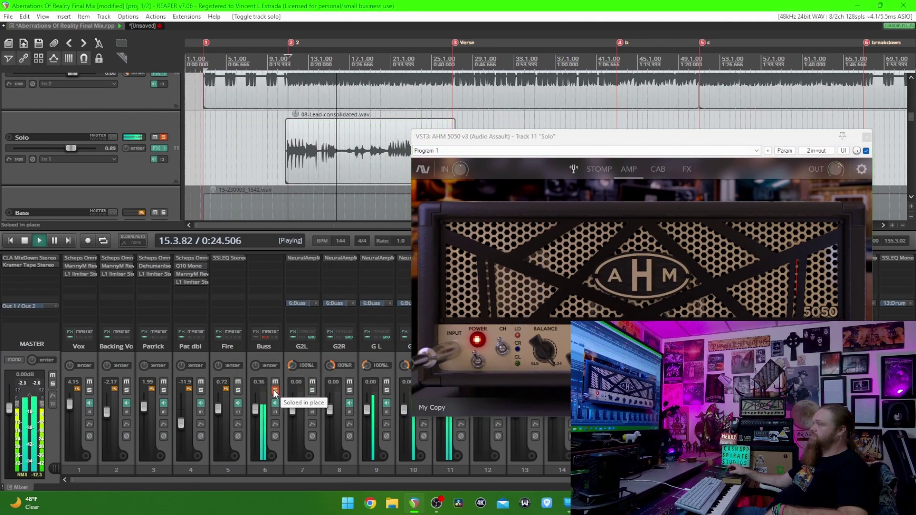
{"action": "left_click", "coordinate": [305, 258]}
{"action": "left_click_drag", "start_coordinate": [515, 142], "coordinate": [229, 137]}
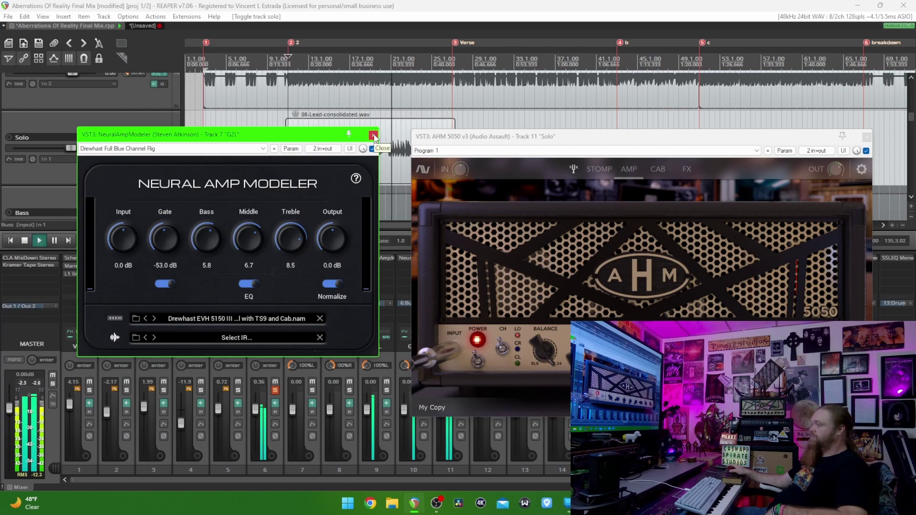
Unsolo all tracks, close the NeuralAmpModeler and AHM 5050 v3 windows, and stop playback
{"action": "left_click", "coordinate": [275, 391]}
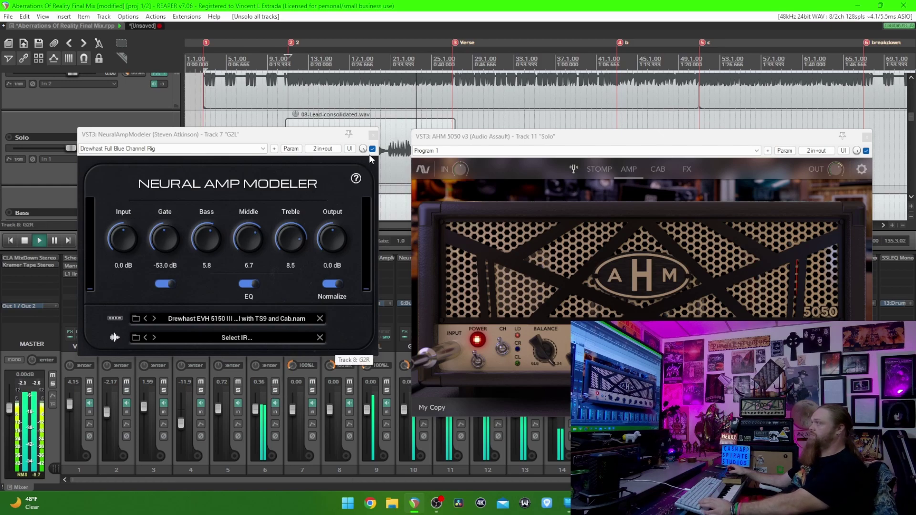
{"action": "left_click", "coordinate": [373, 136]}
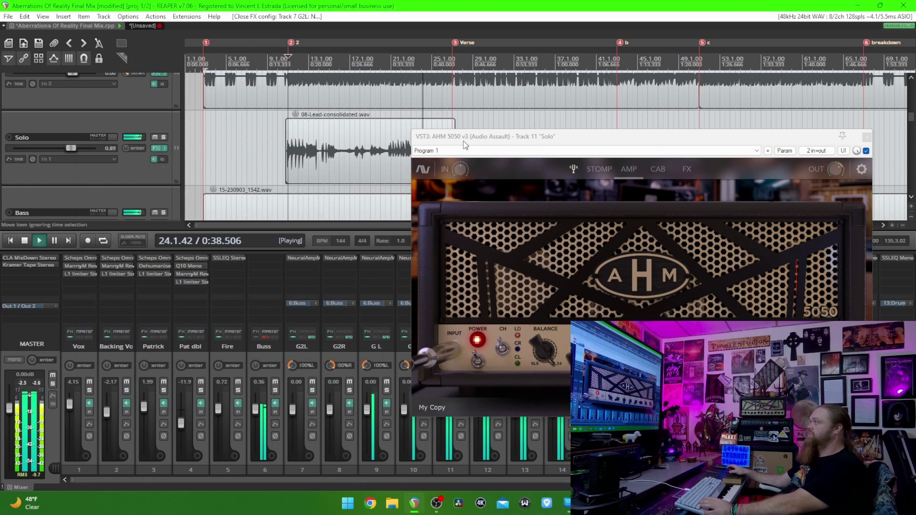
{"action": "left_click", "coordinate": [867, 138]}
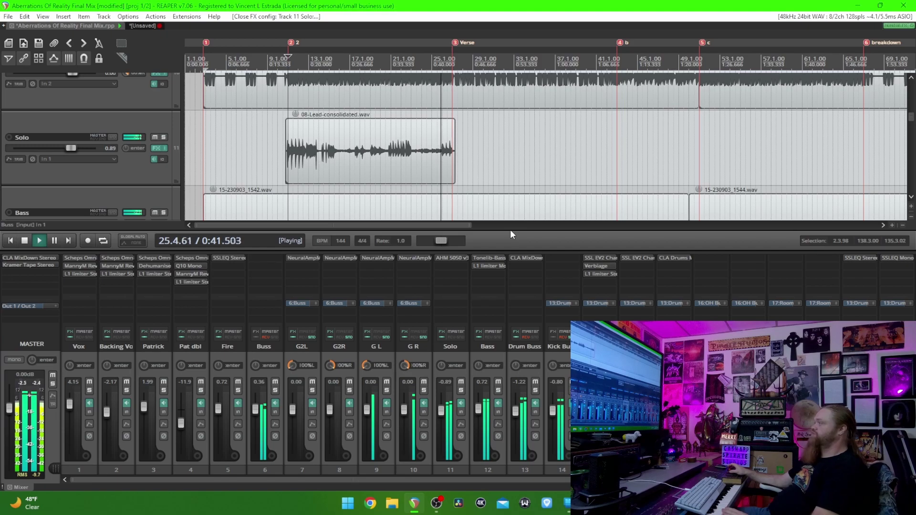
{"action": "key", "text": "space"}
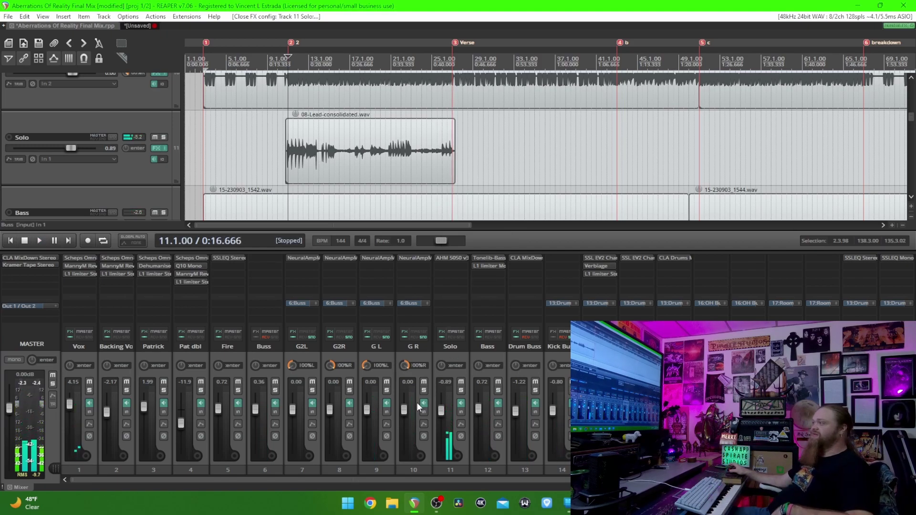
Solo the Bass track and move the edit cursor to marker 1
{"action": "left_click", "coordinate": [499, 390]}
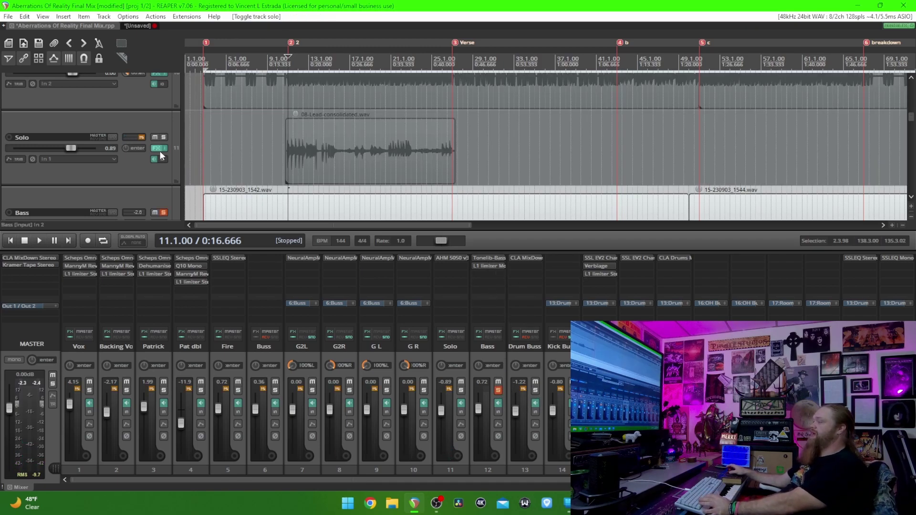
{"action": "scroll", "coordinate": [159, 151], "scroll_direction": "down", "scroll_amount": 3}
{"action": "key", "text": "Home"}
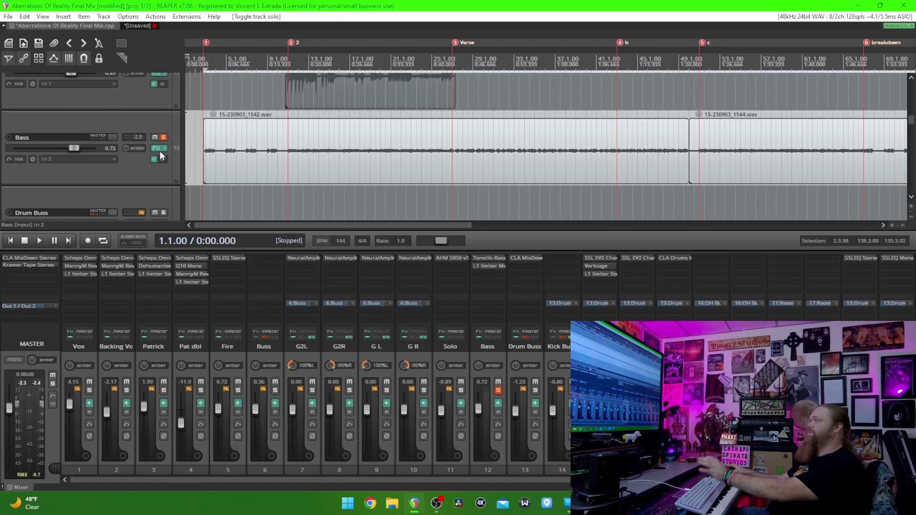
{"action": "key", "text": "Home"}
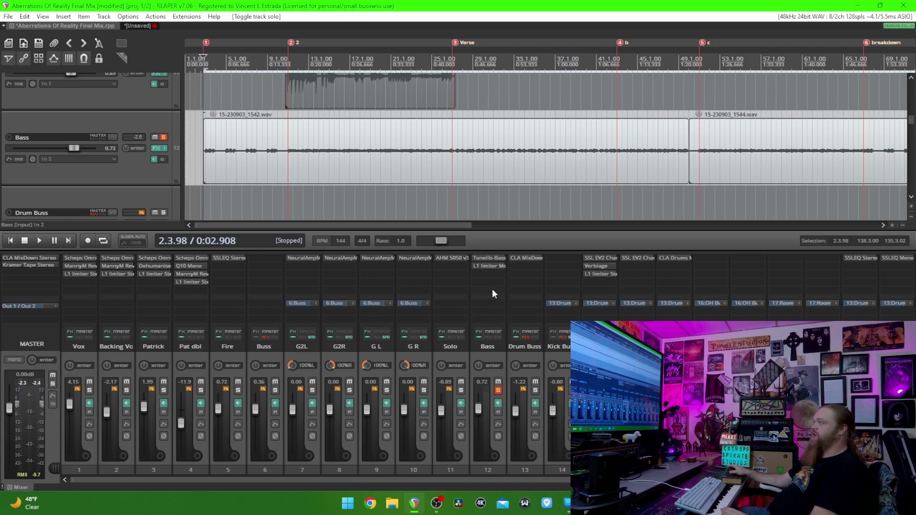
Bypass the Bass track's whole FX chain, audition the dry bass from marker 1, and re-enable the chain
{"action": "right_click", "coordinate": [489, 263]}
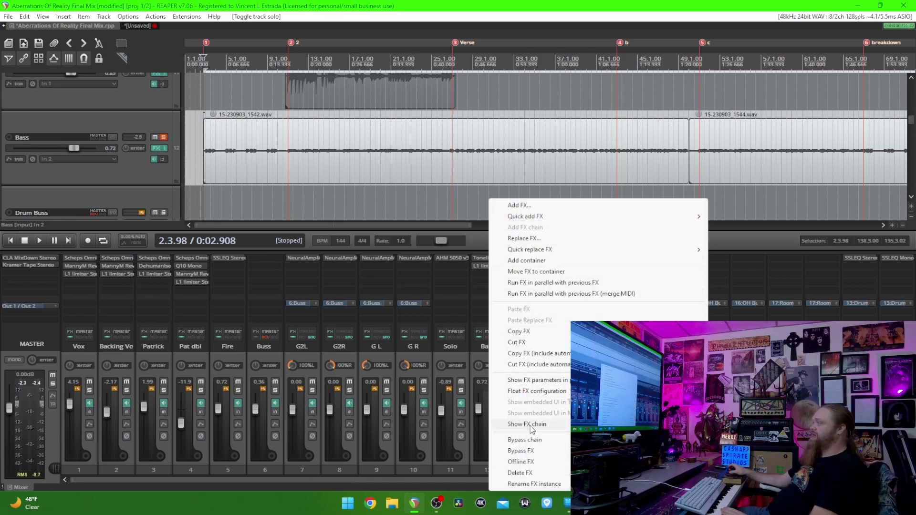
{"action": "left_click", "coordinate": [529, 441]}
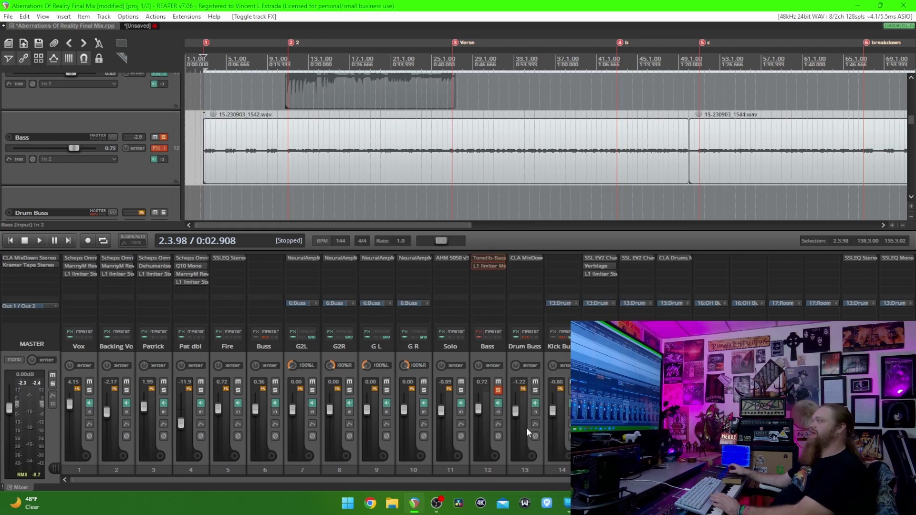
{"action": "key", "text": "space"}
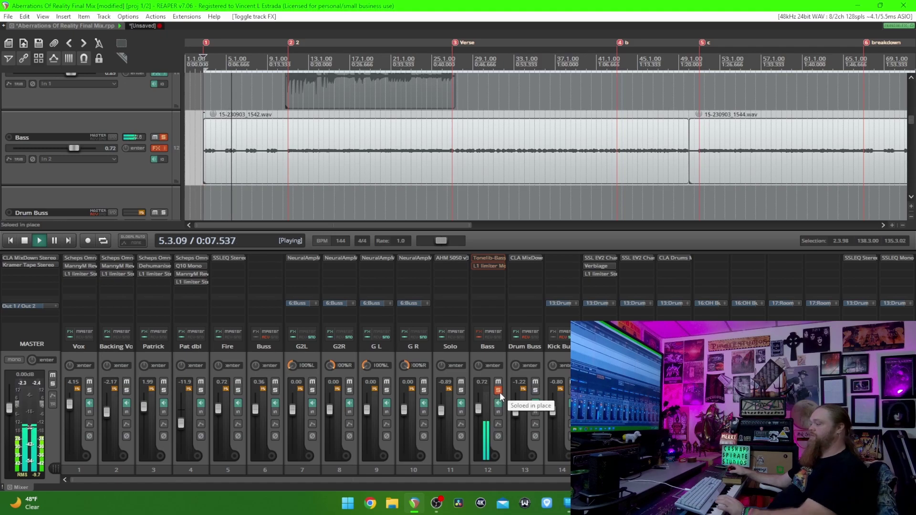
{"action": "key", "text": "space"}
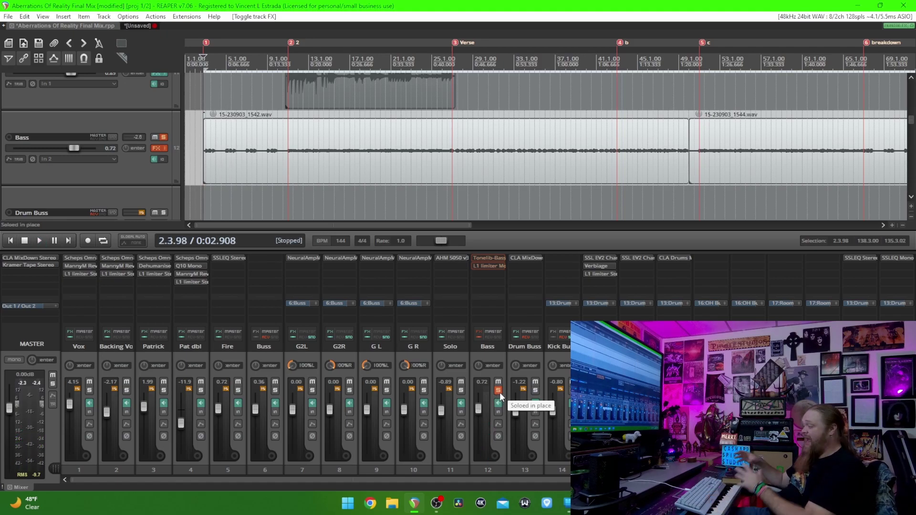
{"action": "right_click", "coordinate": [481, 259]}
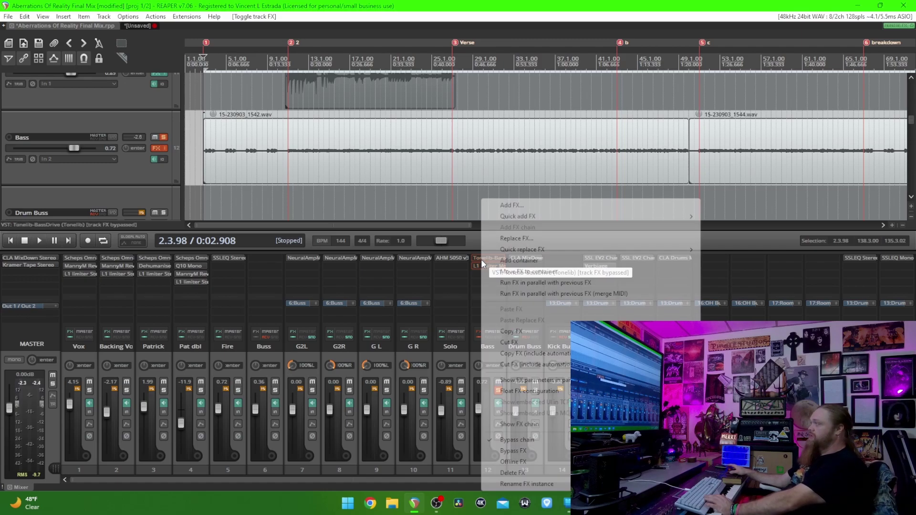
{"action": "left_click", "coordinate": [517, 443]}
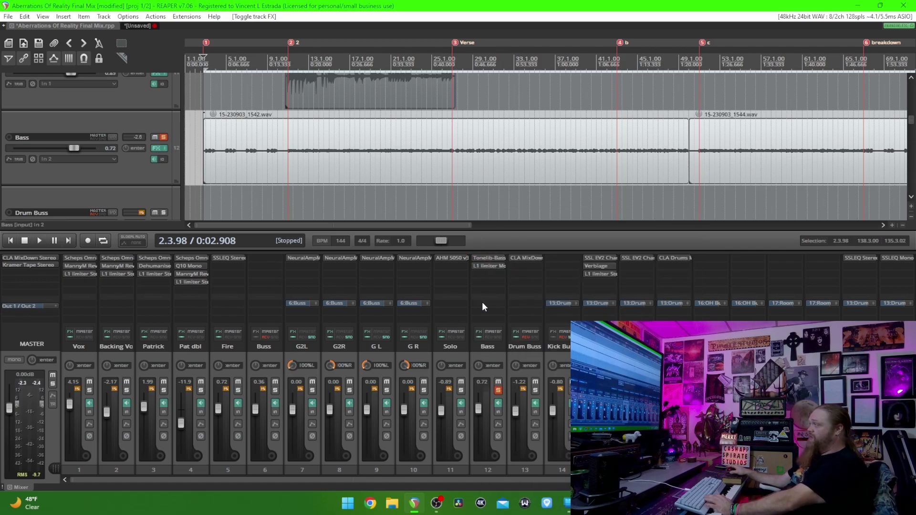
Open the Bass track's Tonelib-BassDrive, audition the processed bass, and close the plugin
{"action": "left_click", "coordinate": [482, 259]}
{"action": "left_click_drag", "start_coordinate": [353, 135], "coordinate": [393, 142]}
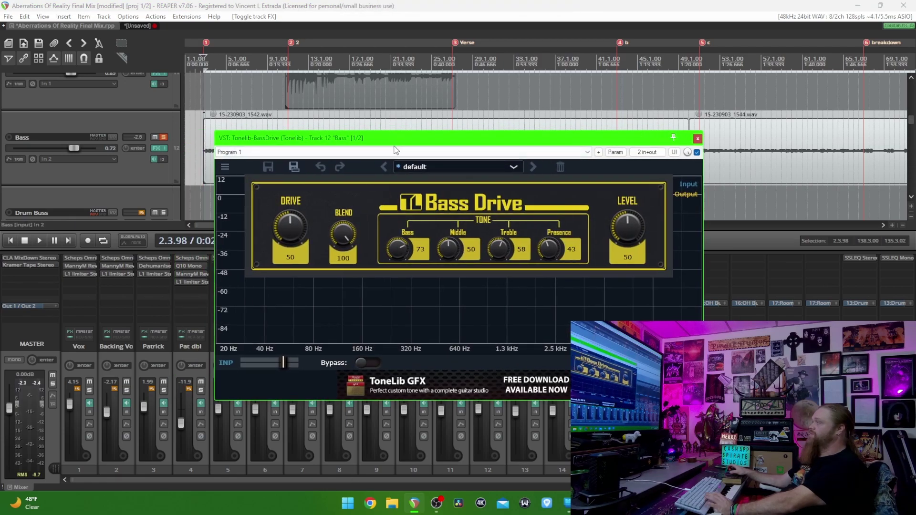
{"action": "key", "text": "space"}
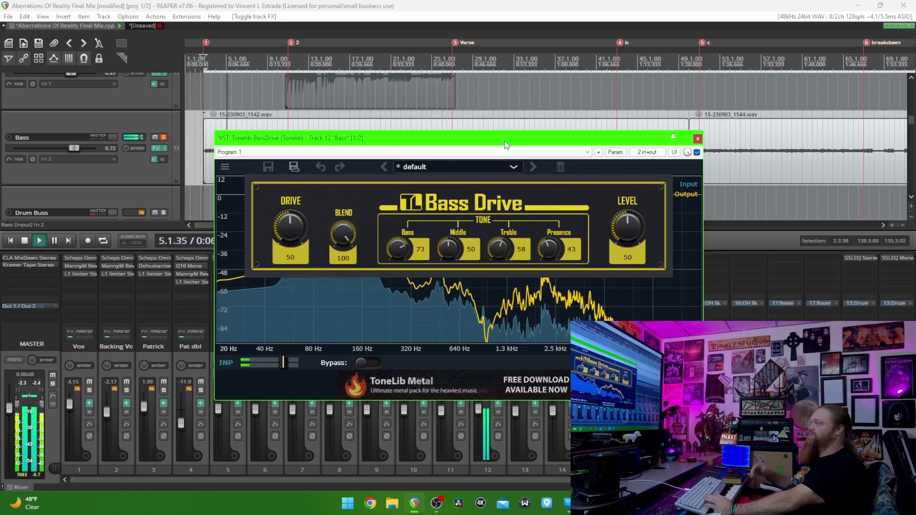
{"action": "key", "text": "space"}
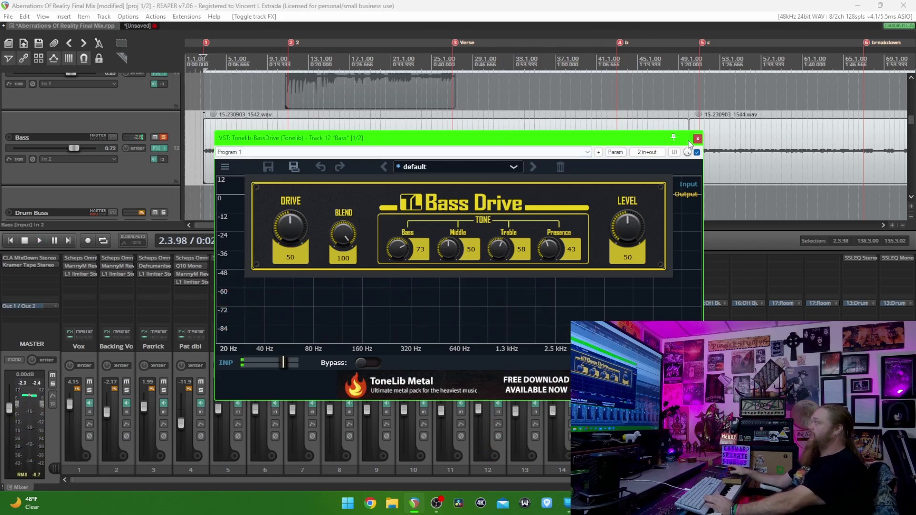
{"action": "left_click", "coordinate": [698, 139]}
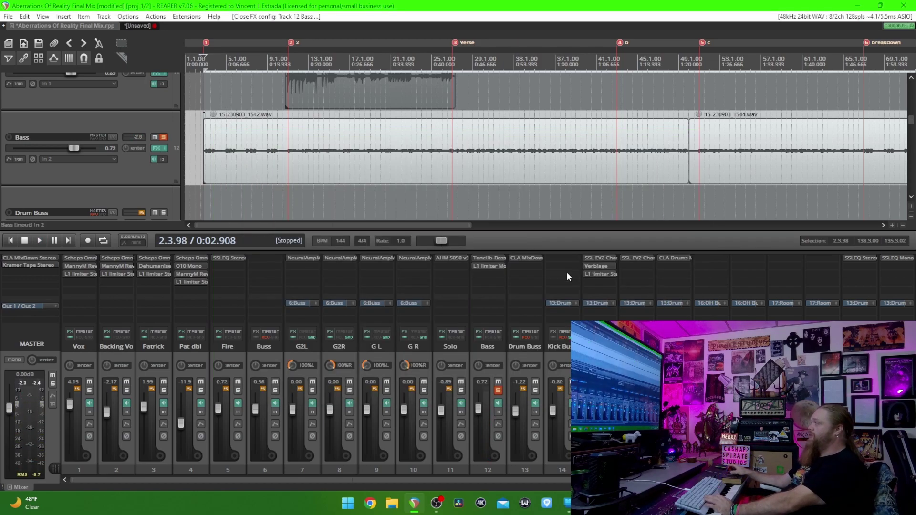
Check the Bass track's L1 limiter Mono settings, close the plugin, and audition the soloed bass from marker 2
{"action": "left_click", "coordinate": [505, 267]}
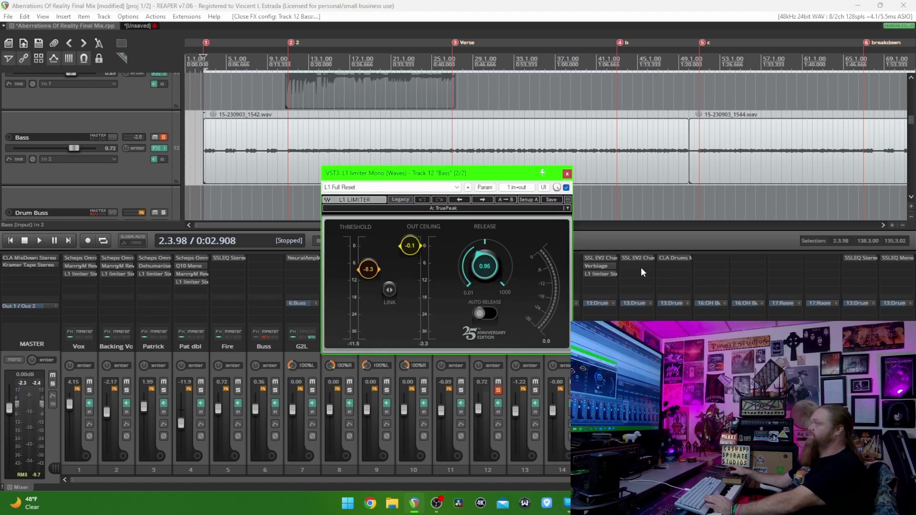
{"action": "left_click", "coordinate": [567, 174]}
{"action": "key", "text": "space"}
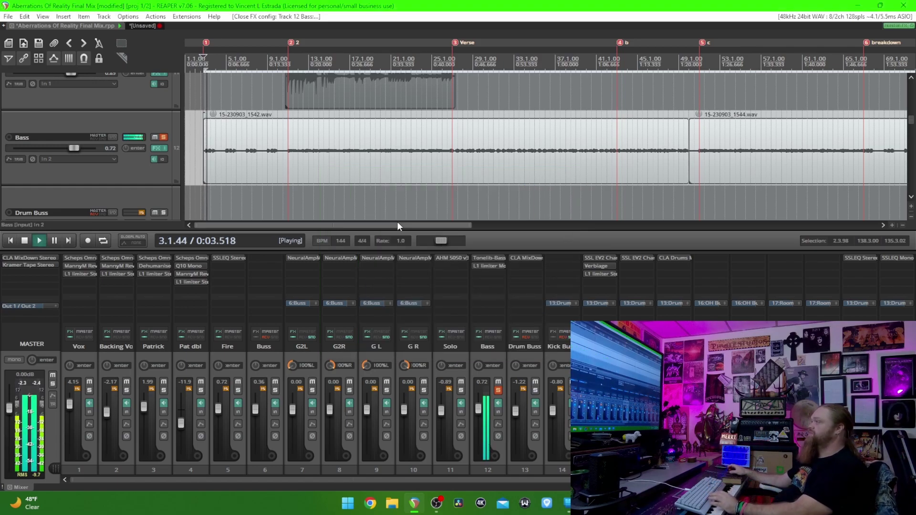
{"action": "key", "text": "2"}
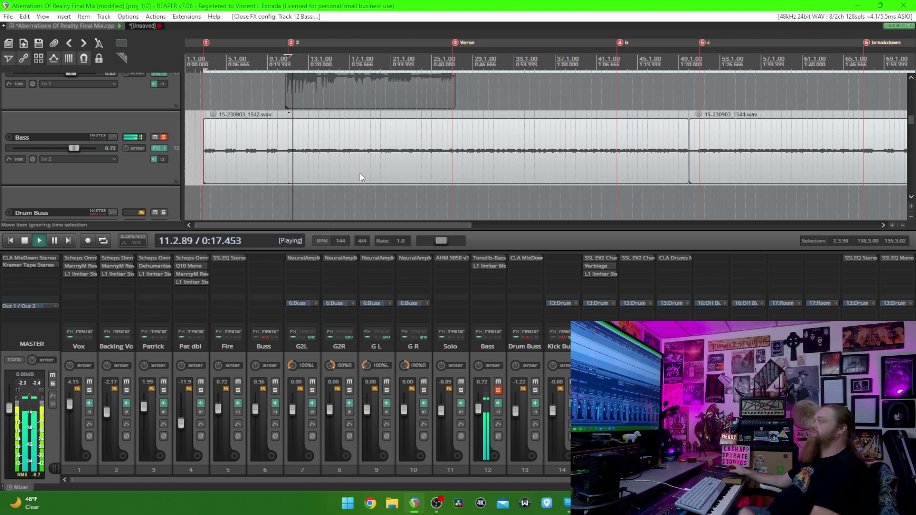
Hear Bass in the full mix, solo it with the guitar Buss, briefly add the Solo track, and stop playback
{"action": "left_click", "coordinate": [499, 390]}
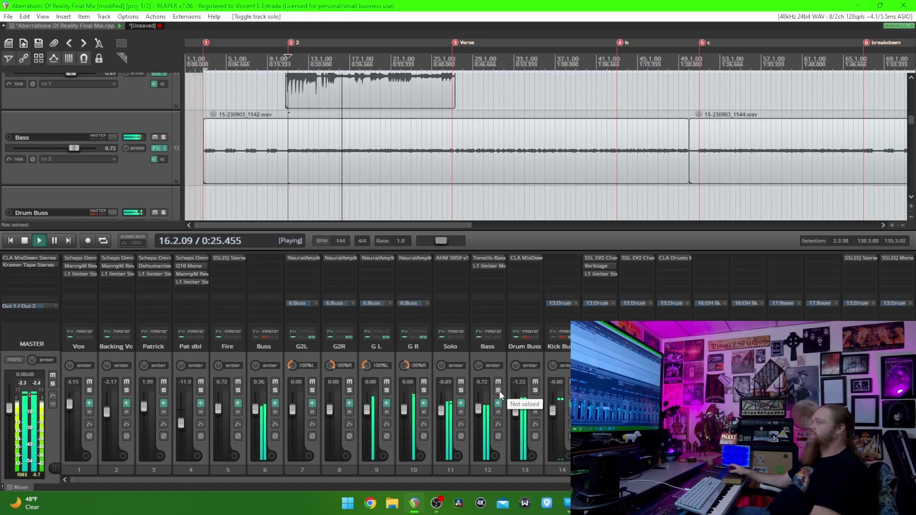
{"action": "left_click", "coordinate": [275, 390]}
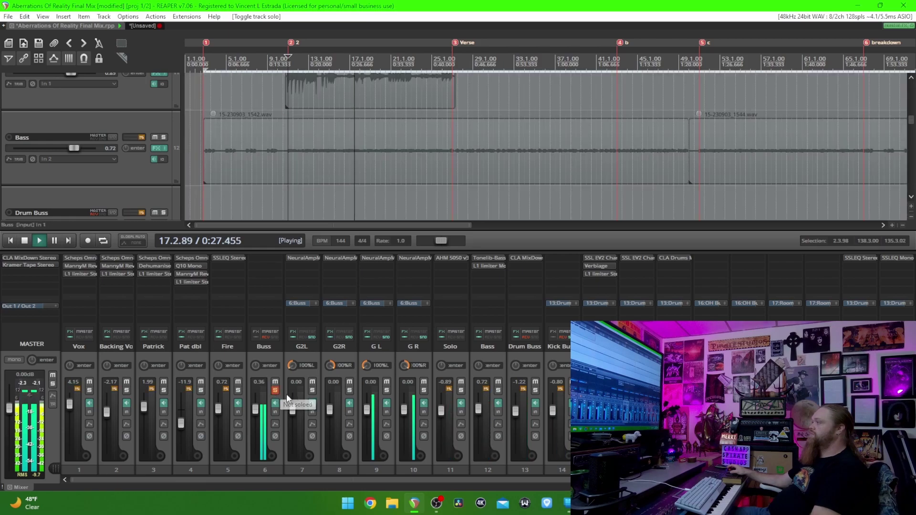
{"action": "left_click", "coordinate": [500, 390]}
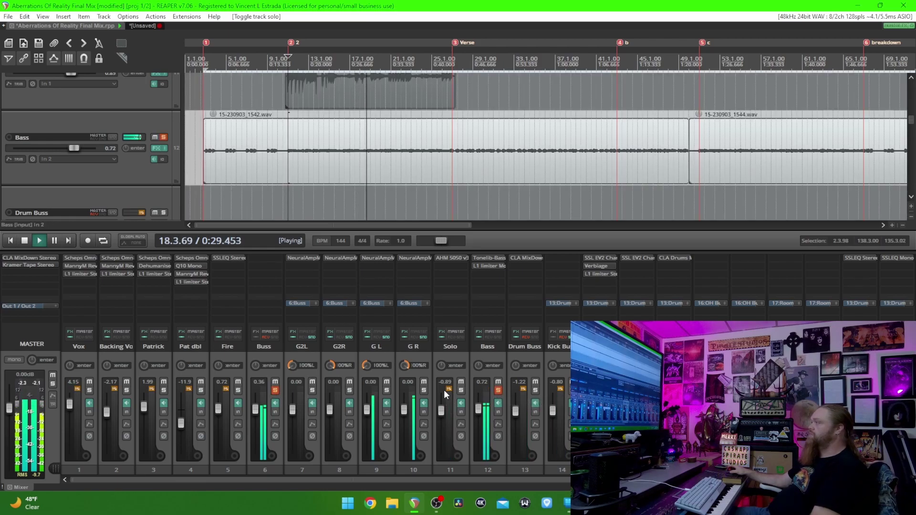
{"action": "left_click", "coordinate": [461, 390]}
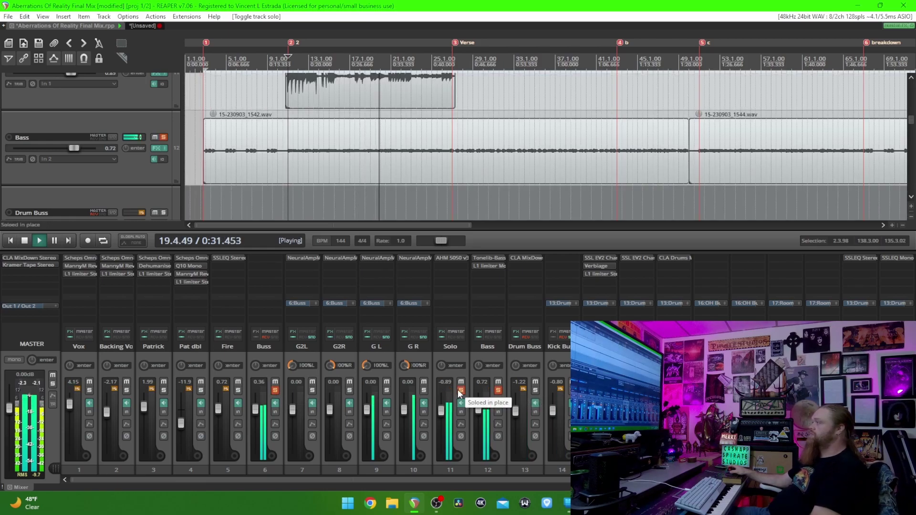
{"action": "left_click", "coordinate": [461, 390]}
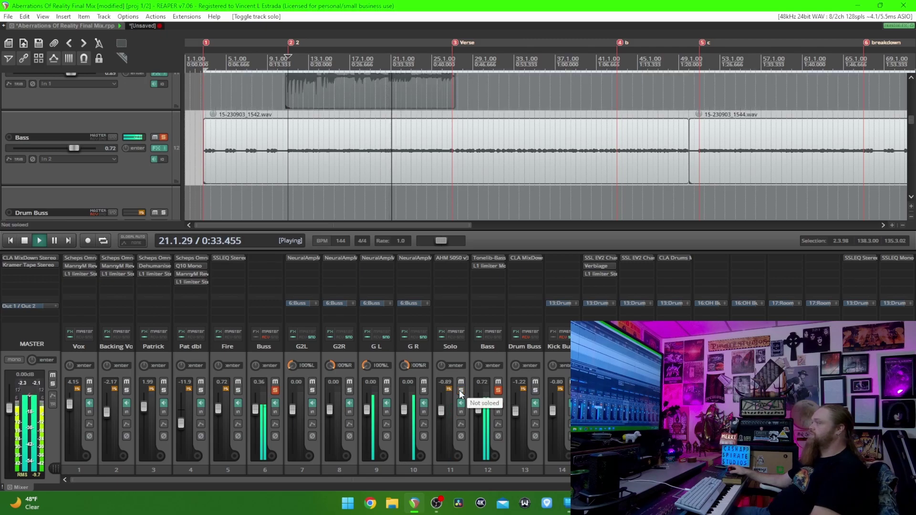
{"action": "key", "text": "space"}
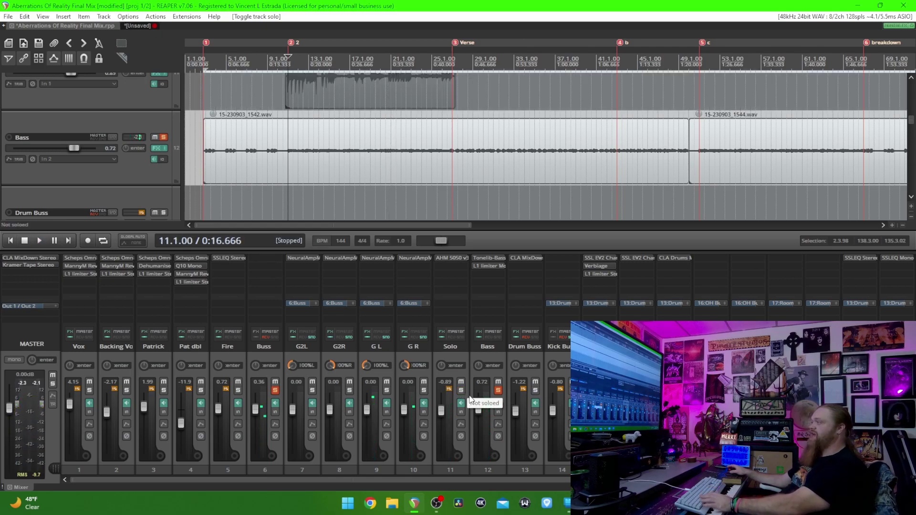
Audition the guitar Buss without Bass from marker 2, and re-solo Bass to play both together
{"action": "left_click", "coordinate": [496, 391]}
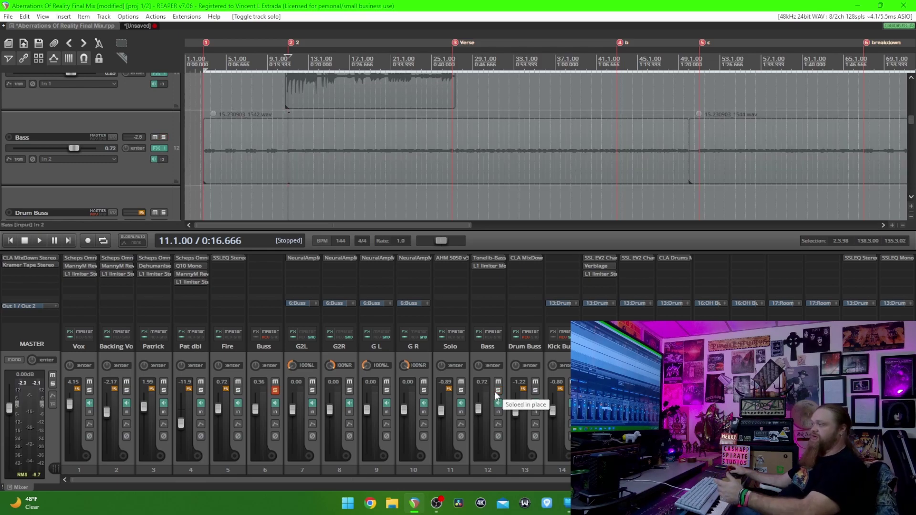
{"action": "key", "text": "space"}
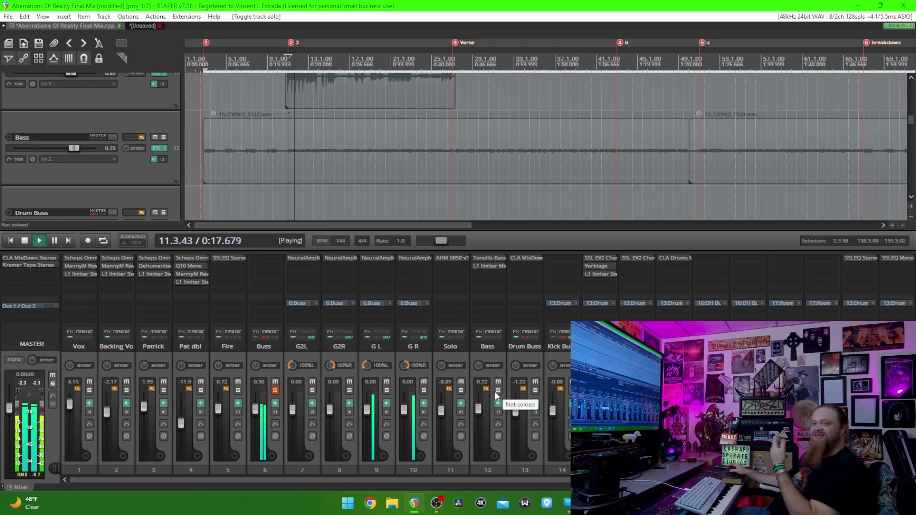
{"action": "key", "text": "space"}
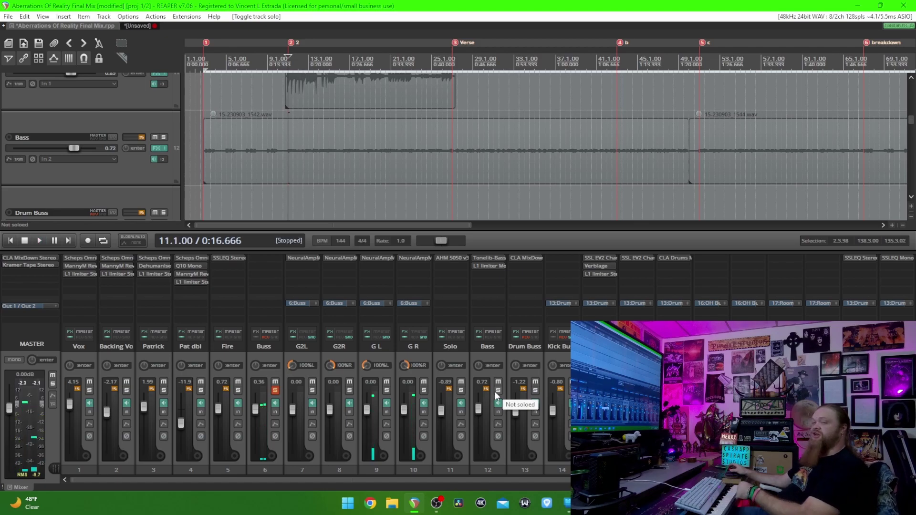
{"action": "left_click", "coordinate": [496, 391]}
{"action": "key", "text": "space"}
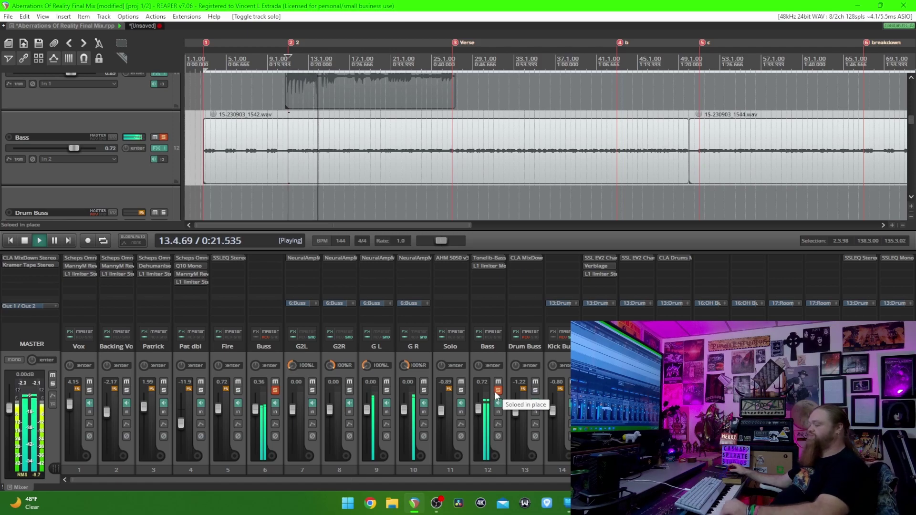
Stop playback, clear all track solos, and move the edit cursor to marker 4
{"action": "key", "text": "space"}
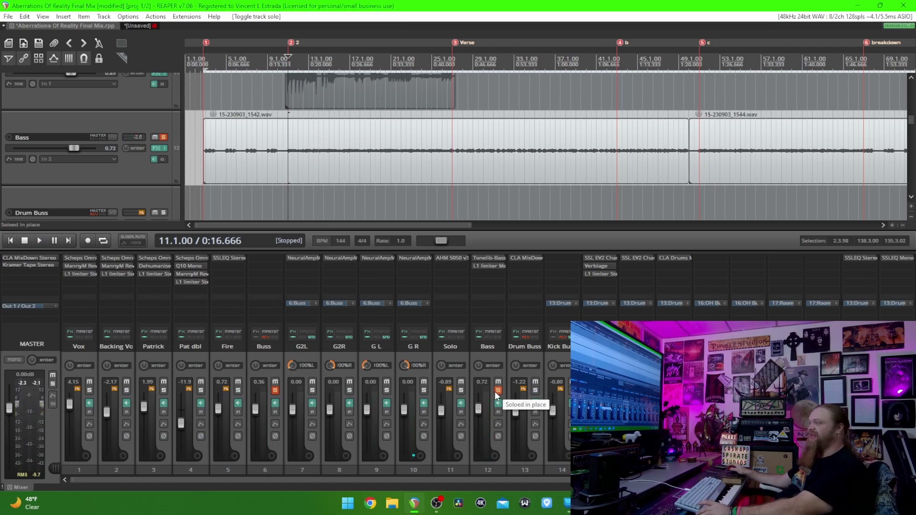
{"action": "left_click", "coordinate": [496, 390]}
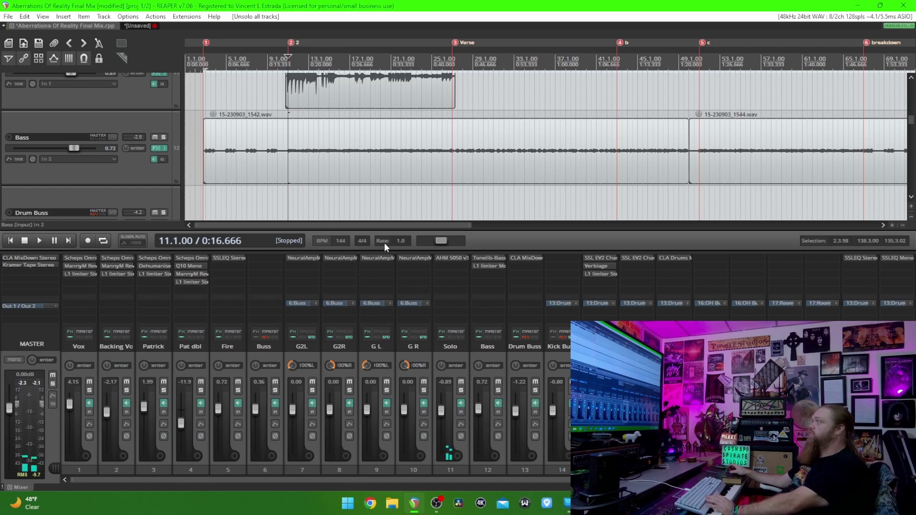
{"action": "key", "text": "4"}
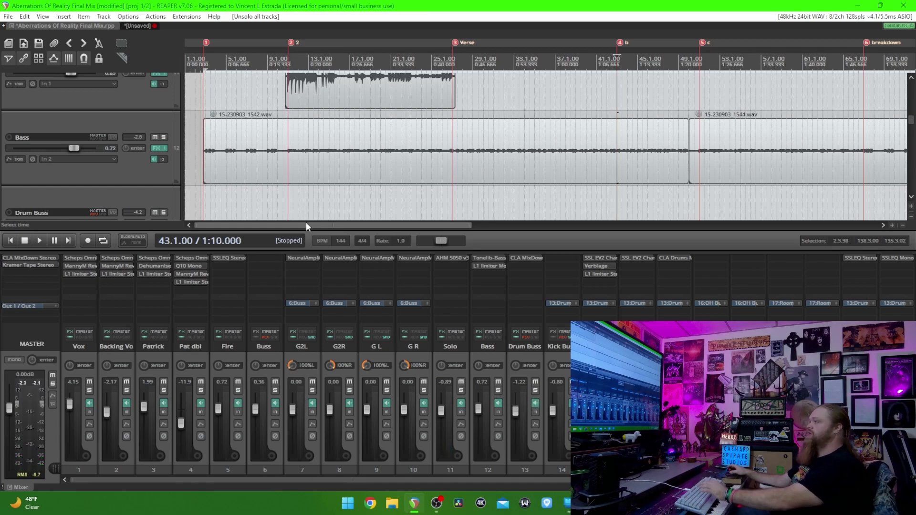
Solo the Vox track, audition it from marker 5 with its clips in view, and stop playback
{"action": "left_click", "coordinate": [88, 392]}
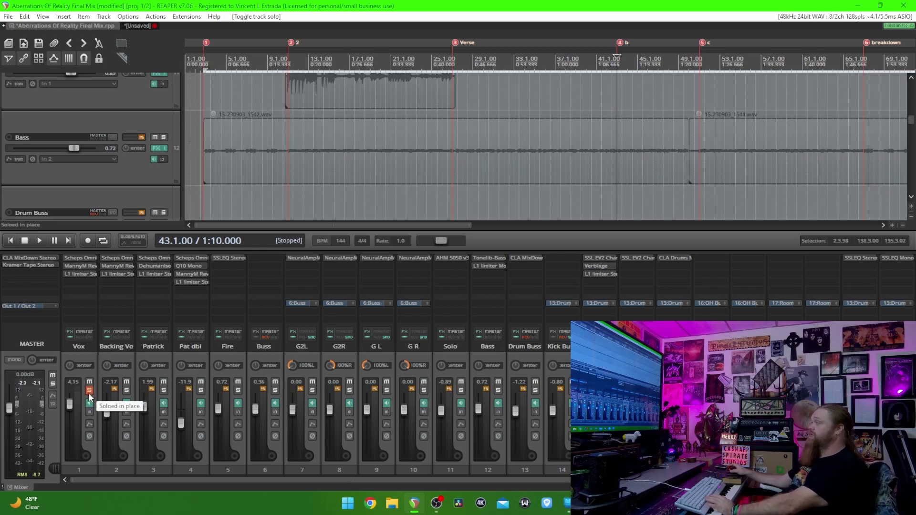
{"action": "key", "text": "space"}
{"action": "key", "text": "space"}
{"action": "key", "text": "3"}
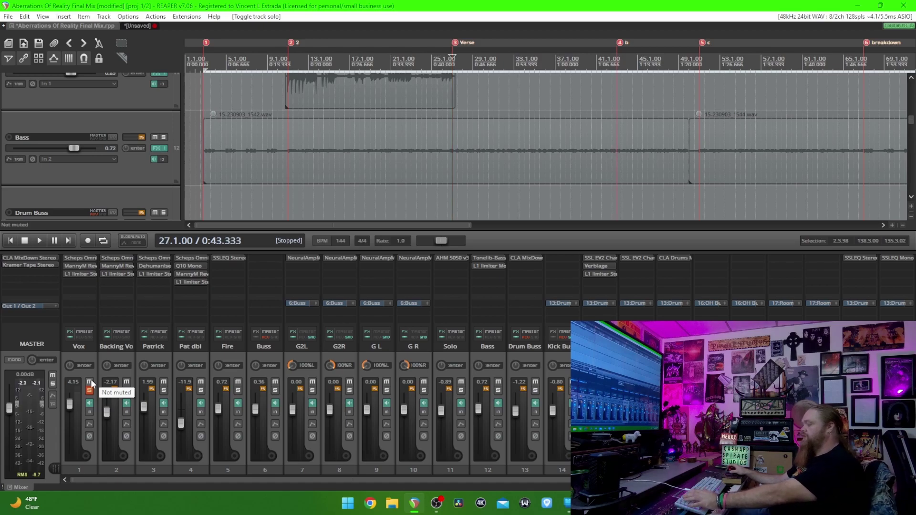
{"action": "key", "text": "5"}
{"action": "key", "text": "space"}
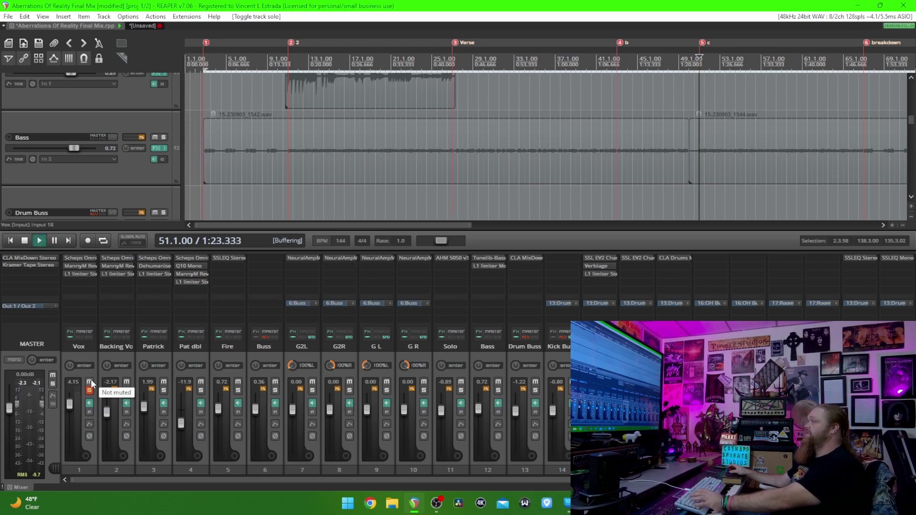
{"action": "scroll", "coordinate": [103, 177], "scroll_direction": "up", "scroll_amount": 10}
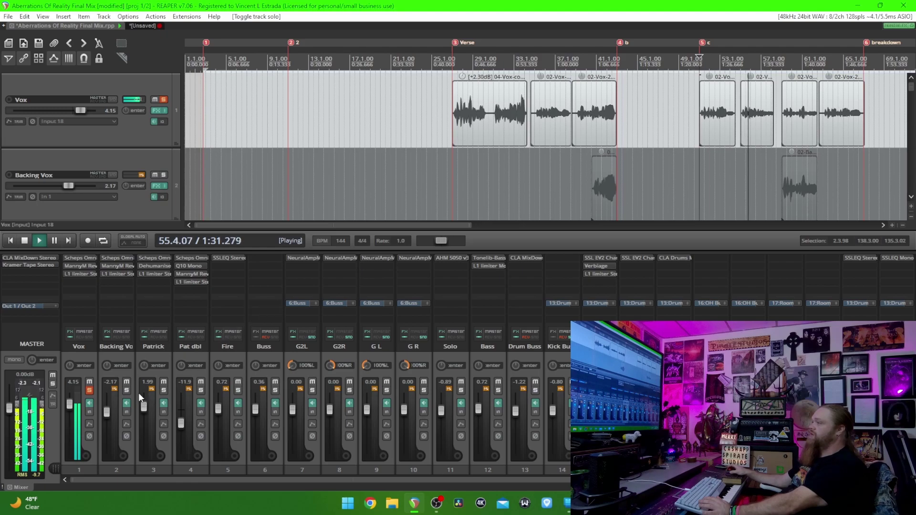
{"action": "mouse_move", "coordinate": [111, 388]}
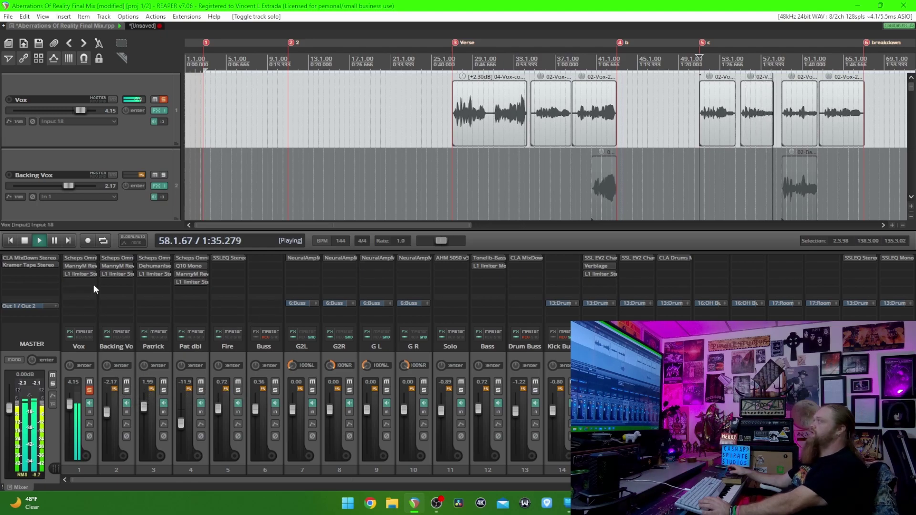
{"action": "key", "text": "space"}
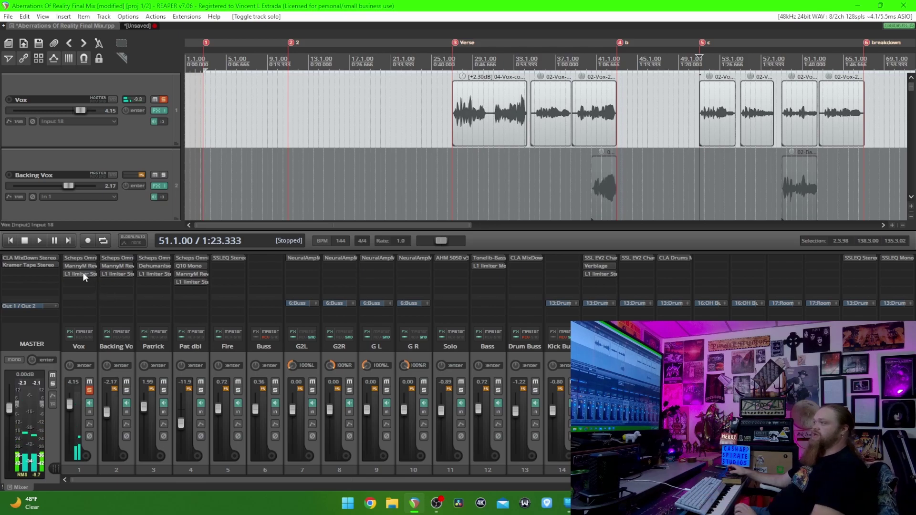
Bypass the Vox track's whole FX chain, audition the dry vocal, and re-enable the chain
{"action": "right_click", "coordinate": [82, 265]}
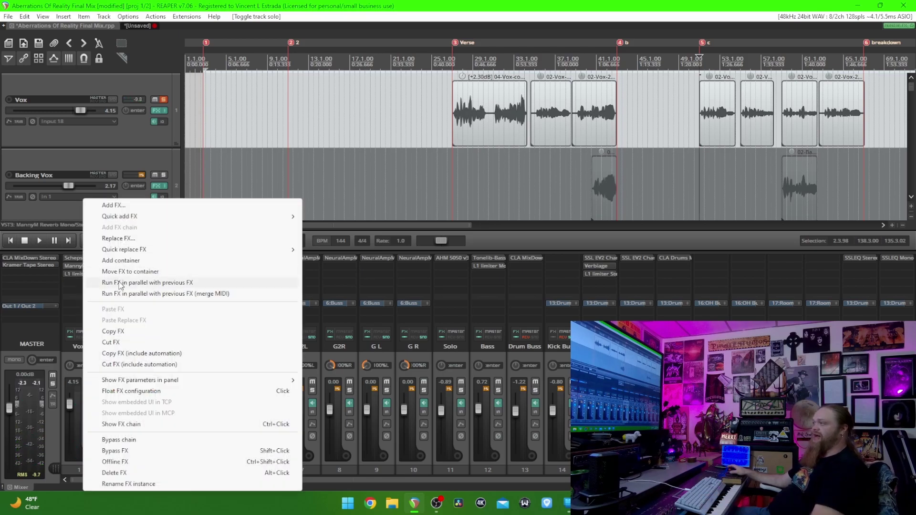
{"action": "left_click", "coordinate": [126, 440]}
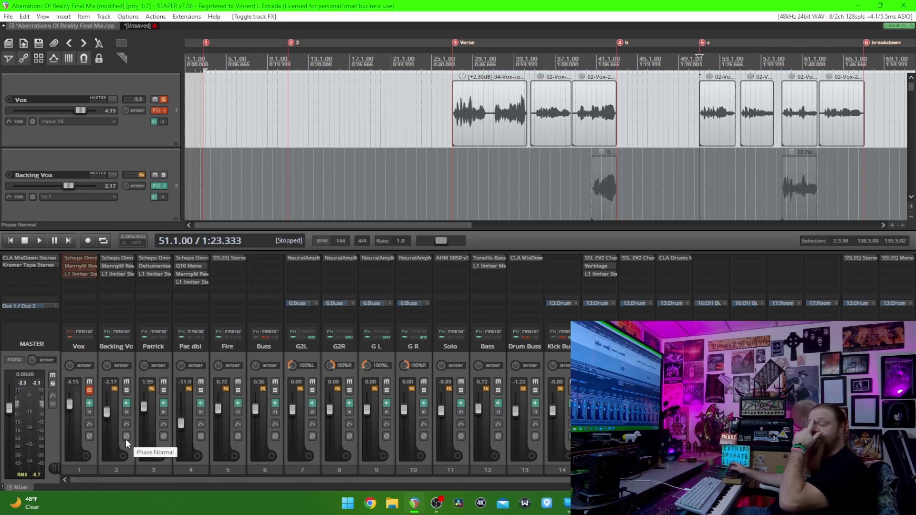
{"action": "key", "text": "space"}
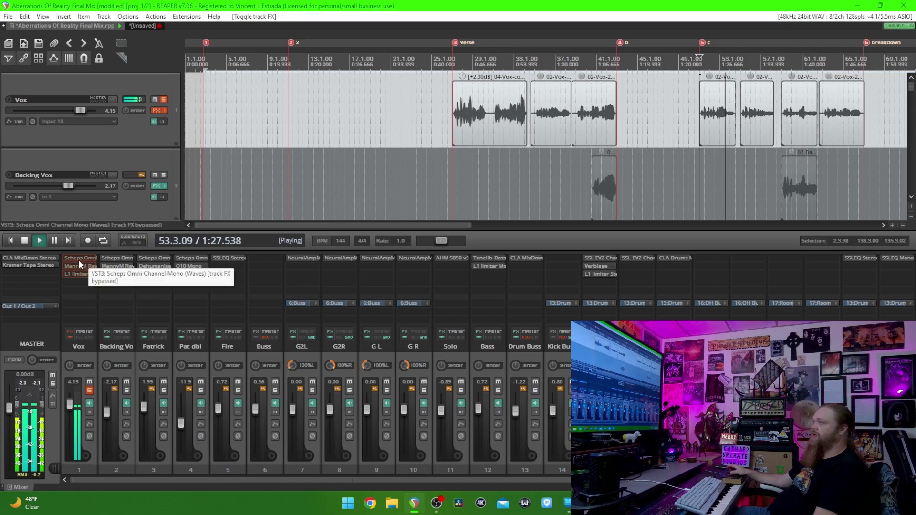
{"action": "key", "text": "space"}
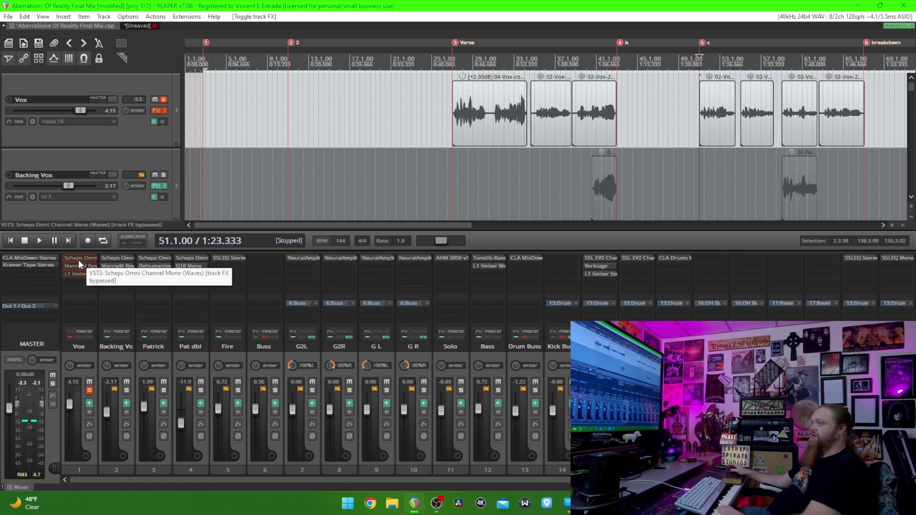
{"action": "right_click", "coordinate": [78, 260]}
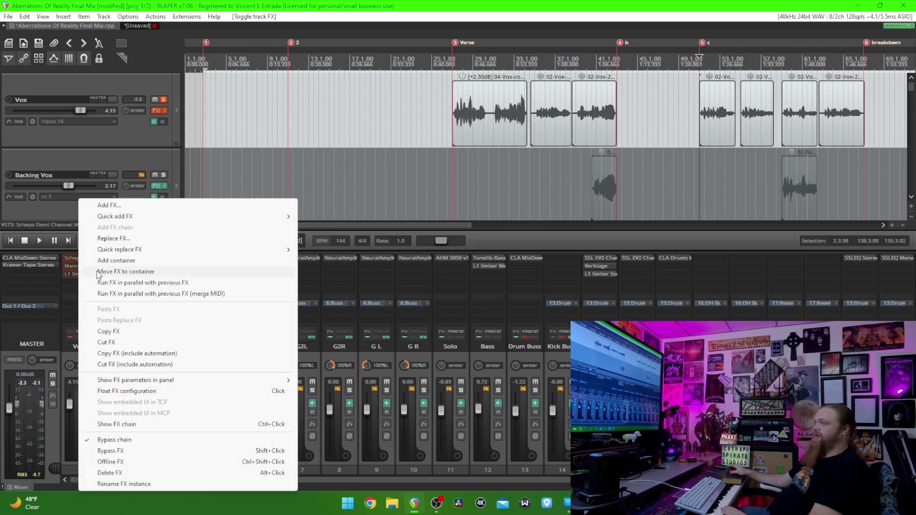
{"action": "left_click", "coordinate": [117, 440]}
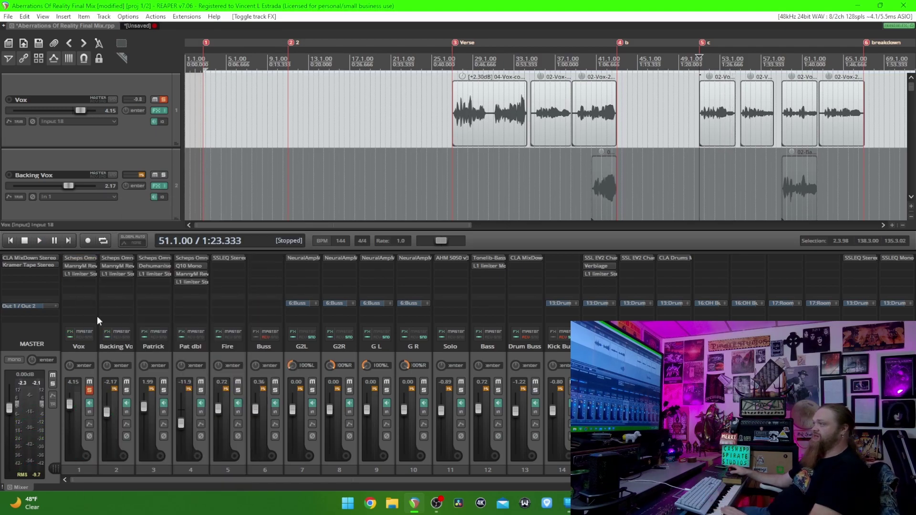
Show the Vox track's Scheps Omni Channel during playback and bypass MannyM Reverb to hear the vocal without reverb
{"action": "left_click", "coordinate": [79, 258]}
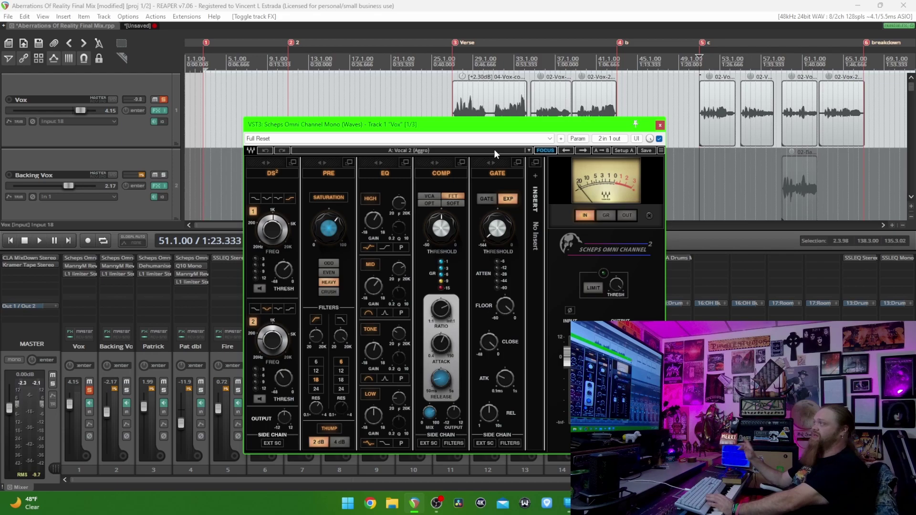
{"action": "key", "text": "space"}
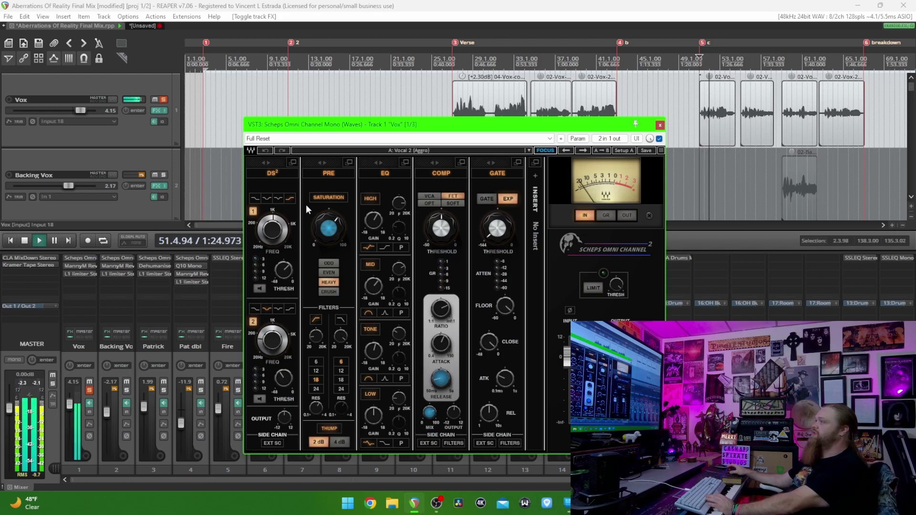
{"action": "right_click", "coordinate": [90, 266]}
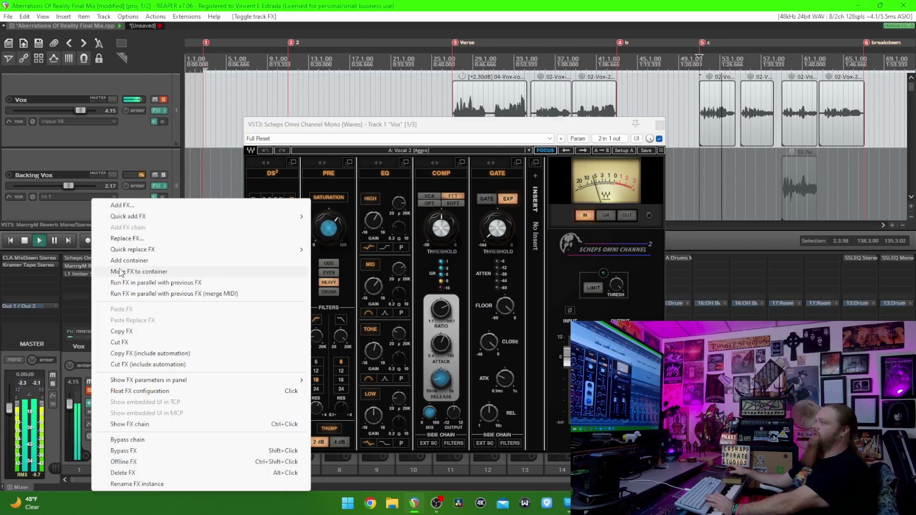
{"action": "left_click", "coordinate": [127, 453]}
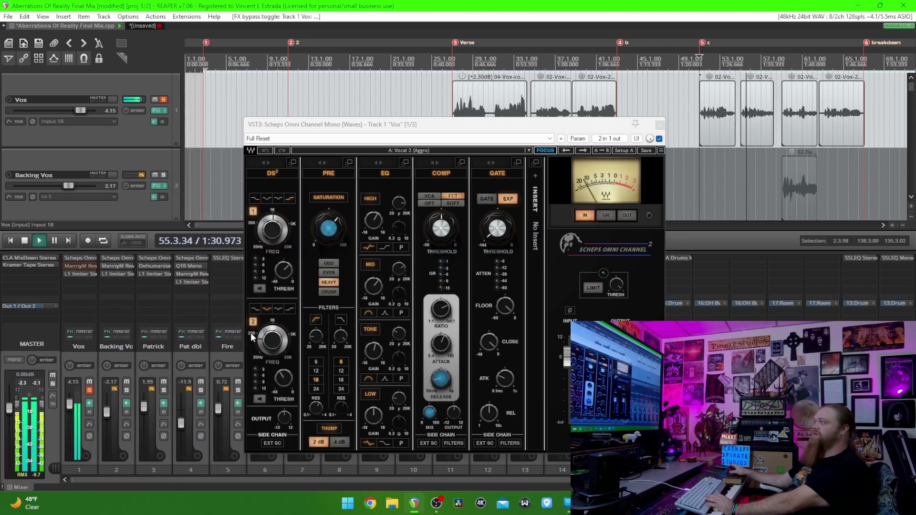
{"action": "key", "text": "space"}
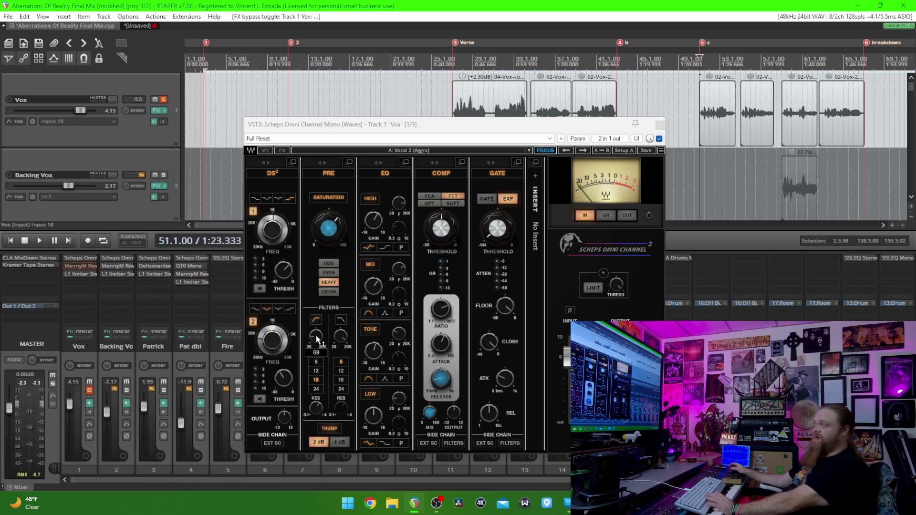
Replay the vocal from marker 5 with MannyM Reverb bypassed, and re-enable the reverb
{"action": "key", "text": "space"}
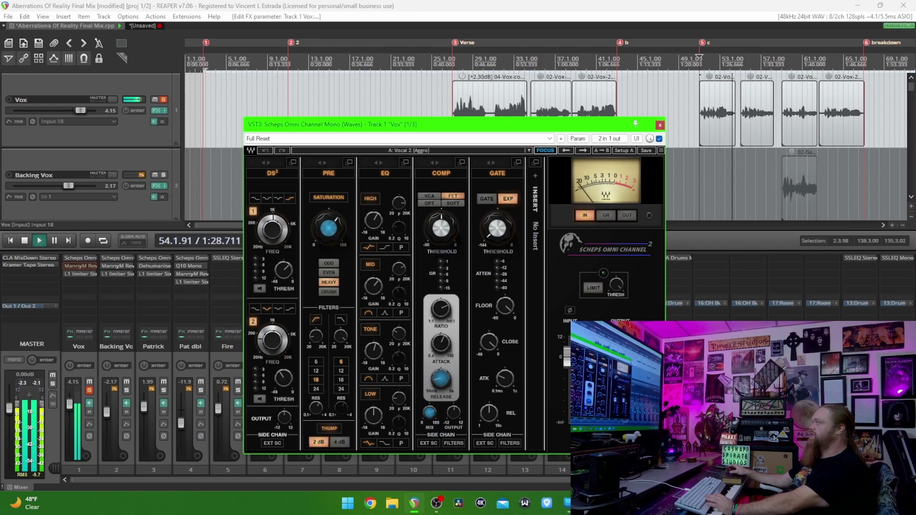
{"action": "key", "text": "space"}
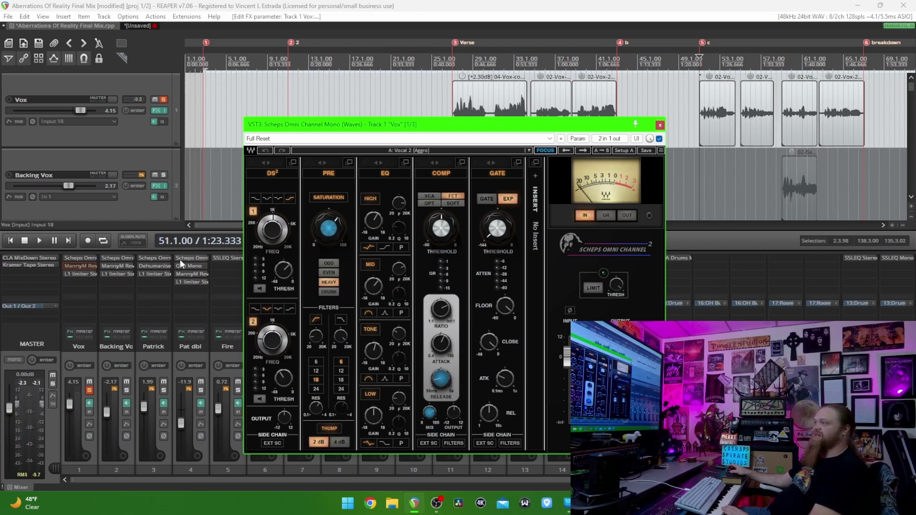
{"action": "right_click", "coordinate": [82, 265]}
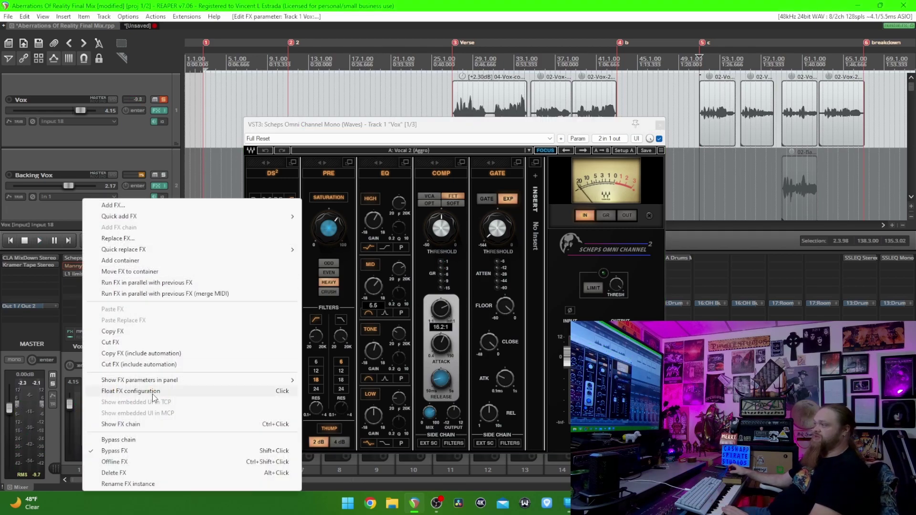
{"action": "left_click", "coordinate": [136, 451]}
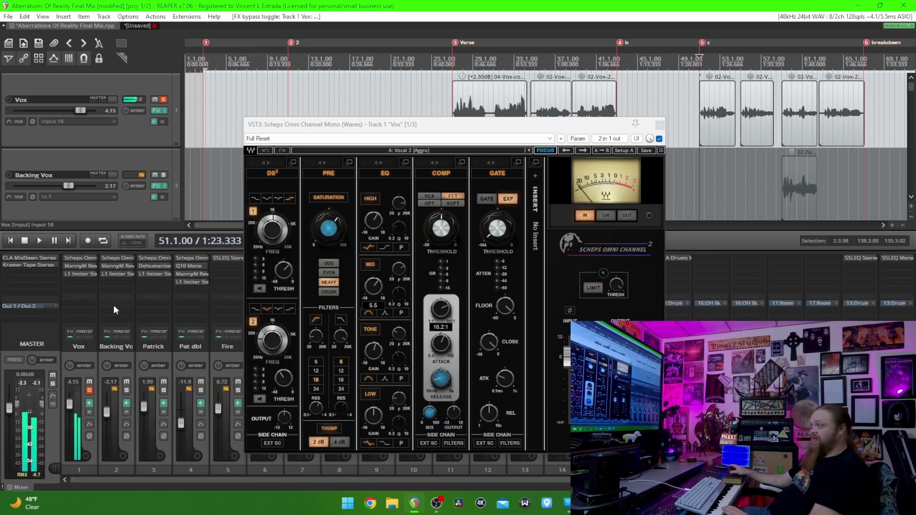
Show the Vox track's MannyM Reverb settings, audition the vocal with it, and close both plugin windows
{"action": "left_click", "coordinate": [81, 265]}
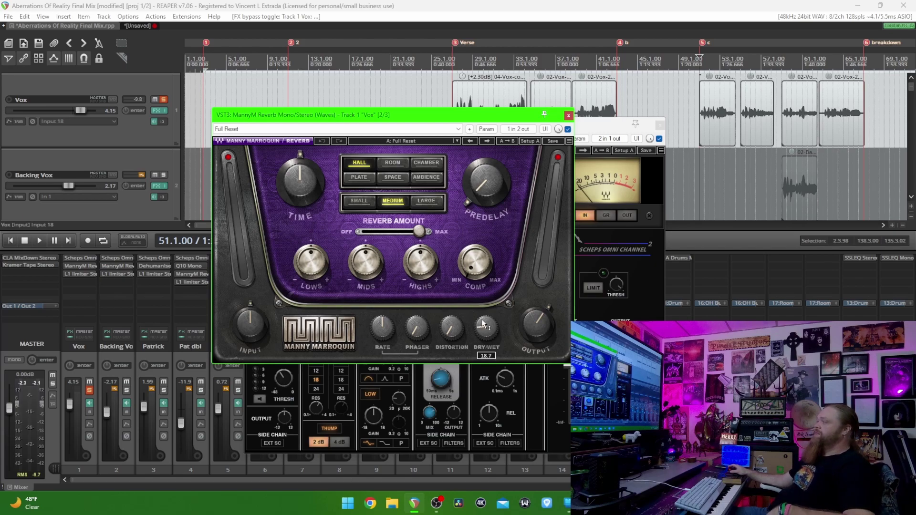
{"action": "key", "text": "space"}
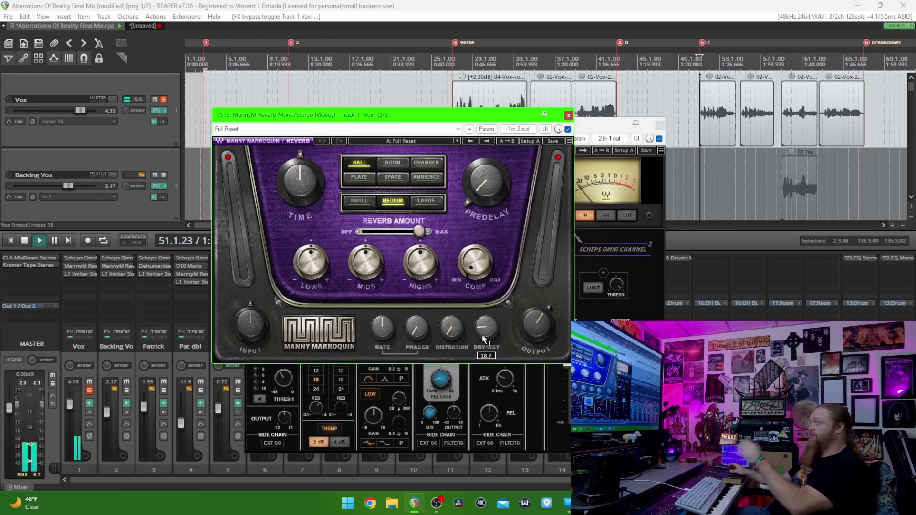
{"action": "left_click", "coordinate": [660, 125]}
{"action": "left_click", "coordinate": [569, 116]}
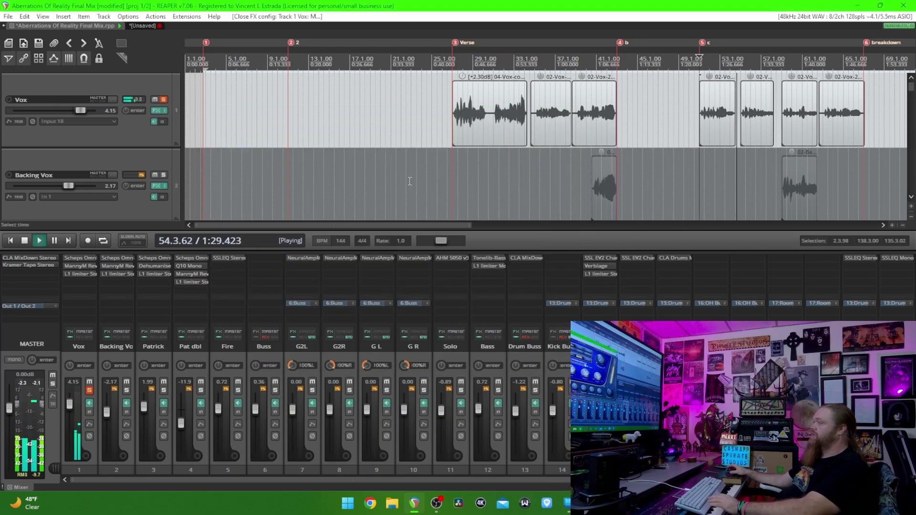
{"action": "key", "text": "space"}
Check the Vox track's L1 limiter Stereo while playing from bar 57.3, and close the plugin
{"action": "left_click", "coordinate": [70, 274]}
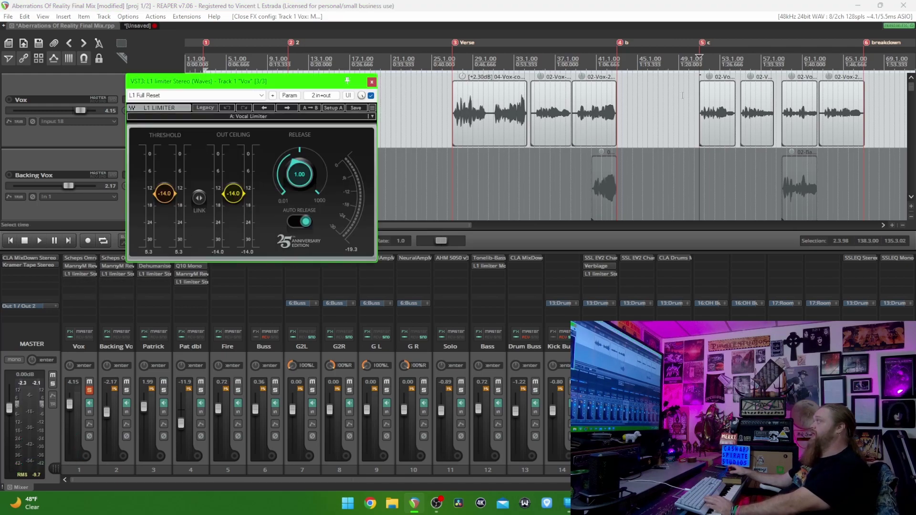
{"action": "left_click", "coordinate": [758, 57]}
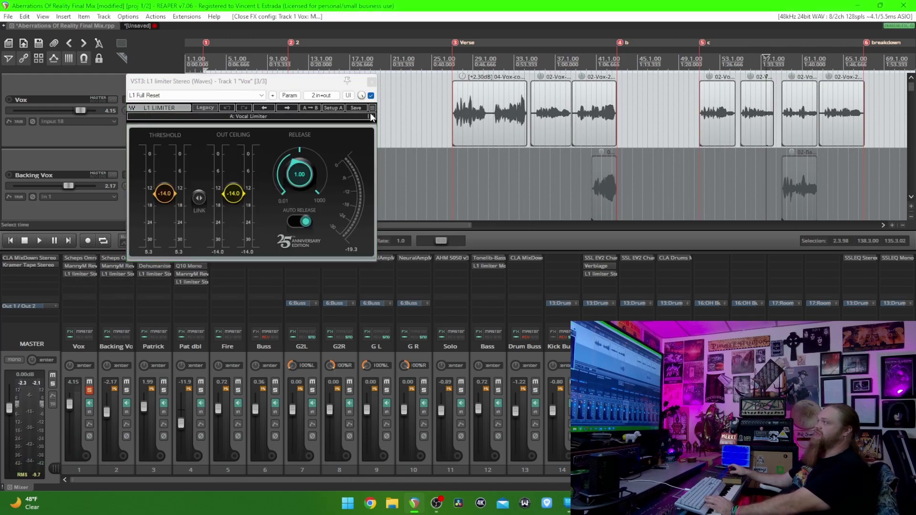
{"action": "key", "text": "space"}
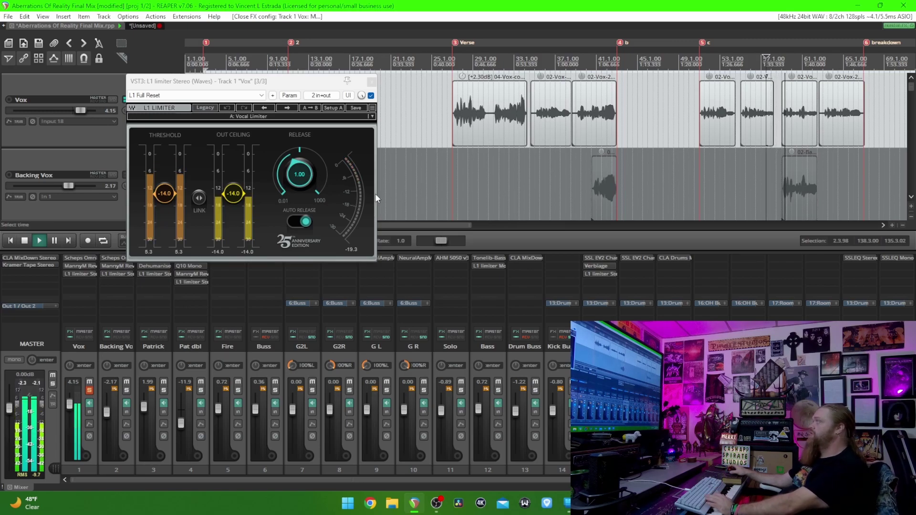
{"action": "left_click", "coordinate": [372, 82]}
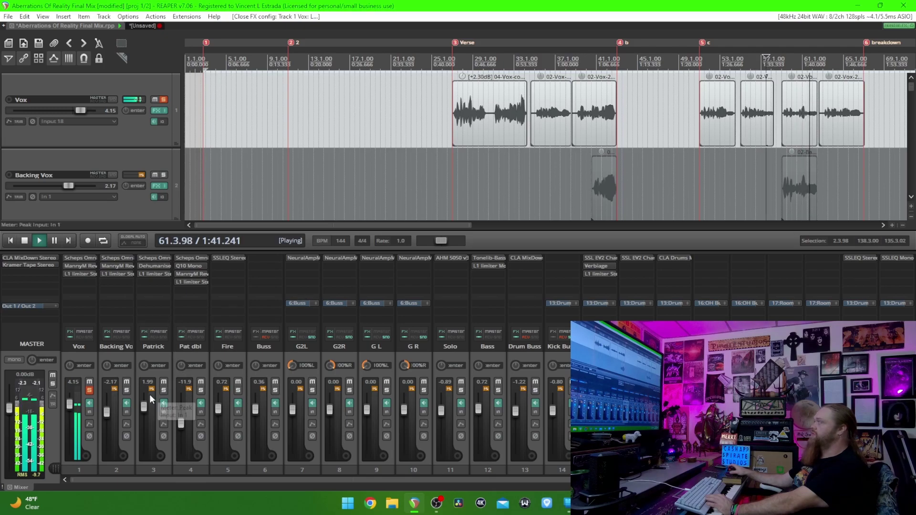
{"action": "key", "text": "space"}
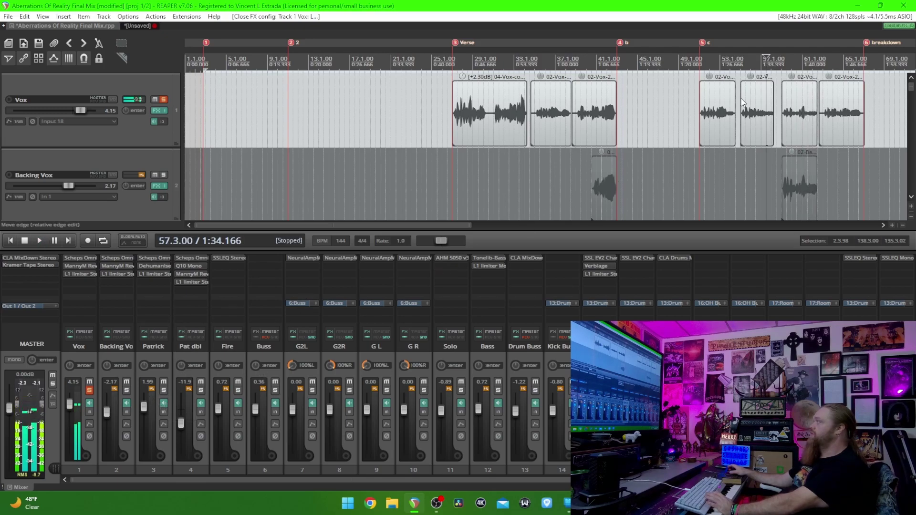
Solo Backing Vox together with Vox and audition both from bar 59
{"action": "left_click", "coordinate": [780, 69]}
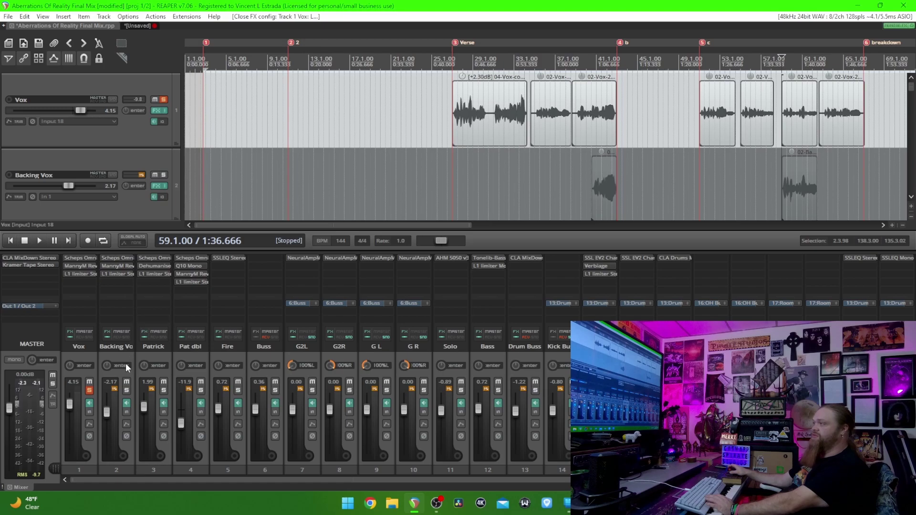
{"action": "left_click", "coordinate": [125, 390]}
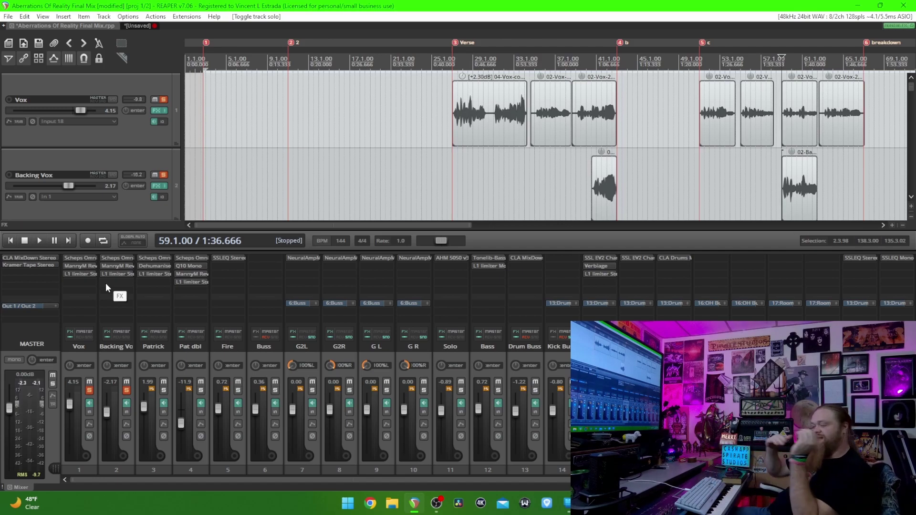
{"action": "key", "text": "space"}
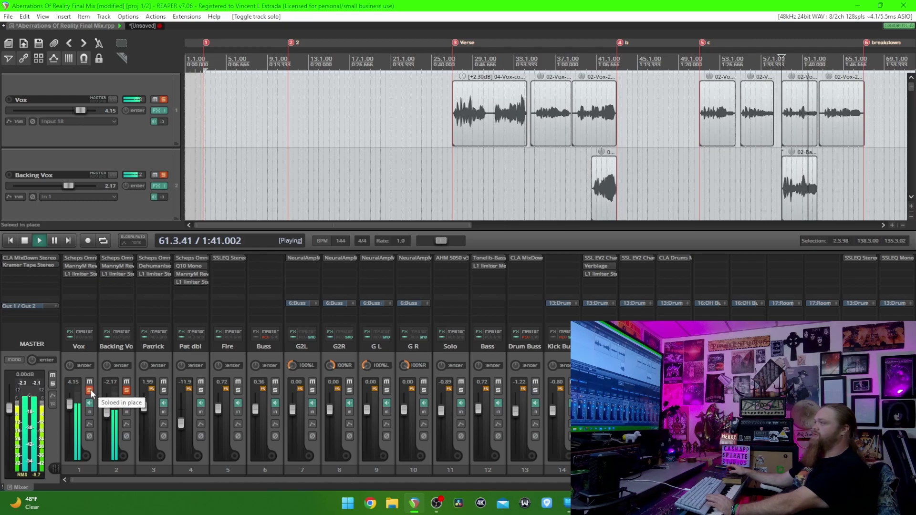
Take Vox out of solo and audition Backing Vox alone from bar 59
{"action": "key", "text": "space"}
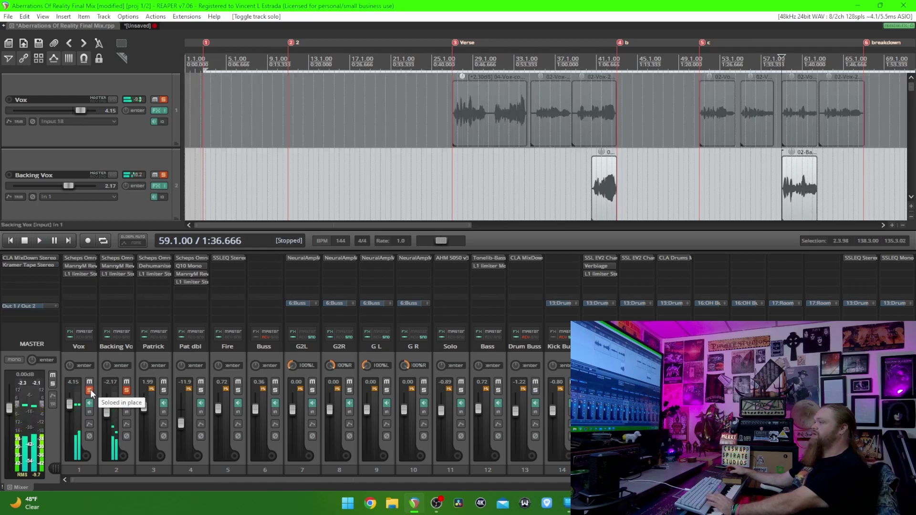
{"action": "left_click", "coordinate": [90, 391]}
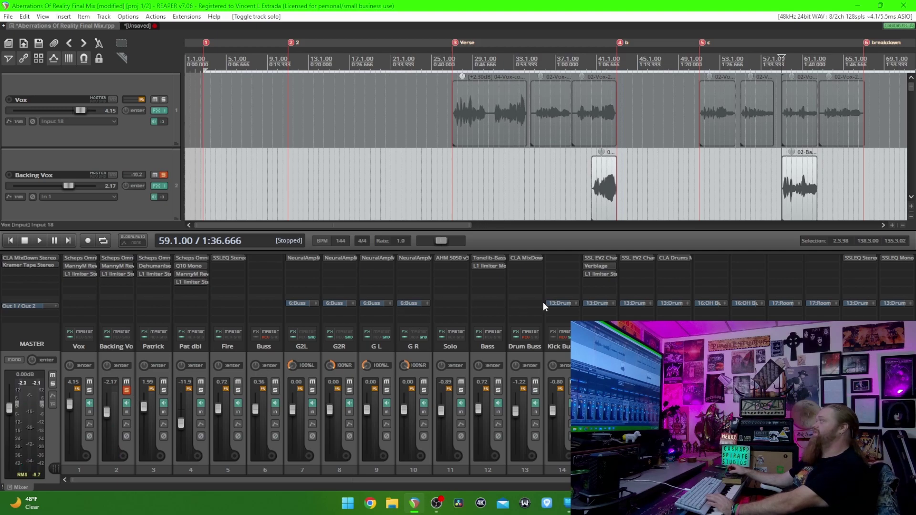
{"action": "key", "text": "space"}
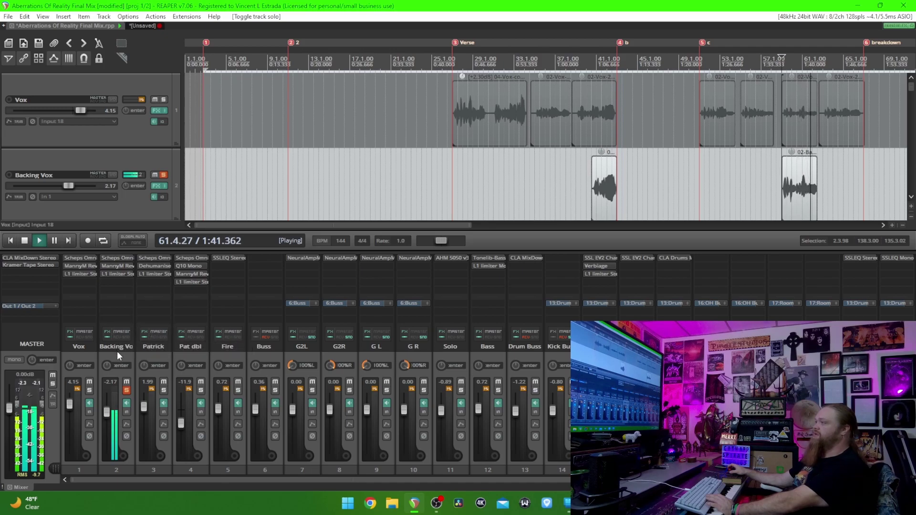
{"action": "key", "text": "space"}
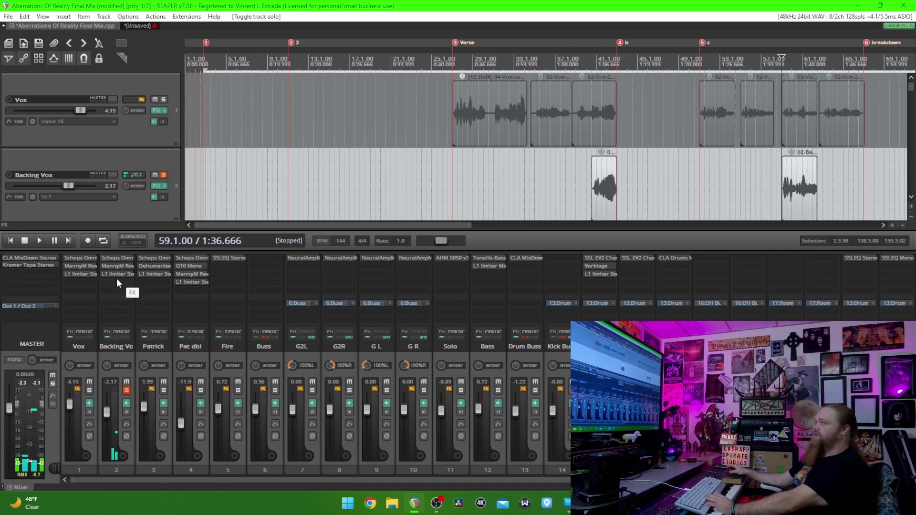
Audition Backing Vox from bar 59 with its whole effects chain bypassed, and re-enable the chain
{"action": "right_click", "coordinate": [122, 273]}
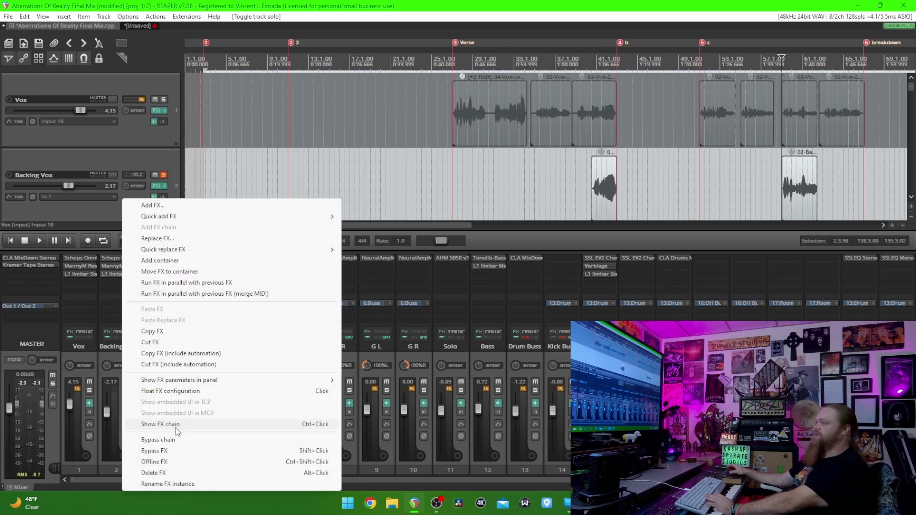
{"action": "left_click", "coordinate": [169, 440]}
{"action": "key", "text": "space"}
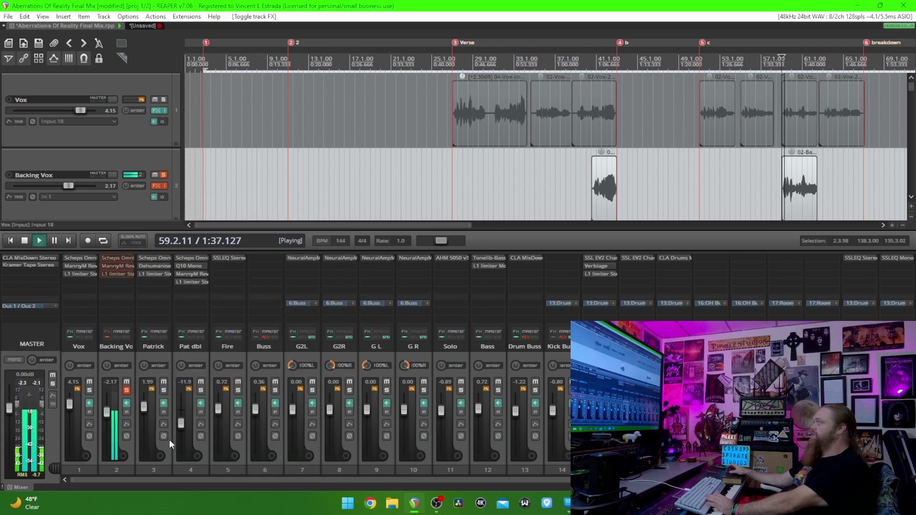
{"action": "key", "text": "space"}
{"action": "right_click", "coordinate": [113, 265]}
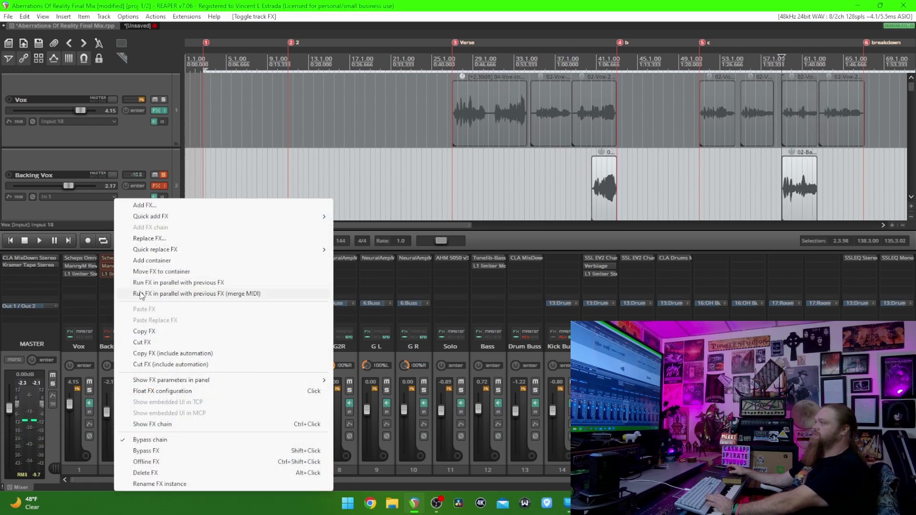
{"action": "left_click", "coordinate": [150, 441]}
Replay Backing Vox from bar 59 with its effects active, and unsolo it during playback to hear it in the full mix
{"action": "key", "text": "space"}
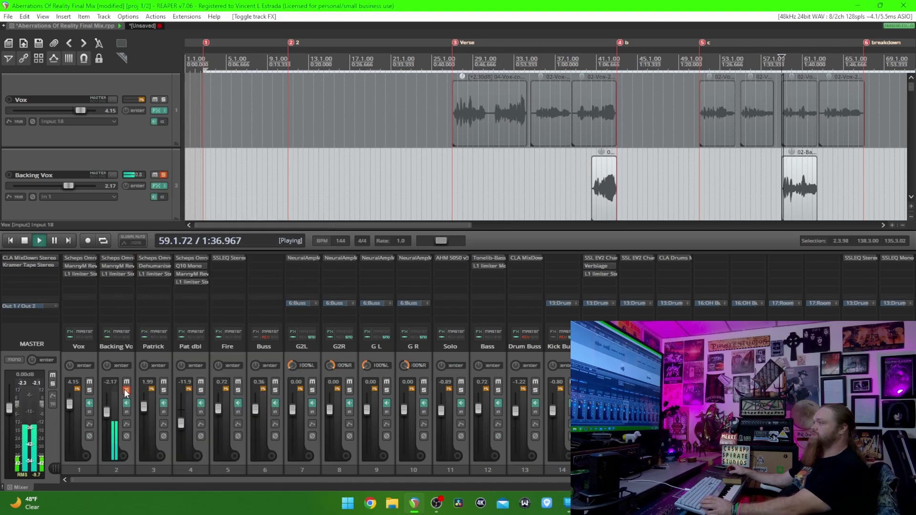
{"action": "left_click", "coordinate": [128, 391]}
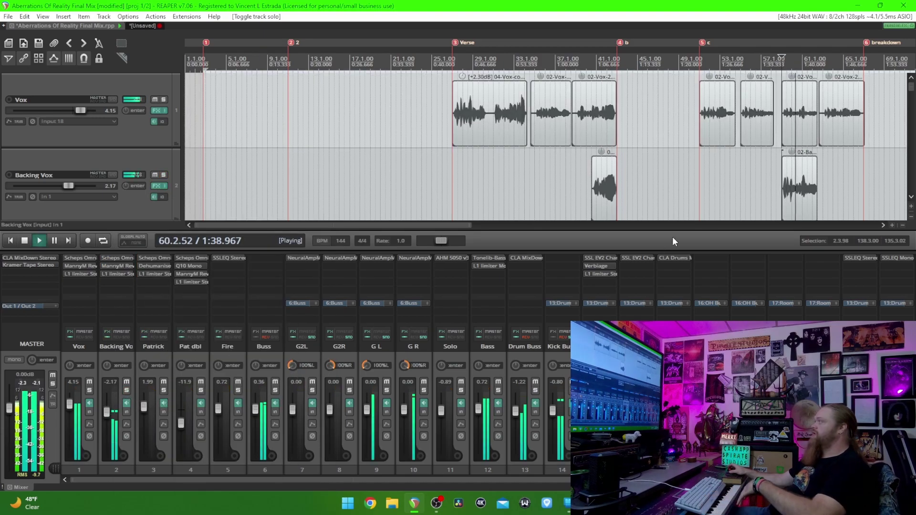
{"action": "scroll", "coordinate": [729, 171], "scroll_direction": "down", "scroll_amount": 3}
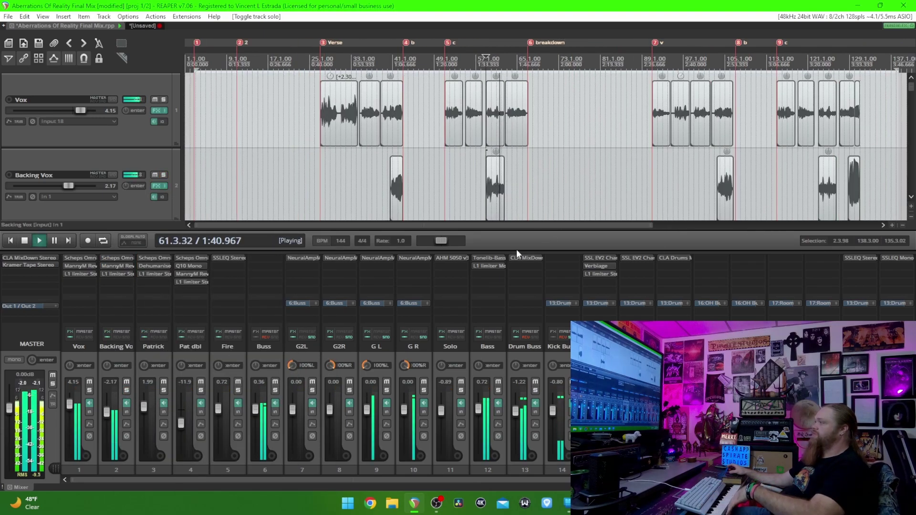
{"action": "key", "text": "space"}
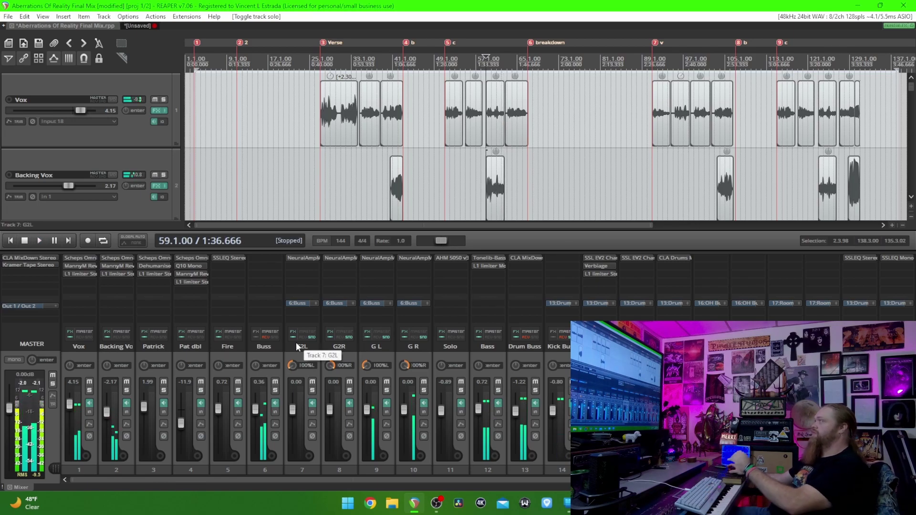
Play the full mix from marker 4 while viewing the track 3 and 4 vocals and the Fire track in the arrangement
{"action": "key", "text": "4"}
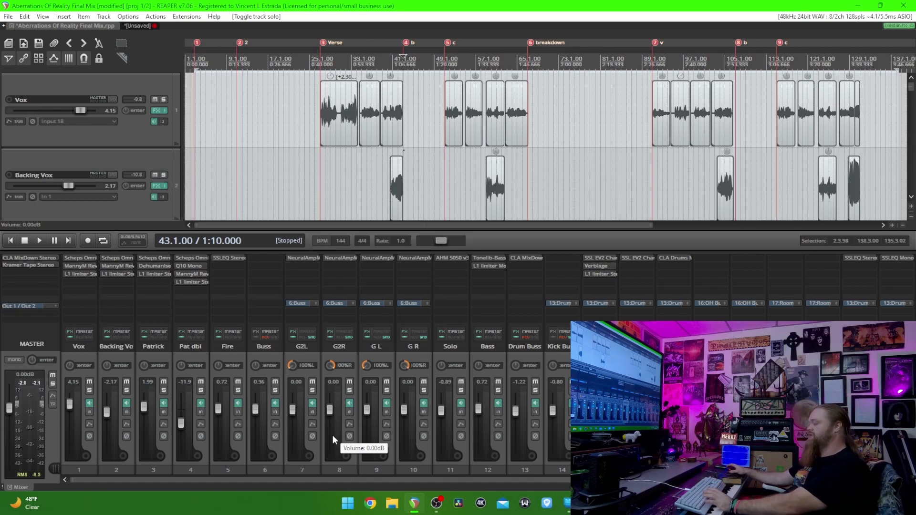
{"action": "key", "text": "space"}
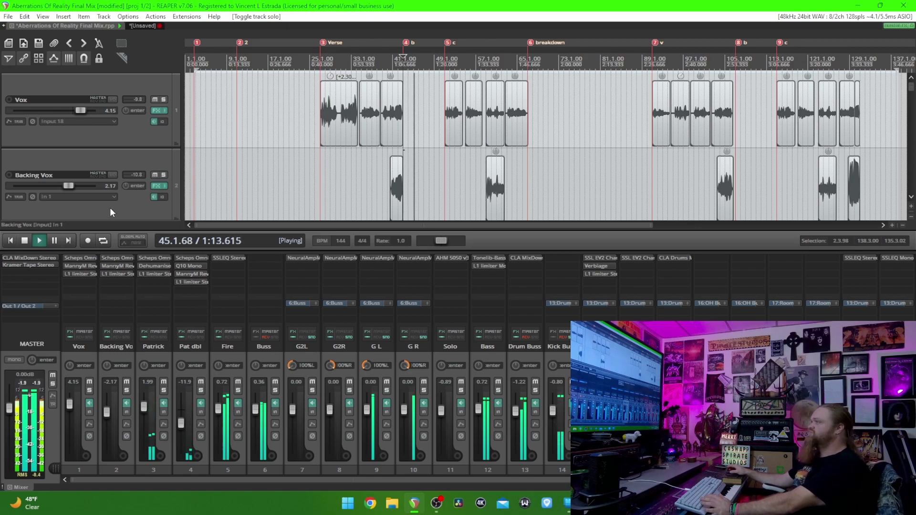
{"action": "scroll", "coordinate": [109, 164], "scroll_direction": "down", "scroll_amount": 4}
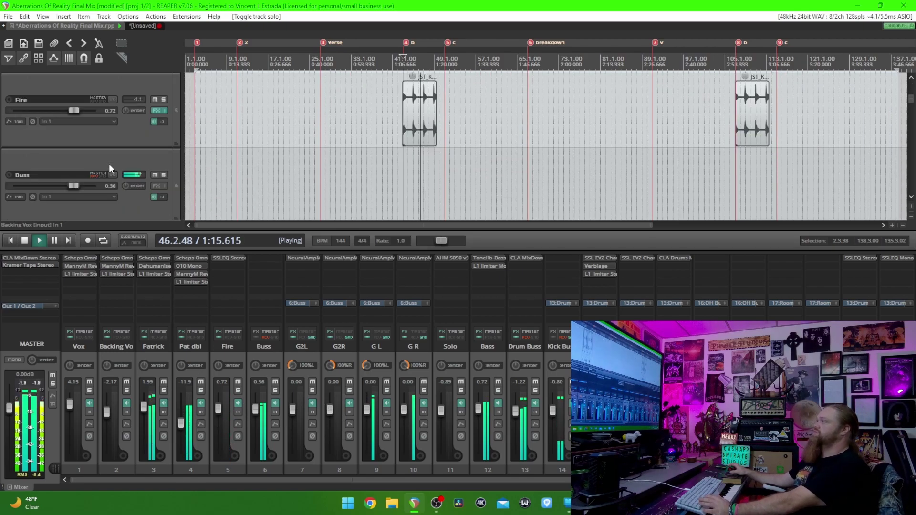
{"action": "scroll", "coordinate": [109, 164], "scroll_direction": "up", "scroll_amount": 2}
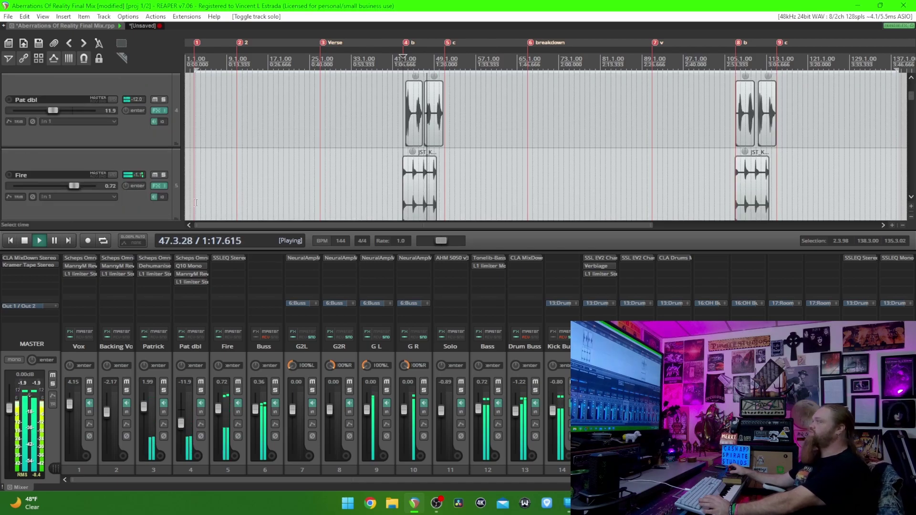
{"action": "scroll", "coordinate": [134, 166], "scroll_direction": "up", "scroll_amount": 1}
{"action": "key", "text": "space"}
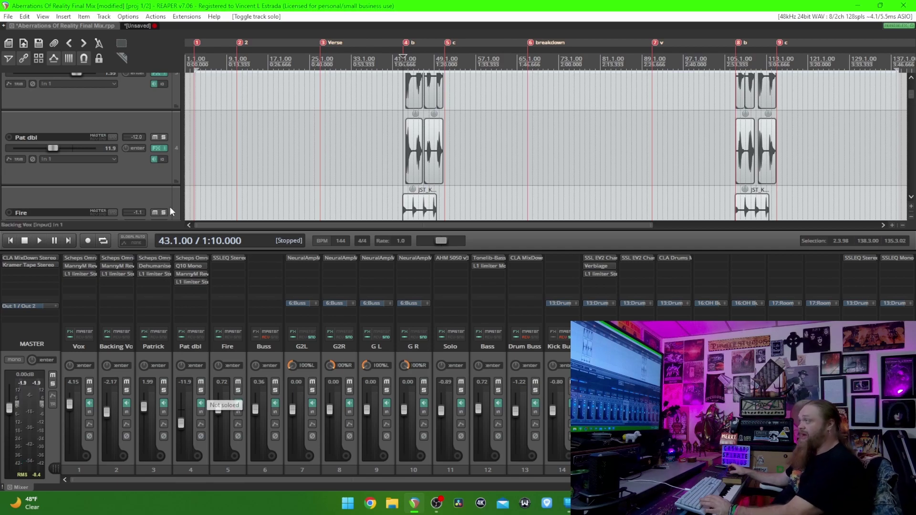
Solo the doubled vocal on track 4 and audition its two clips from bar 43.3
{"action": "left_click", "coordinate": [202, 391]}
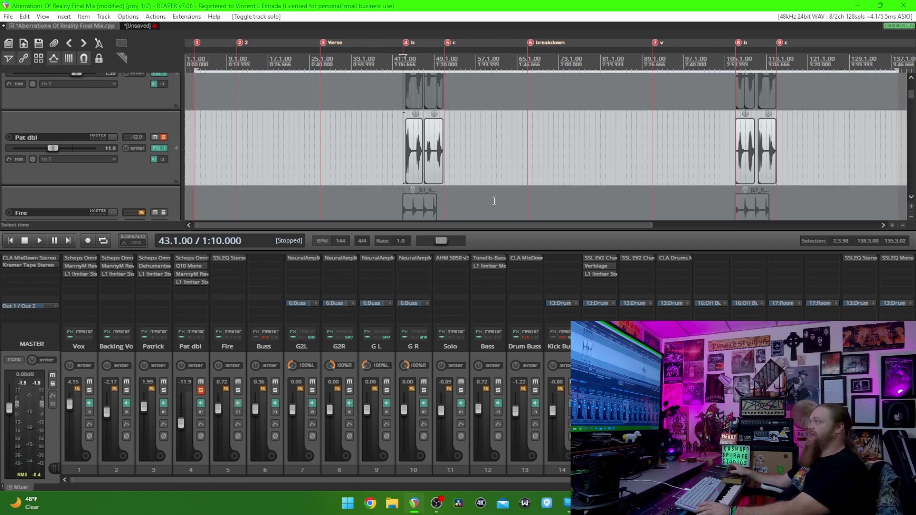
{"action": "scroll", "coordinate": [460, 186], "scroll_direction": "up", "scroll_amount": 3}
{"action": "scroll", "coordinate": [494, 201], "scroll_direction": "up", "scroll_amount": 5}
{"action": "scroll", "coordinate": [494, 201], "scroll_direction": "up", "scroll_amount": 3}
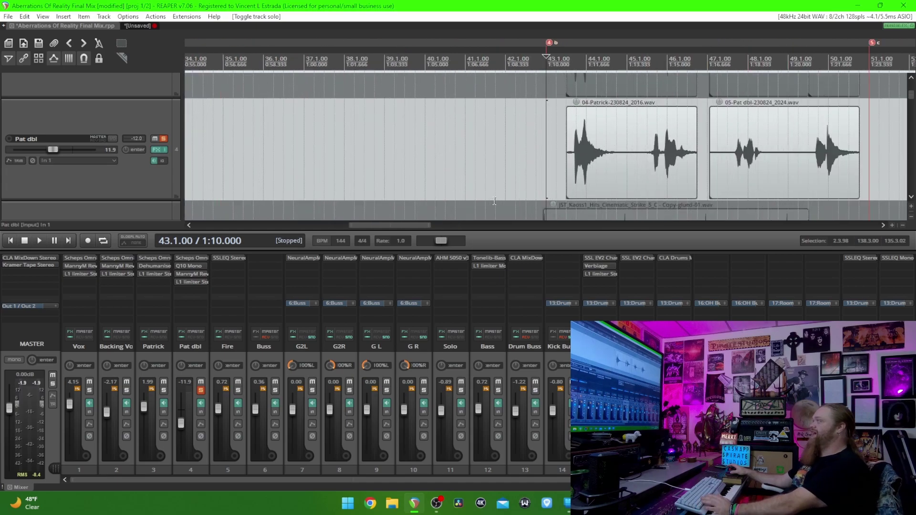
{"action": "left_click", "coordinate": [568, 60]}
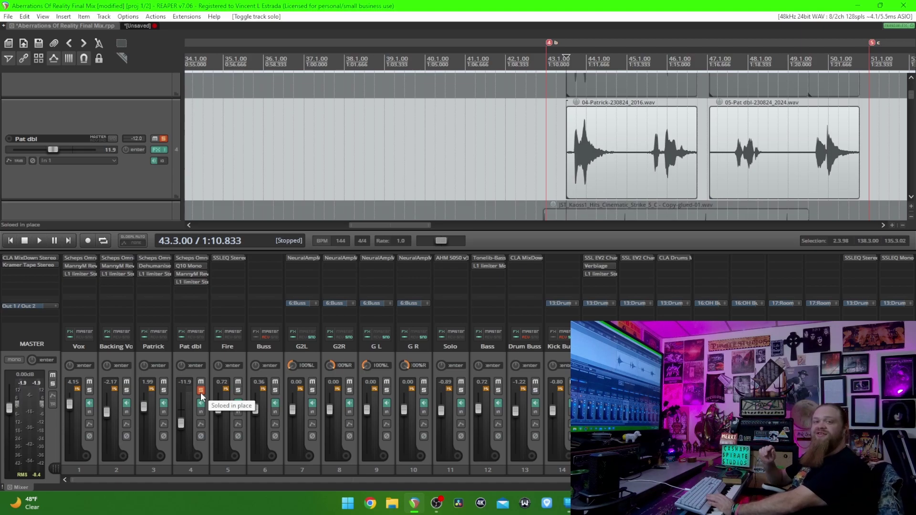
{"action": "key", "text": "space"}
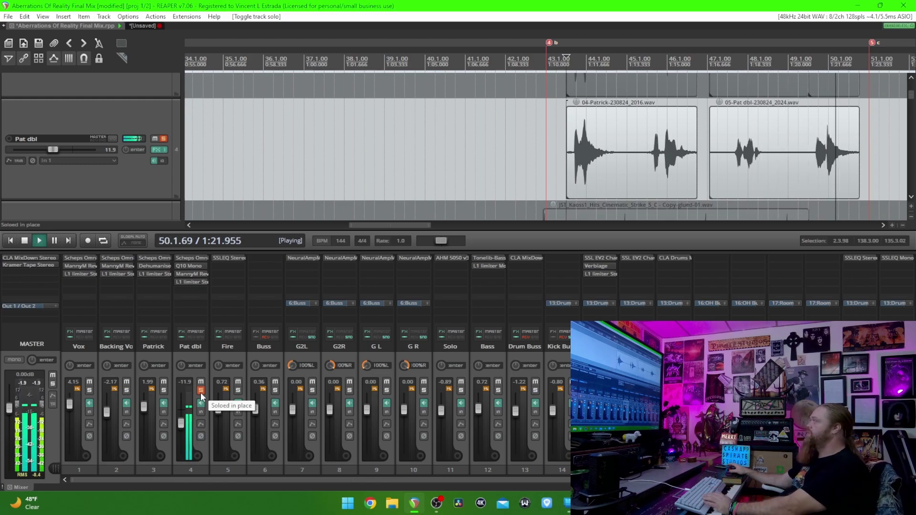
{"action": "key", "text": "space"}
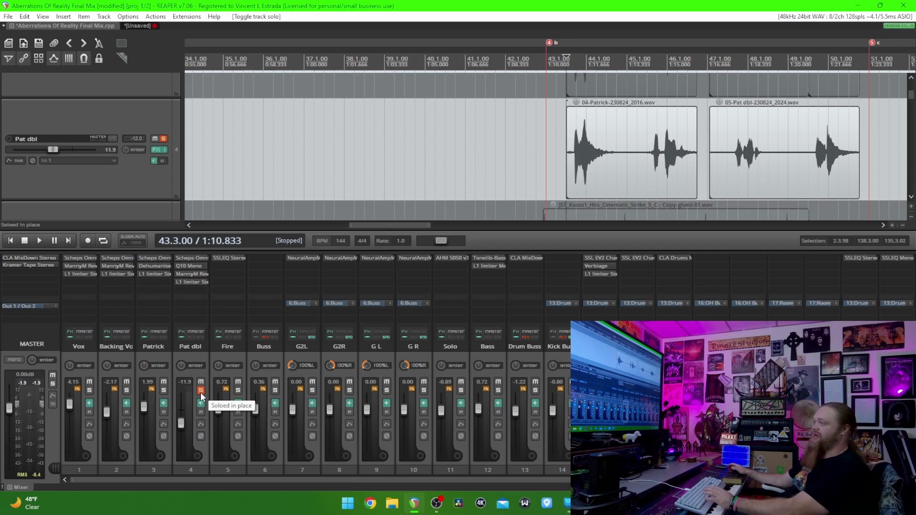
Switch the solo from track 4 to the track 3 vocal, show its Dehumaniser Simple Monsters settings, and play it from bar 43.3
{"action": "left_click", "coordinate": [200, 391]}
{"action": "left_click", "coordinate": [163, 390]}
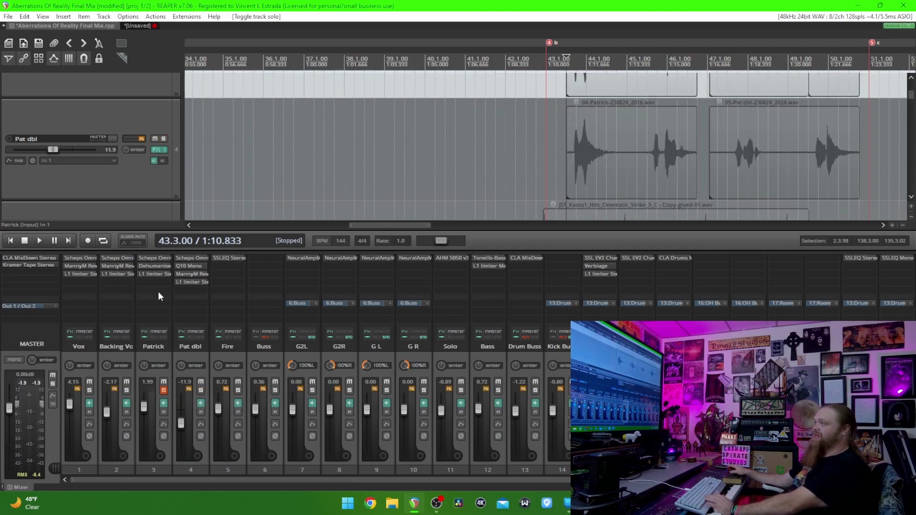
{"action": "left_click", "coordinate": [159, 266]}
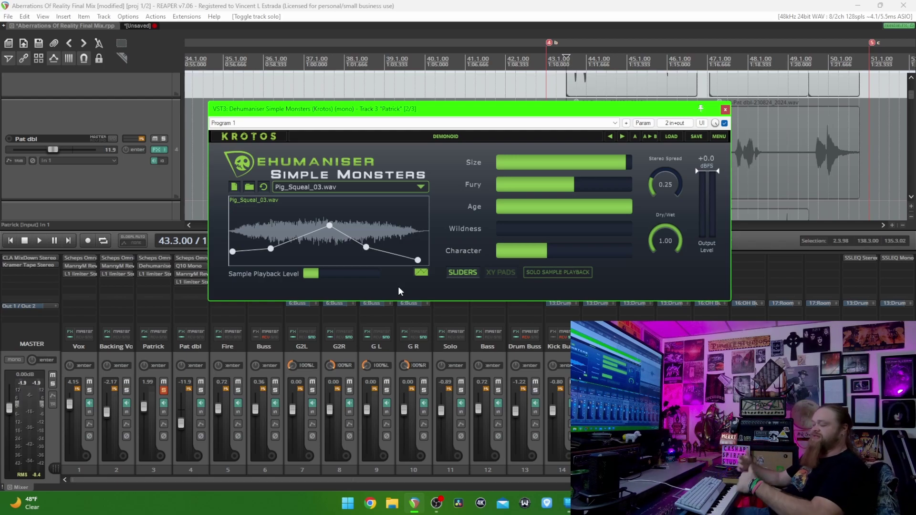
{"action": "key", "text": "space"}
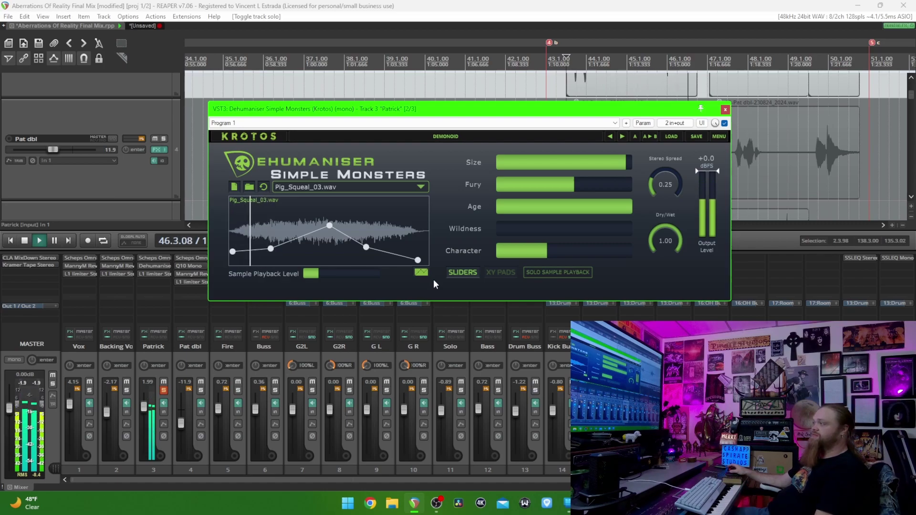
Add track 4 to the solo, audition both vocals together from bar 43.3, and clear all solos and close the Dehumaniser window
{"action": "left_click", "coordinate": [202, 391]}
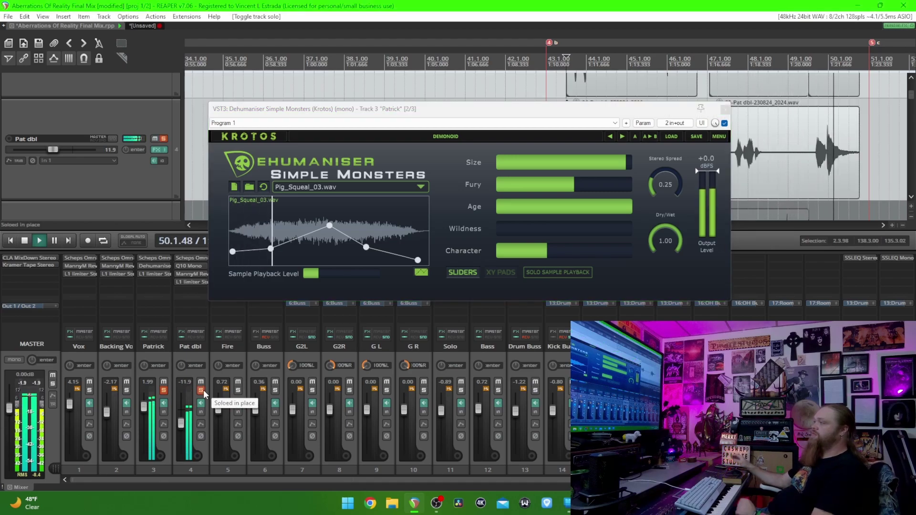
{"action": "key", "text": "space"}
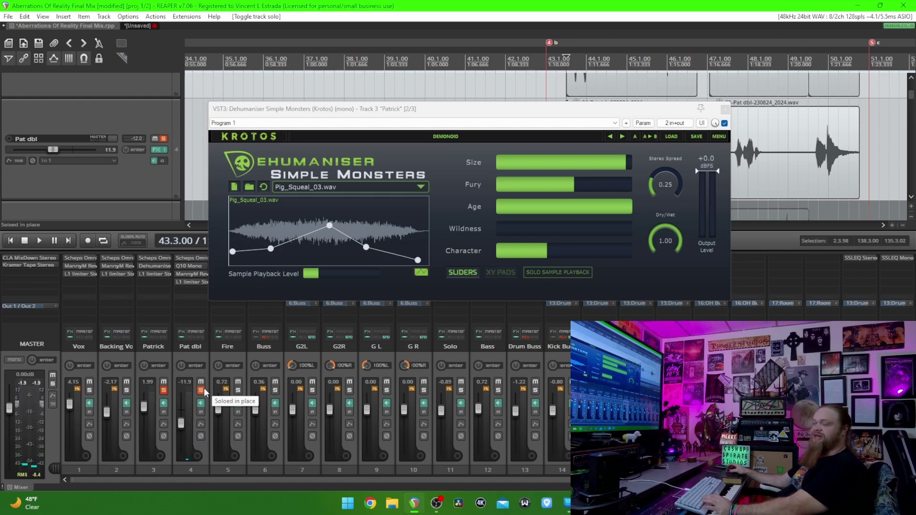
{"action": "key", "text": "space"}
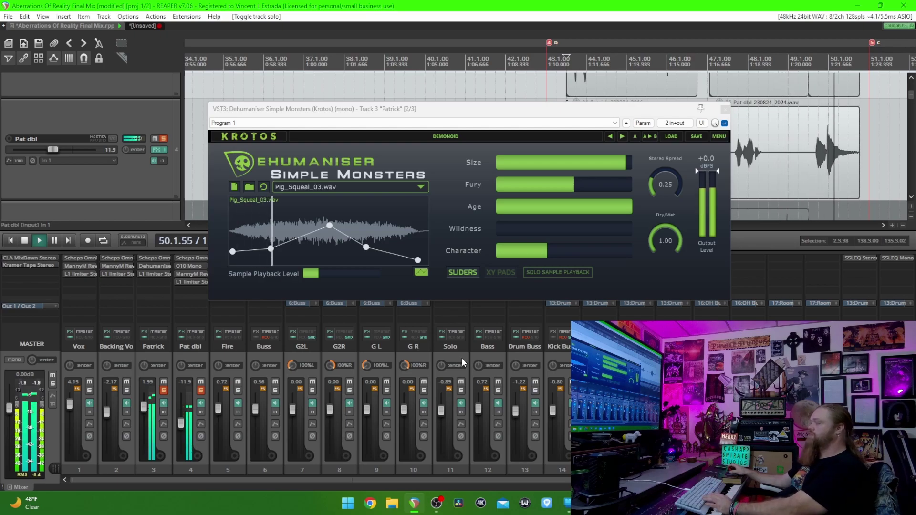
{"action": "key", "text": "space"}
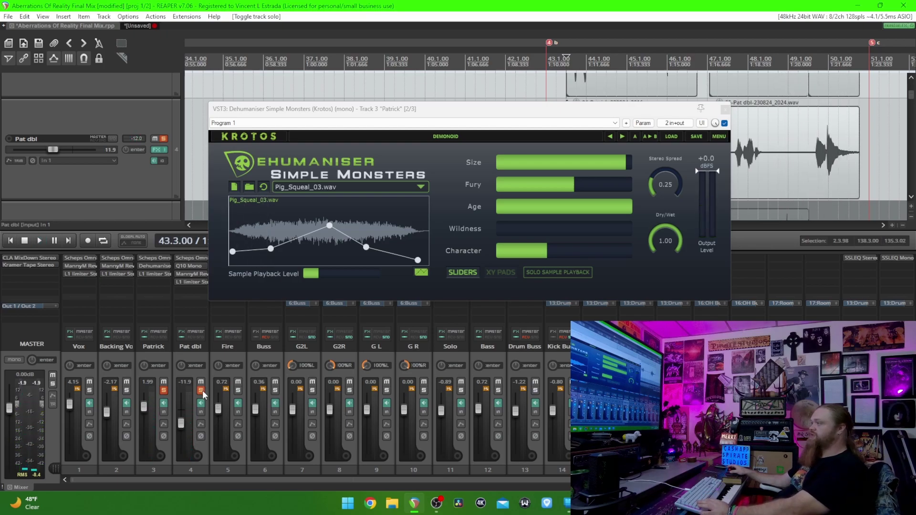
{"action": "left_click", "coordinate": [201, 392]}
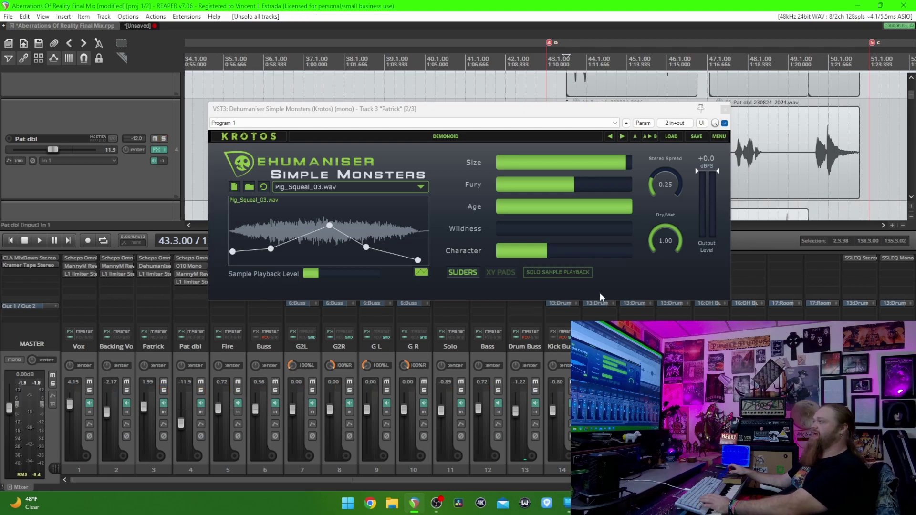
{"action": "left_click", "coordinate": [725, 110]}
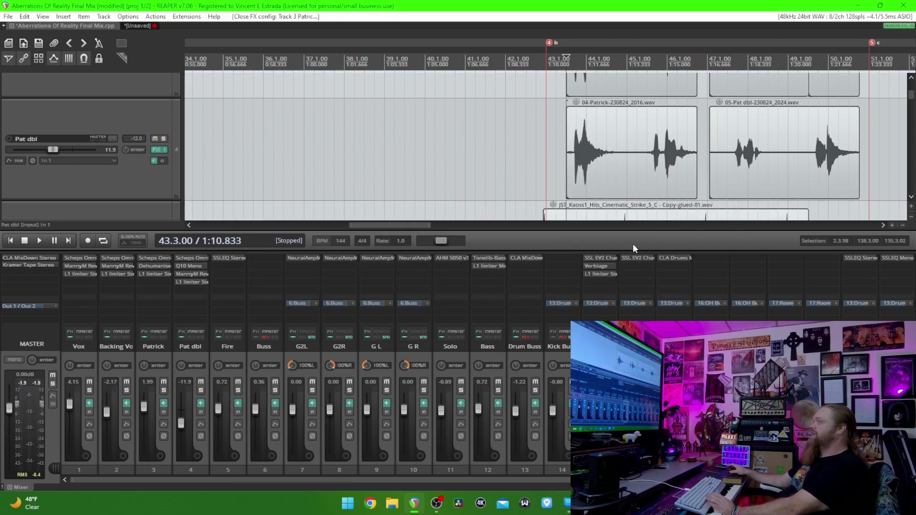
Bring the Fire track's cinematic strike clip into view and play the full mix from bar 42.4
{"action": "scroll", "coordinate": [47, 126], "scroll_direction": "down", "scroll_amount": 3}
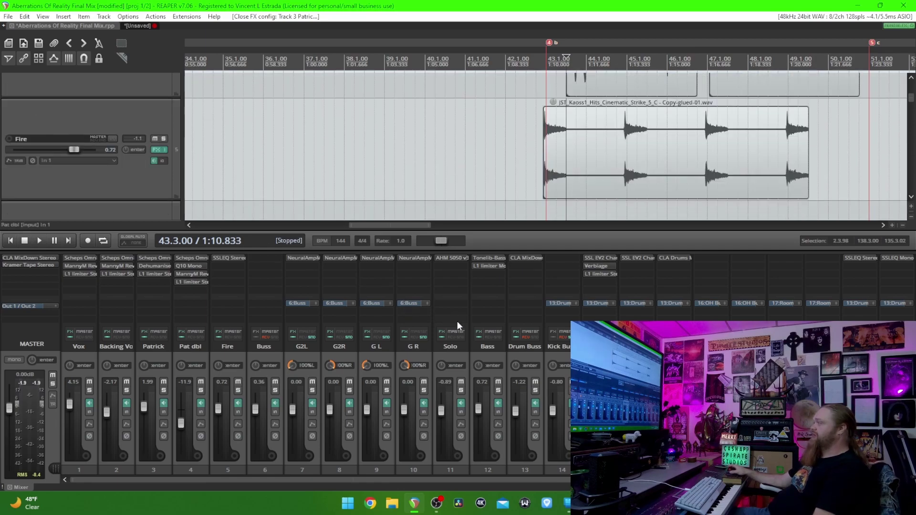
{"action": "left_click", "coordinate": [535, 76]}
{"action": "key", "text": "space"}
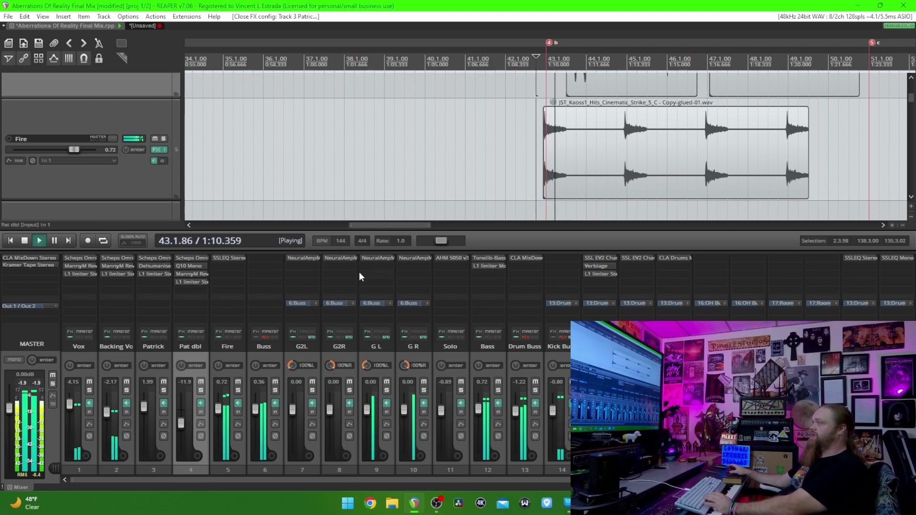
{"action": "key", "text": "space"}
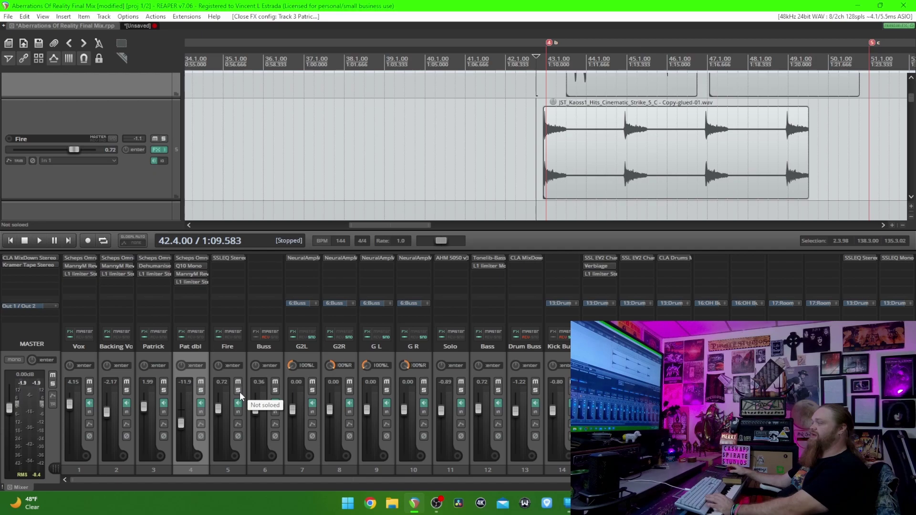
Solo only the Fire track and audition its cinematic strike clip from bar 42.4
{"action": "left_click", "coordinate": [535, 390]}
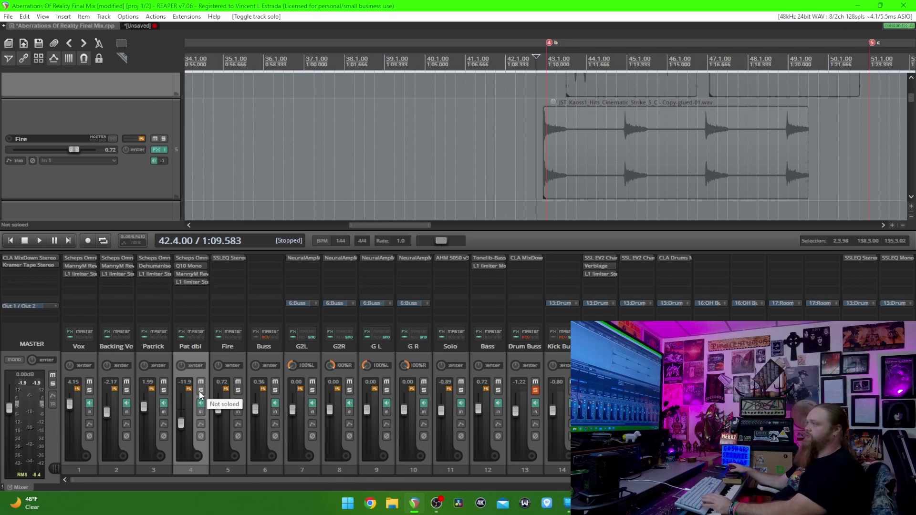
{"action": "left_click", "coordinate": [238, 390]}
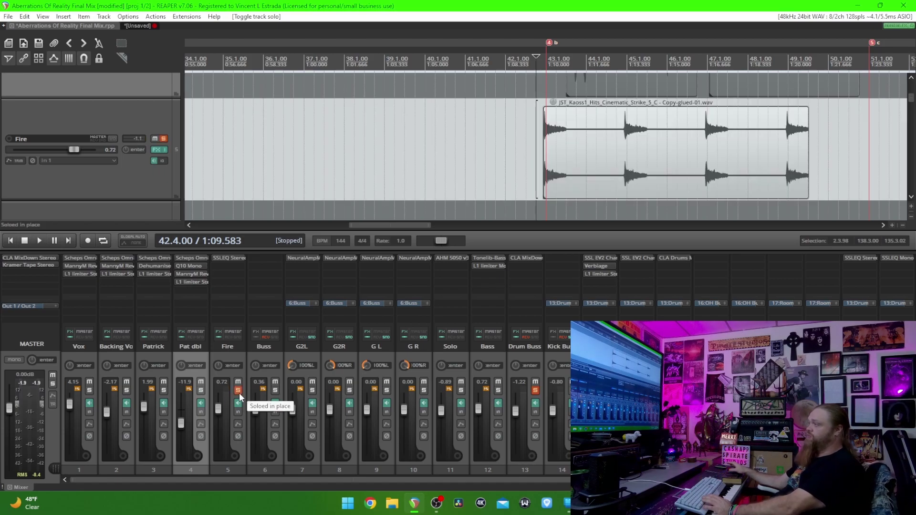
{"action": "left_click", "coordinate": [535, 390]}
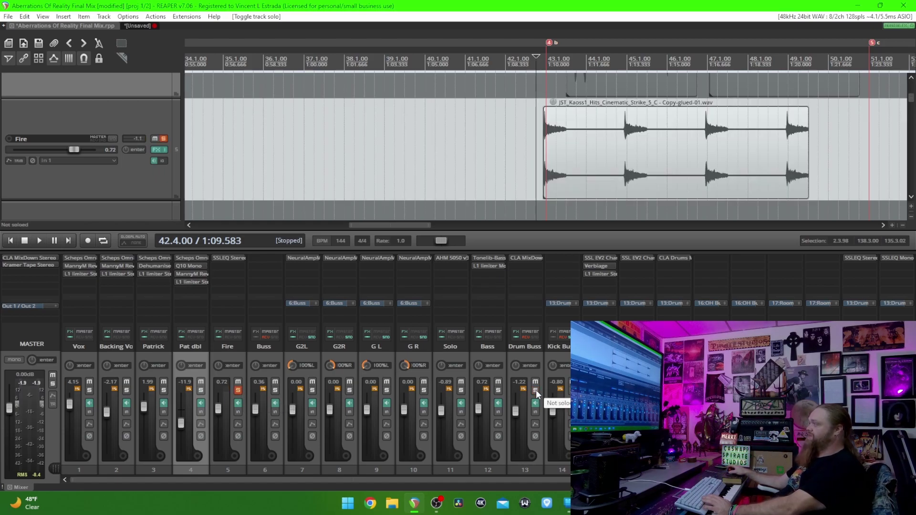
{"action": "key", "text": "space"}
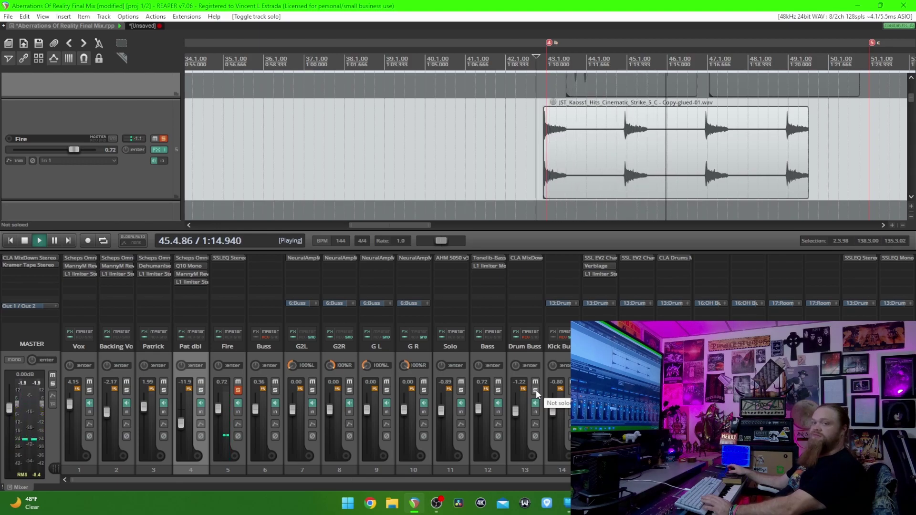
{"action": "key", "text": "space"}
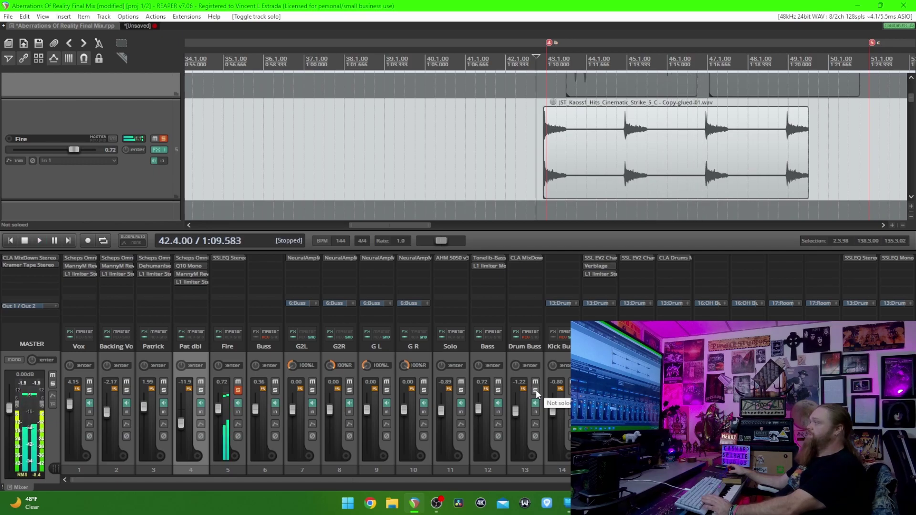
Add the Drum Buss to the Fire solo, audition both together from bar 42.4, and clear all solos
{"action": "left_click", "coordinate": [536, 390]}
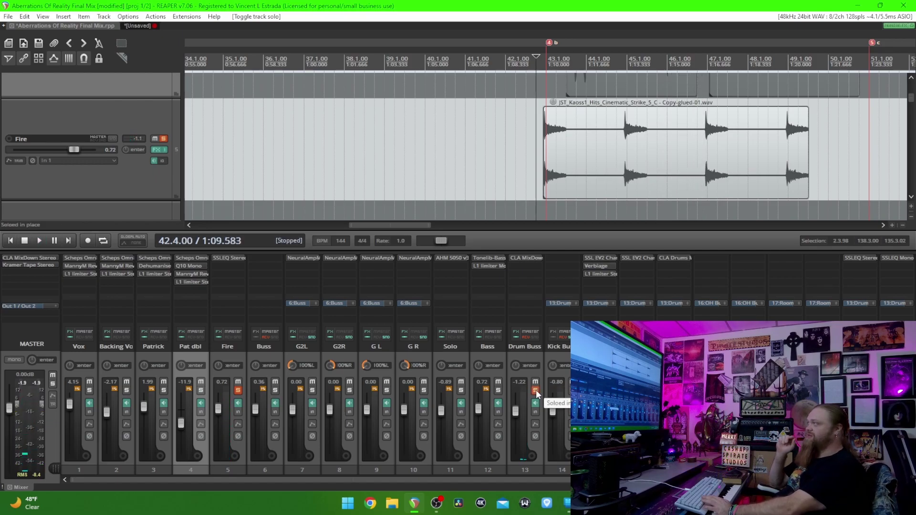
{"action": "key", "text": "space"}
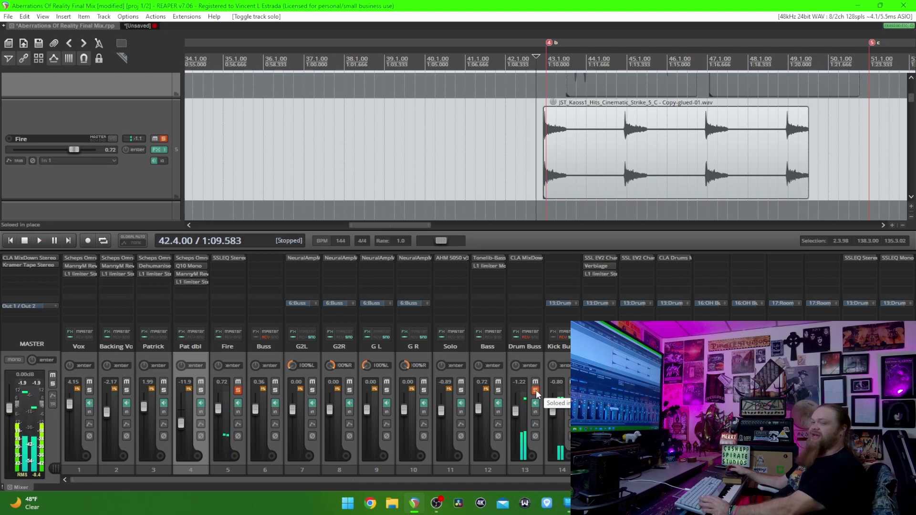
{"action": "left_click", "coordinate": [536, 390]}
Play the full mix from bar 42.4, stop playback, and show the whole song arrangement with compact track lanes
{"action": "key", "text": "space"}
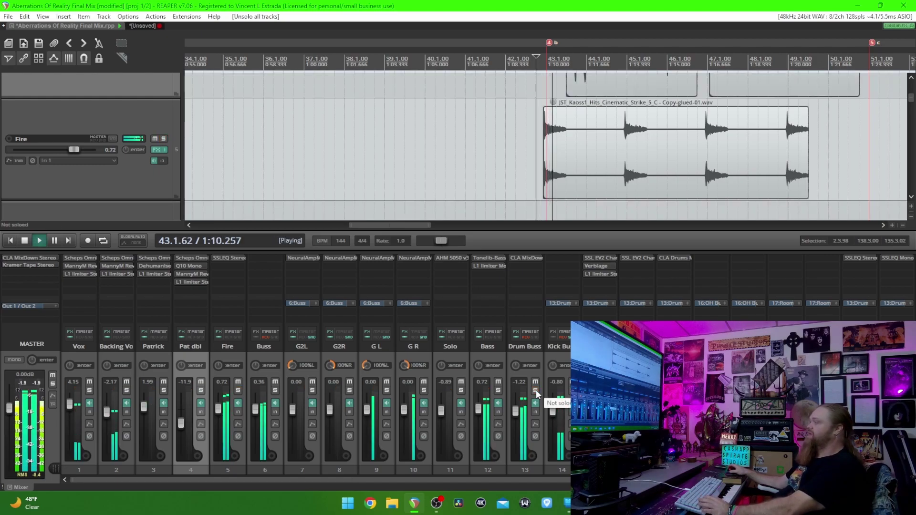
{"action": "left_click", "coordinate": [241, 390]}
{"action": "left_click", "coordinate": [241, 390]}
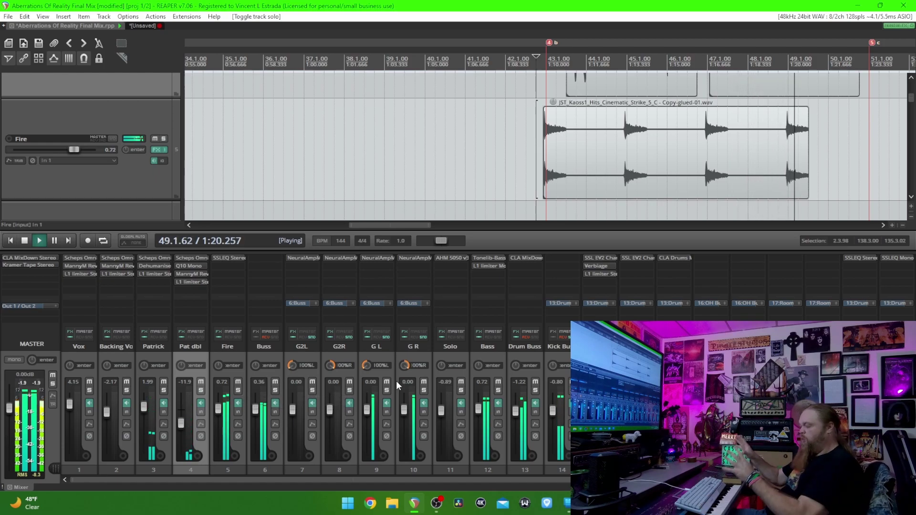
{"action": "scroll", "coordinate": [569, 176], "scroll_direction": "down", "scroll_amount": 2}
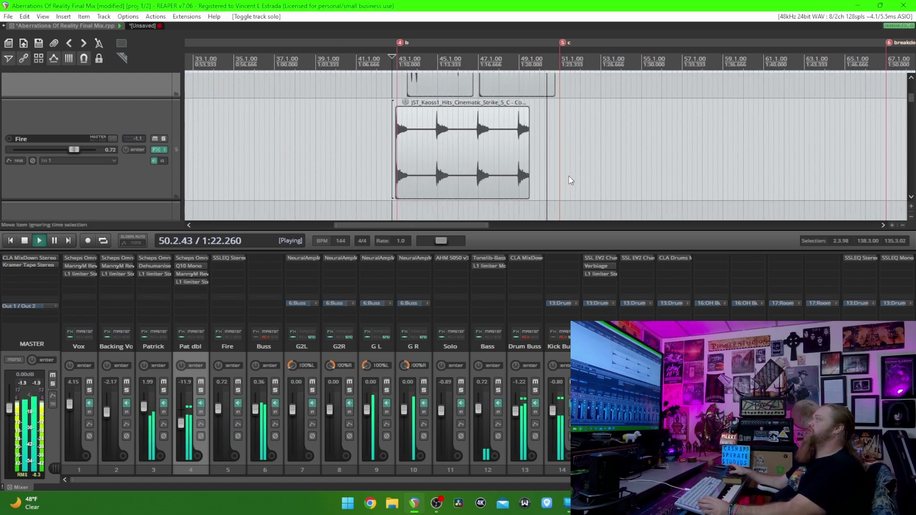
{"action": "scroll", "coordinate": [569, 176], "scroll_direction": "down", "scroll_amount": 4}
{"action": "key", "text": "space"}
{"action": "scroll", "coordinate": [569, 176], "scroll_direction": "up", "scroll_amount": 1}
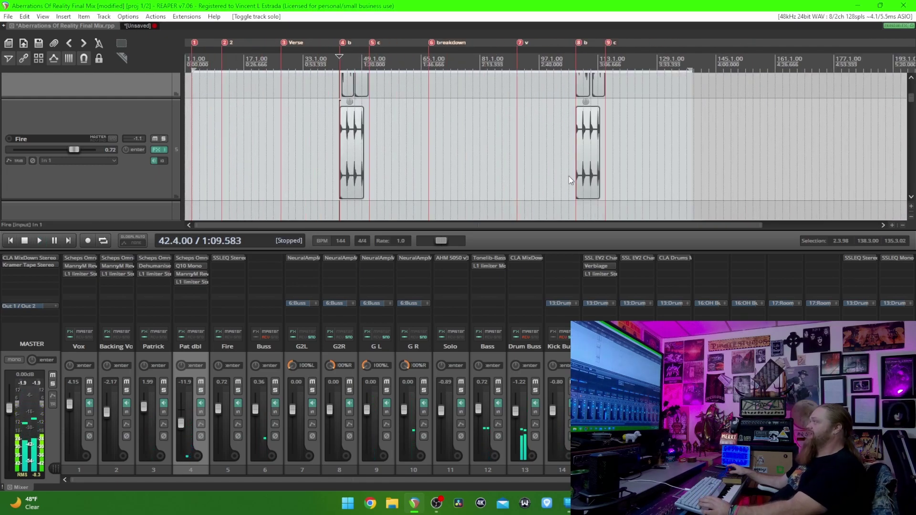
{"action": "scroll", "coordinate": [525, 178], "scroll_direction": "down", "scroll_amount": 4}
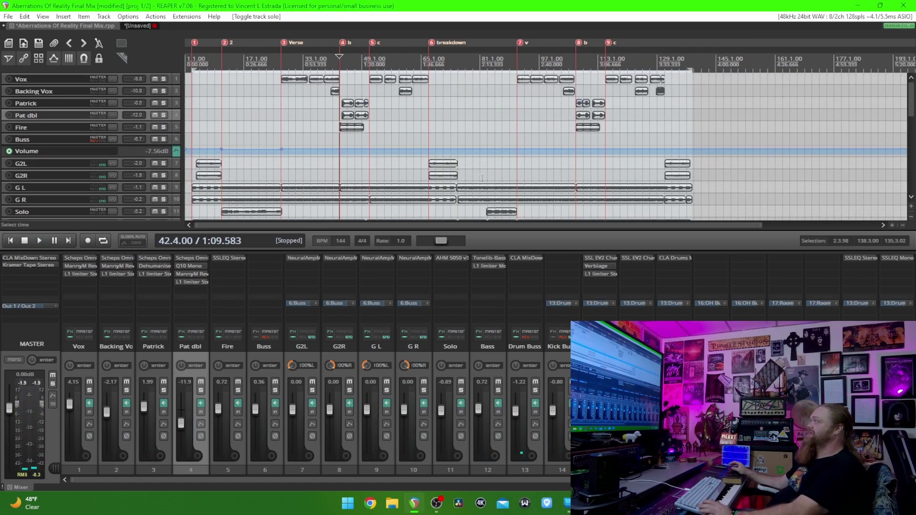